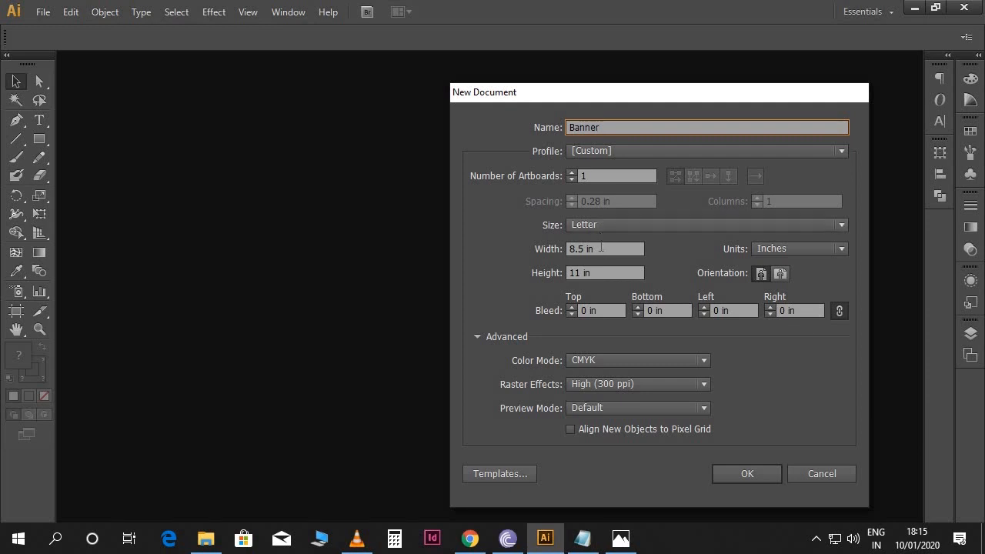
# - Set the new document's size to 72 in wide and 36 in high
pyautogui.moveTo(602, 247); pyautogui.dragTo(564, 258)
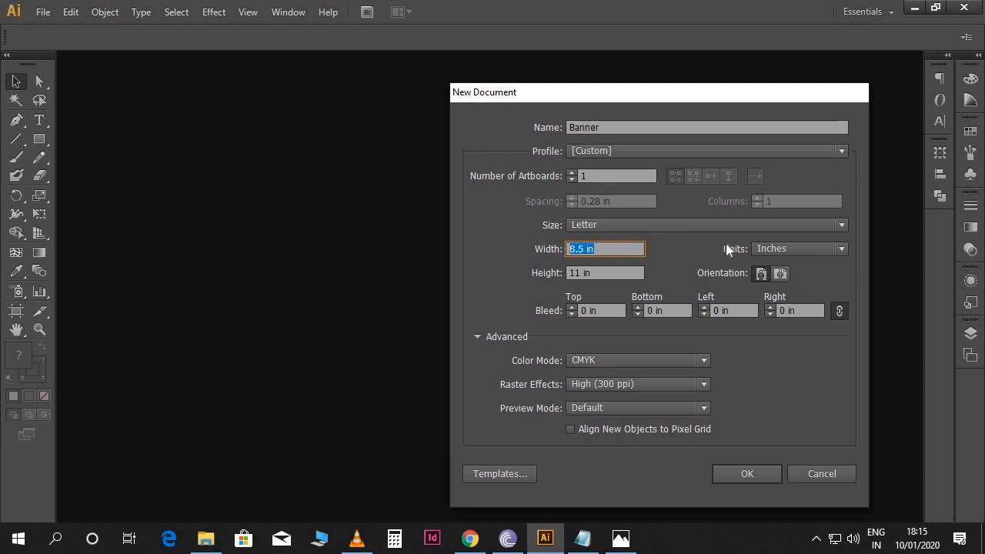
pyautogui.click(764, 244)
pyautogui.click(764, 245)
pyautogui.doubleClick(619, 249)
pyautogui.write('7')
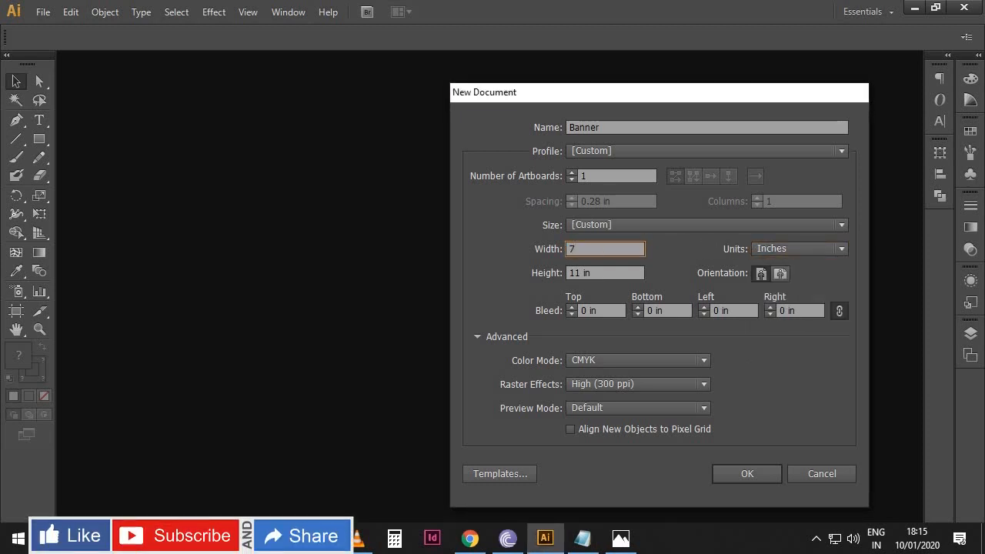
pyautogui.write('2')
pyautogui.moveTo(598, 273); pyautogui.dragTo(569, 273)
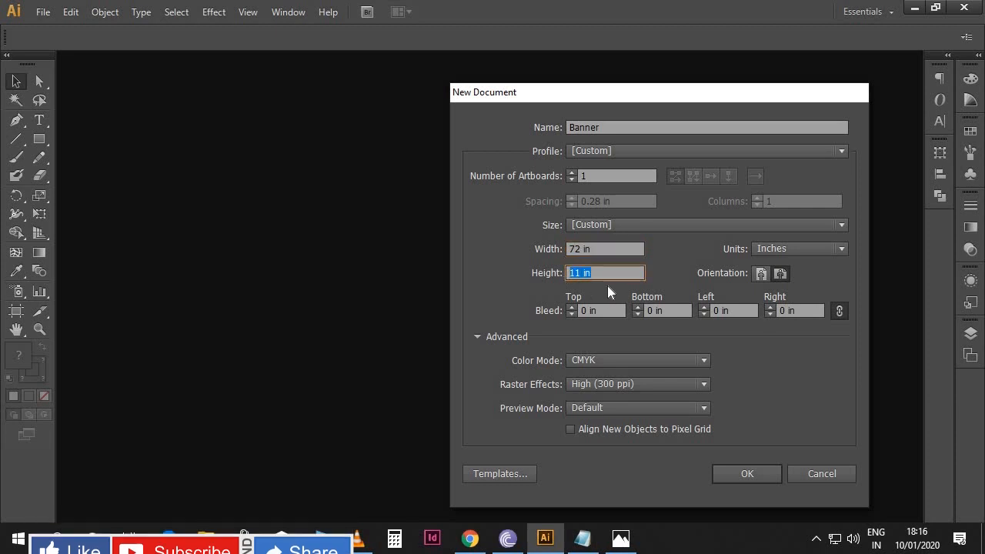
pyautogui.write('36')
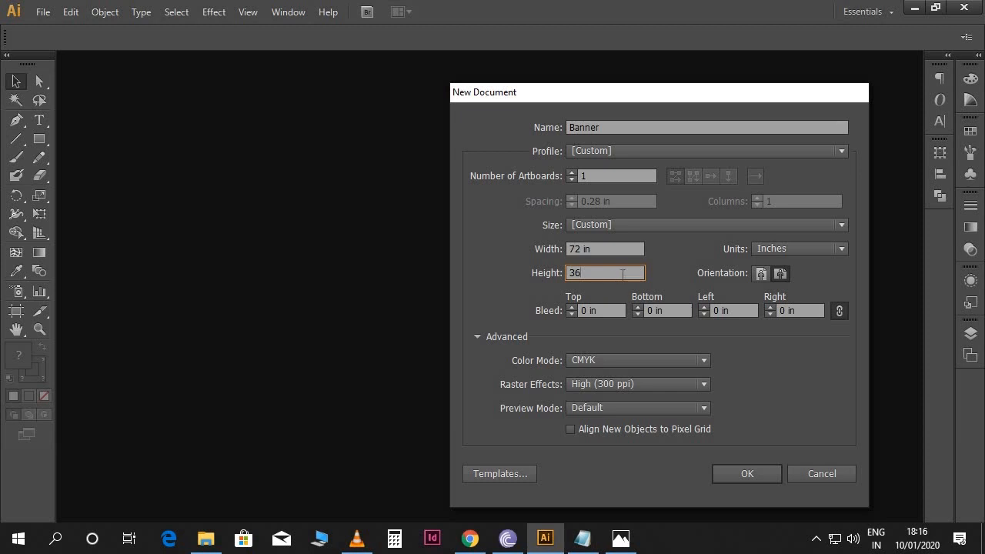
# - Choose the RGB color mode with High (300 ppi) raster effects and create the Banner document
pyautogui.click(634, 361)
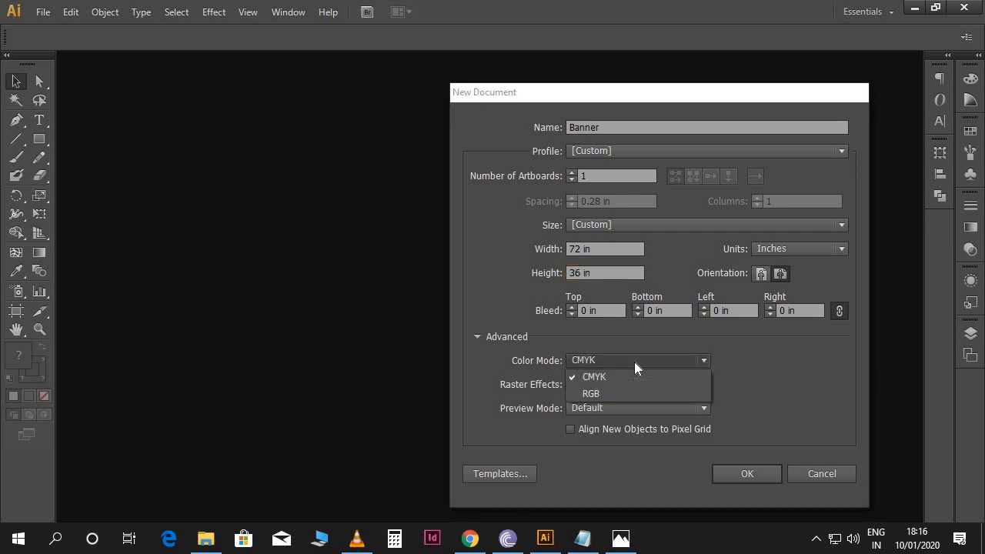
pyautogui.click(610, 393)
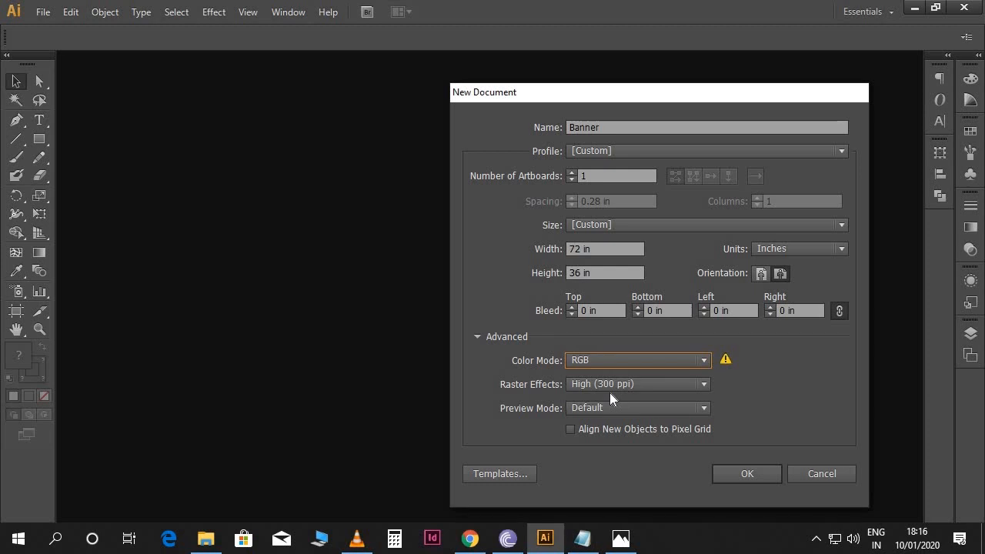
pyautogui.click(627, 386)
pyautogui.click(626, 386)
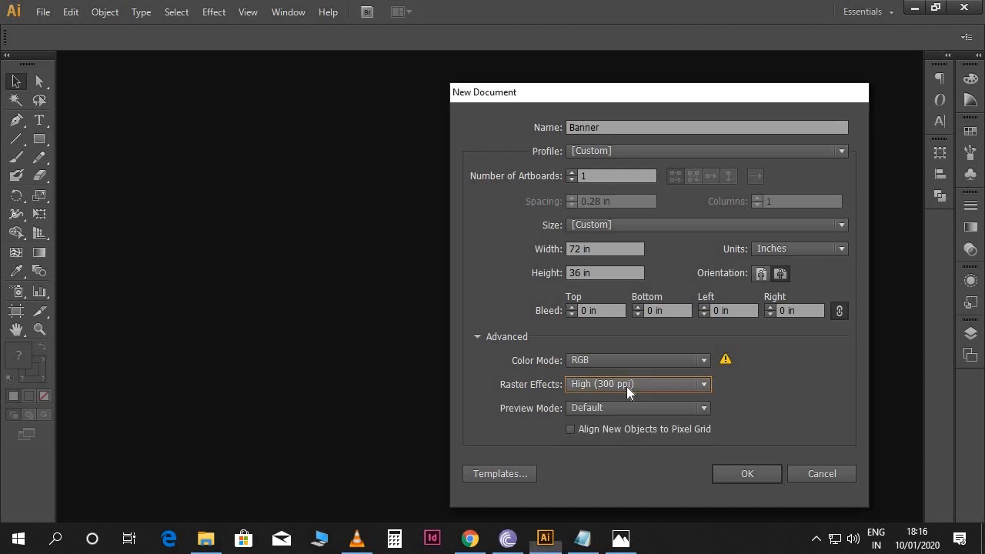
pyautogui.click(747, 474)
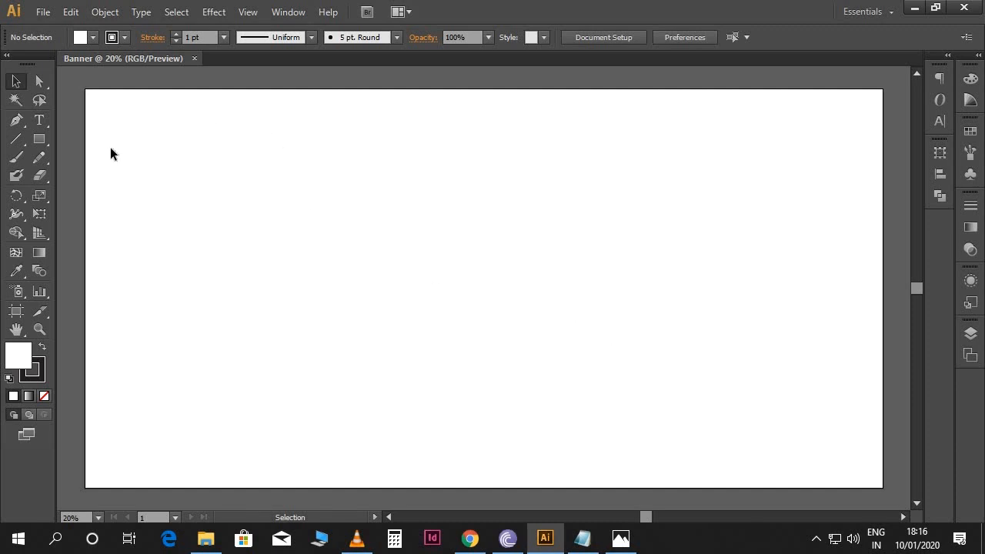
# - Draw a rectangle covering the whole artboard and show the rulers
pyautogui.click(40, 139)
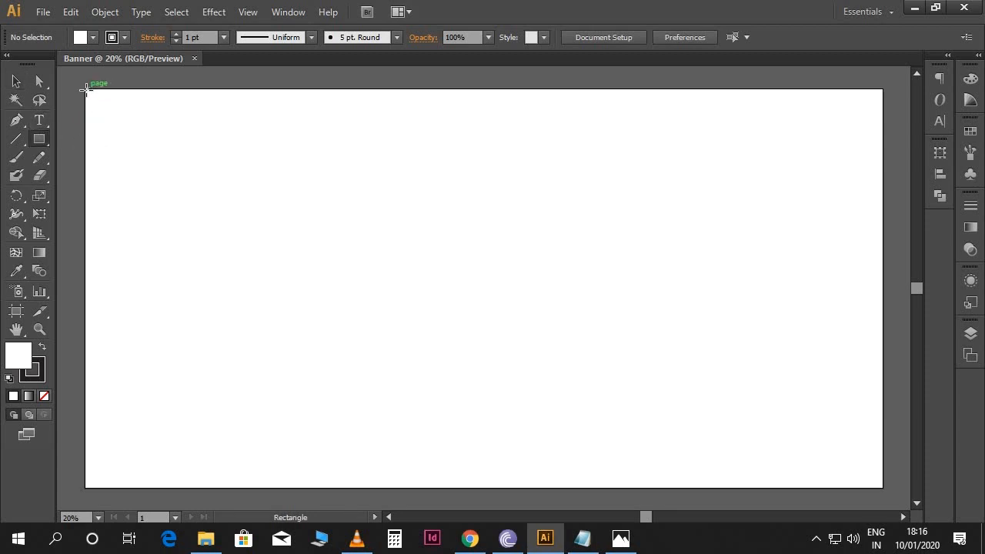
pyautogui.moveTo(85, 89); pyautogui.dragTo(885, 488)
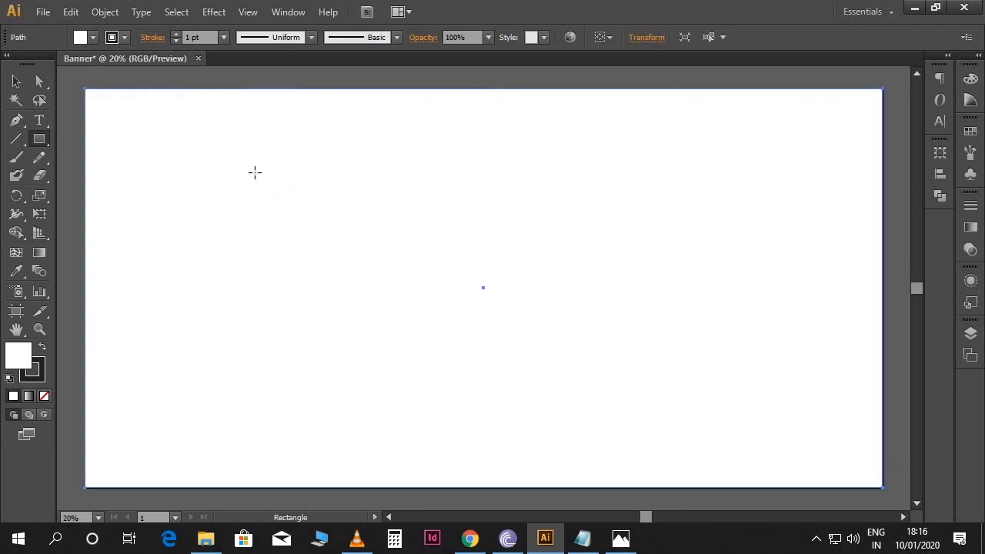
pyautogui.click(16, 81)
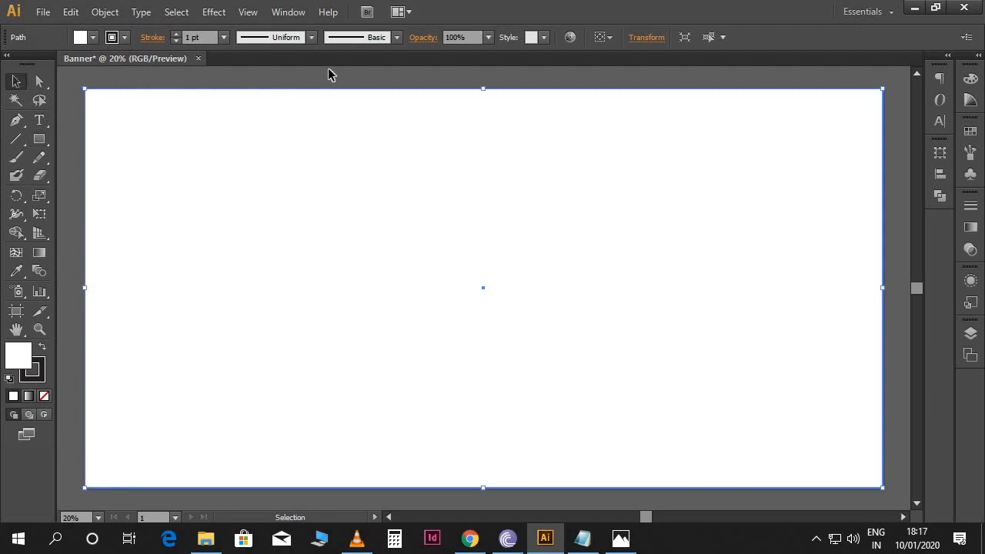
pyautogui.hotkey('ctrl', 'r')
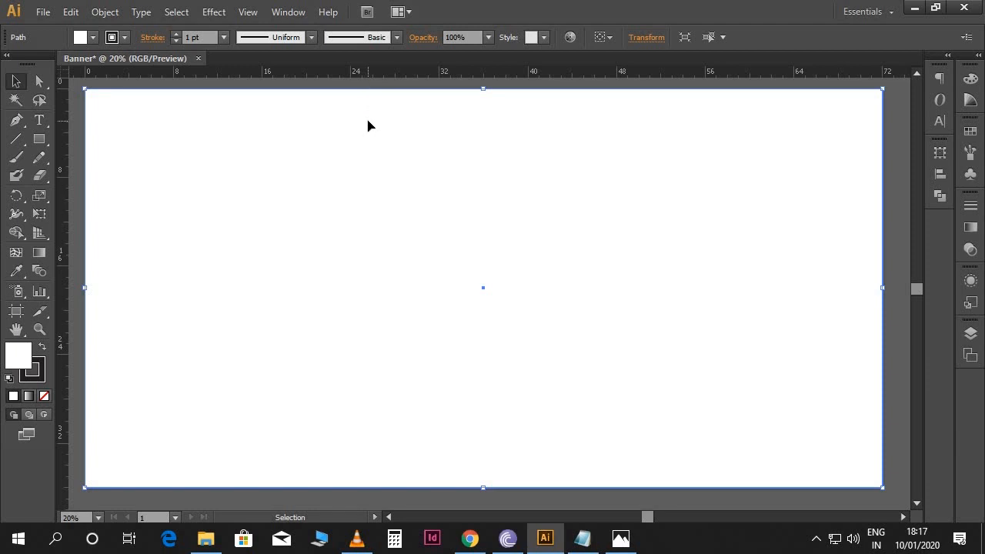
# - Shrink the rectangle around its center by subtracting 4 in from both its width and height
pyautogui.click(645, 39)
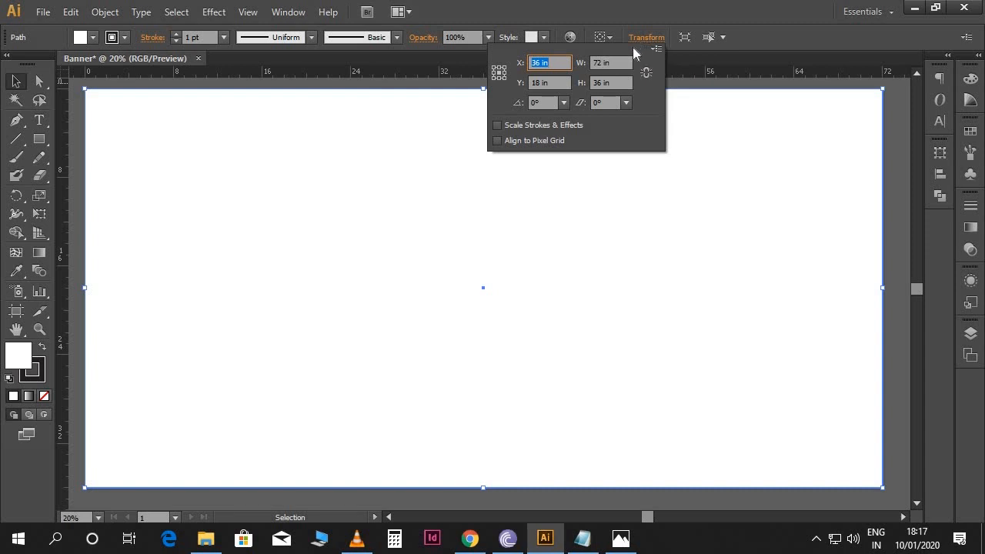
pyautogui.moveTo(617, 62); pyautogui.dragTo(593, 63)
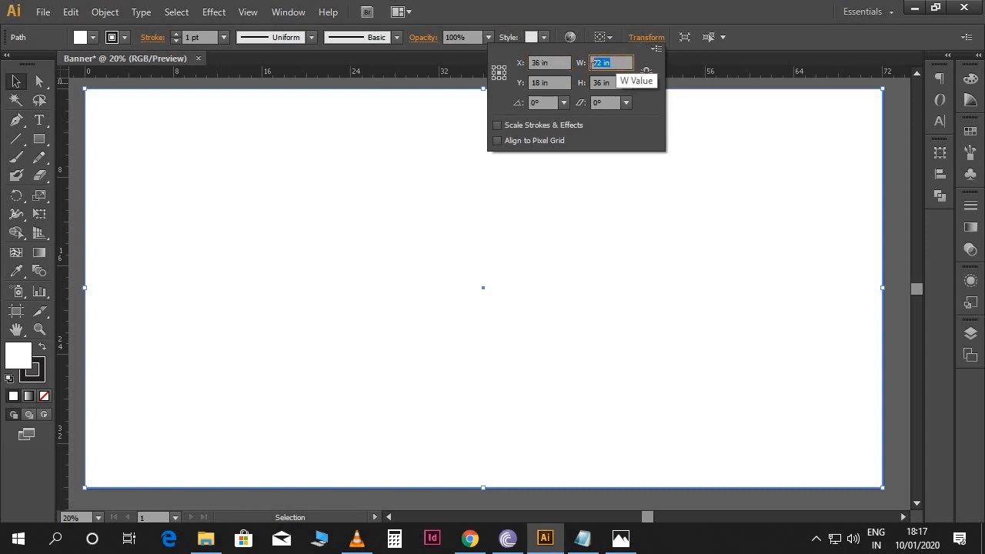
pyautogui.click(614, 65)
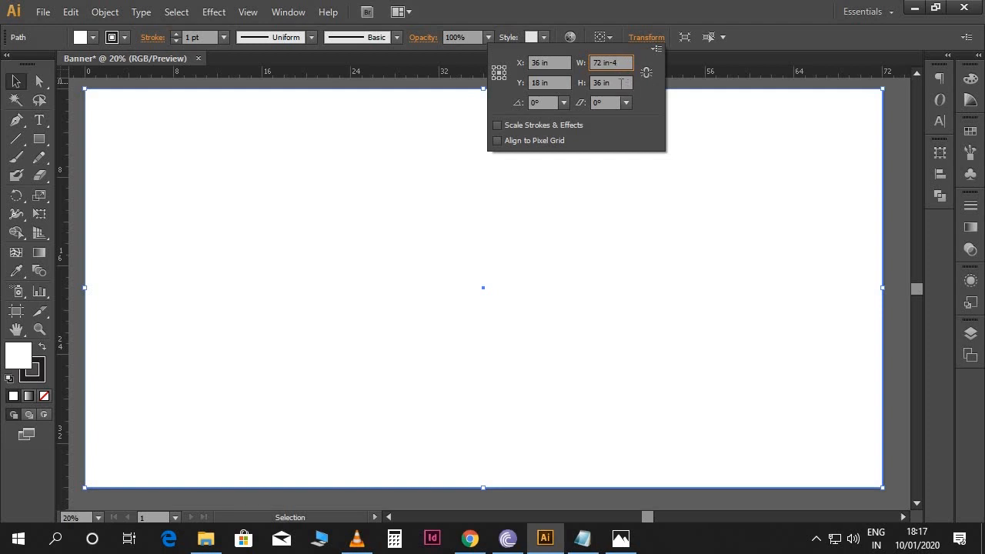
pyautogui.press('Tab')
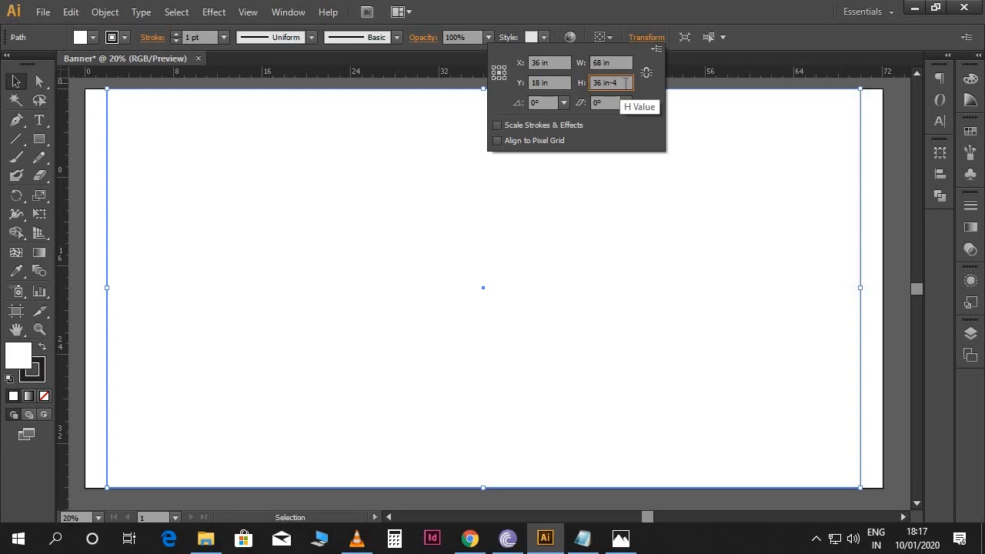
pyautogui.write('-4')
pyautogui.press('Return')
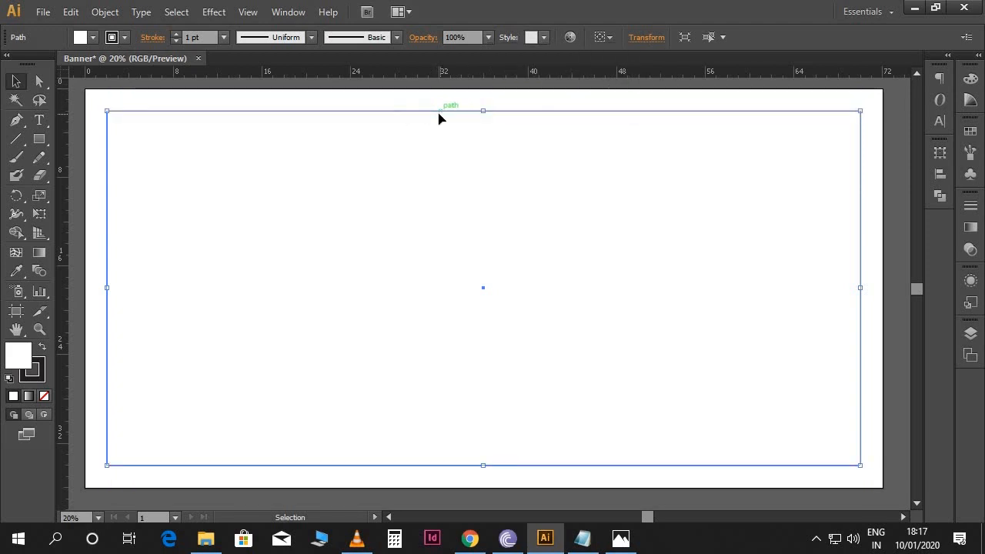
# - Place ruler guides along all four edges of the inset rectangle, then clear the selection
pyautogui.moveTo(372, 80); pyautogui.dragTo(375, 111)
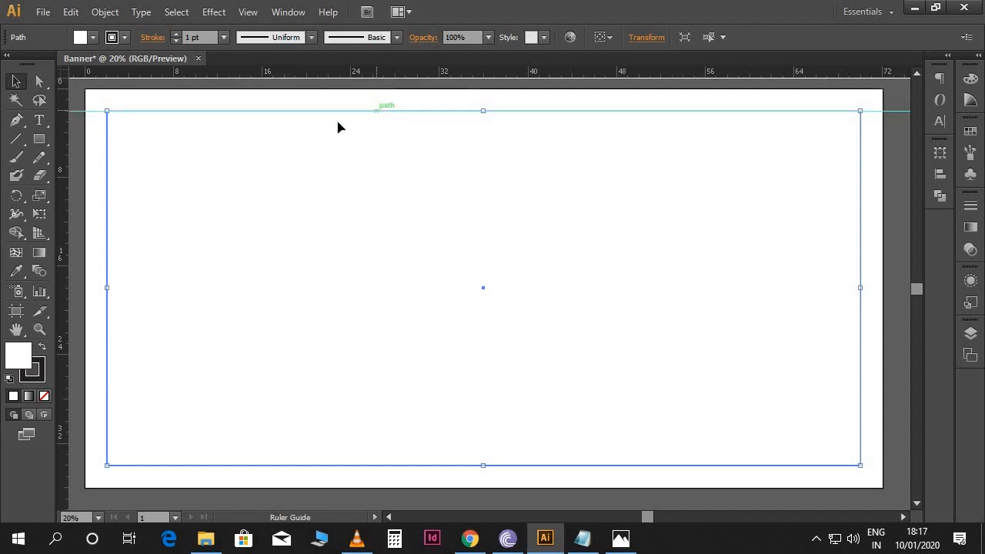
pyautogui.moveTo(70, 220); pyautogui.dragTo(861, 266)
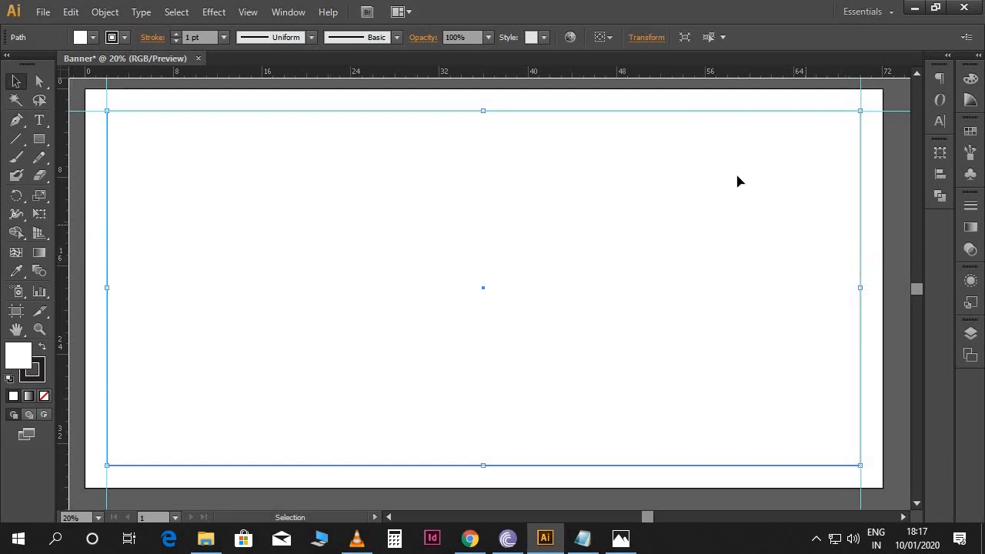
pyautogui.moveTo(639, 74); pyautogui.dragTo(651, 465)
pyautogui.hotkey('ctrl', 'shift', 'a')
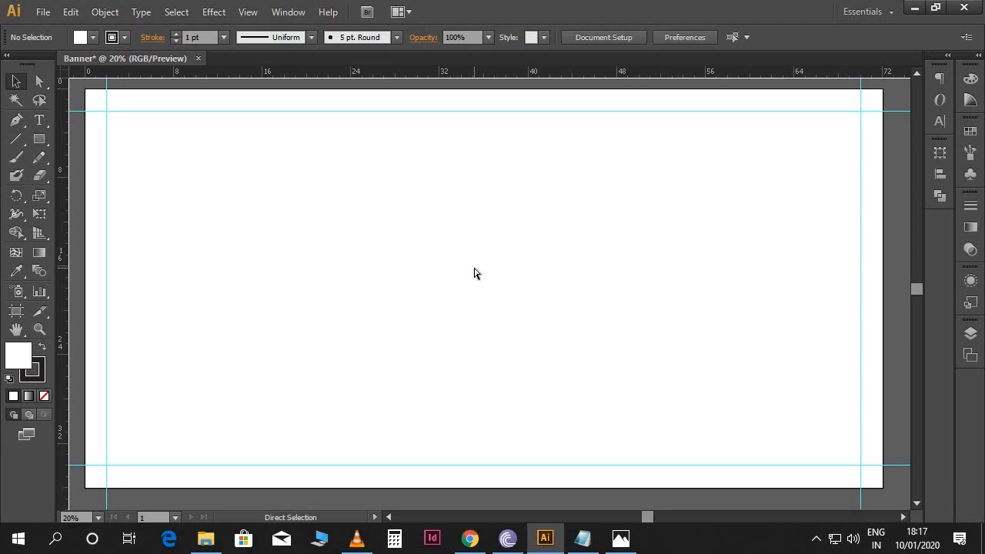
pyautogui.hotkey('ctrl', '-')
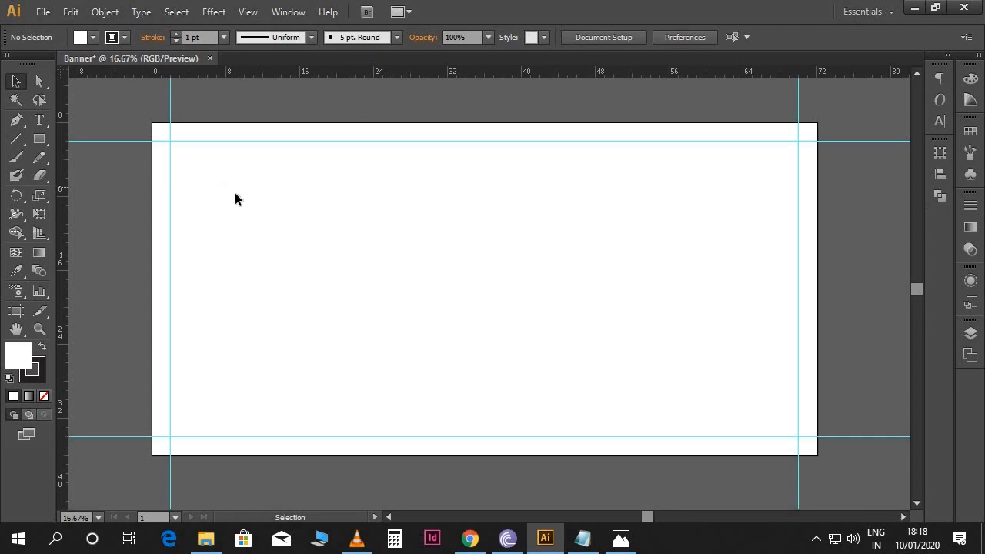
# - Copy the "Build Home" line from the Notepad text file and paste it as point text at the artboard's left guide
pyautogui.click(582, 538)
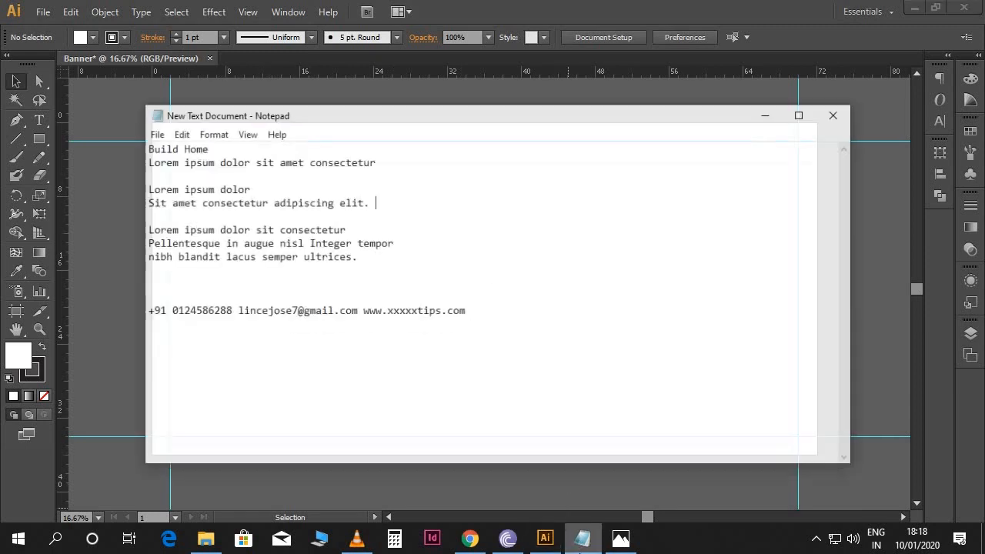
pyautogui.moveTo(205, 138); pyautogui.dragTo(131, 137)
pyautogui.hotkey('ctrl', 'c')
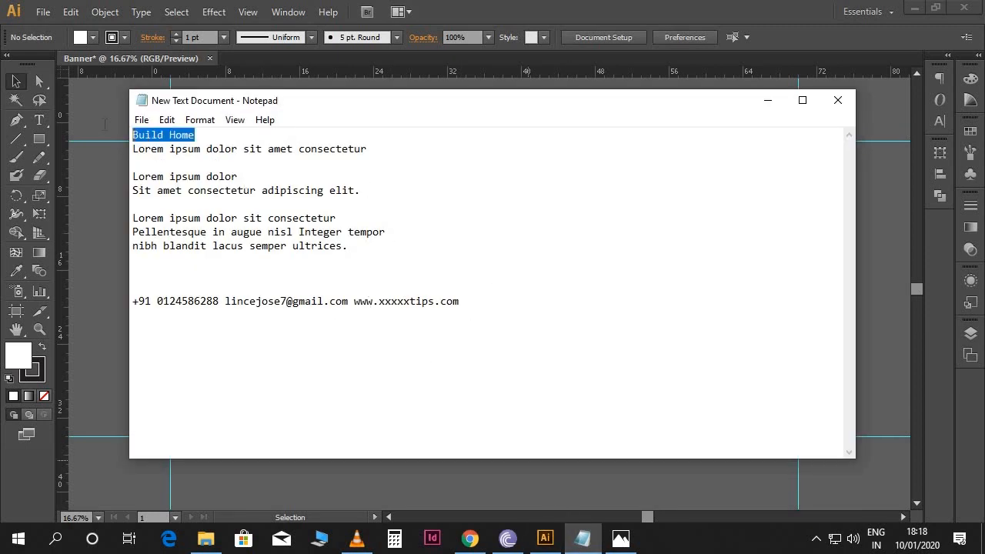
pyautogui.click(107, 127)
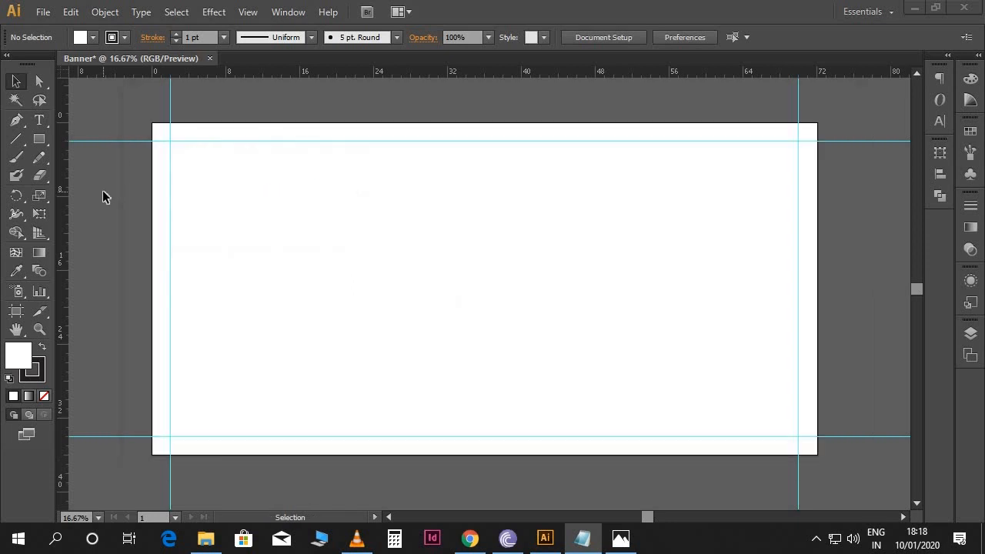
pyautogui.press('t')
pyautogui.click(171, 191)
pyautogui.hotkey('ctrl', 'v')
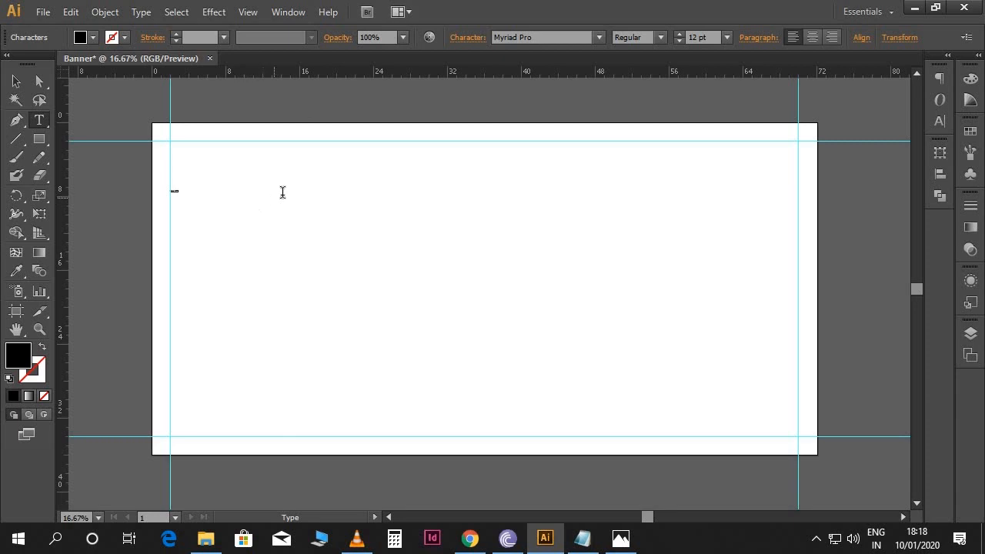
# - Set the font size of the Build Home text to 475 pt
pyautogui.click(698, 36)
pyautogui.write('300')
pyautogui.press('Return')
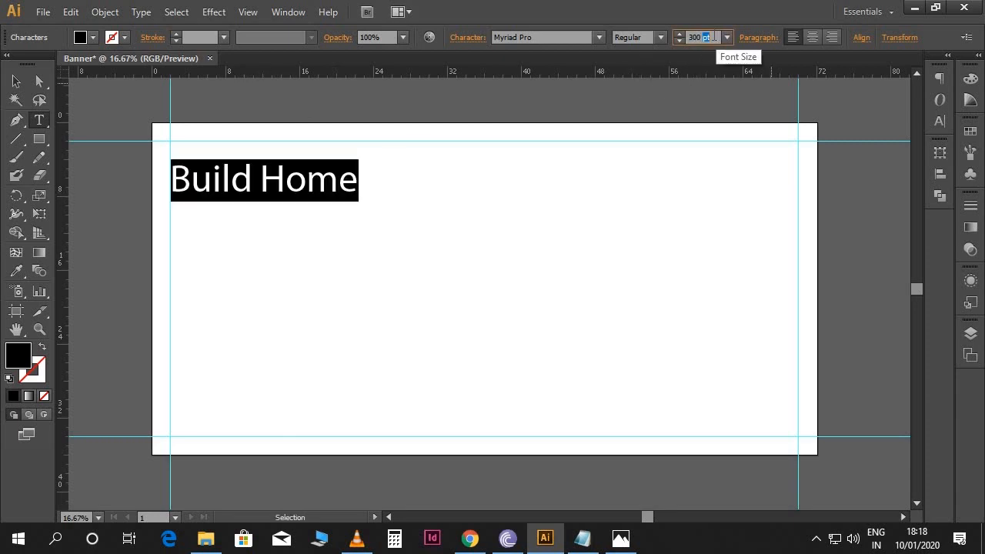
pyautogui.write('475')
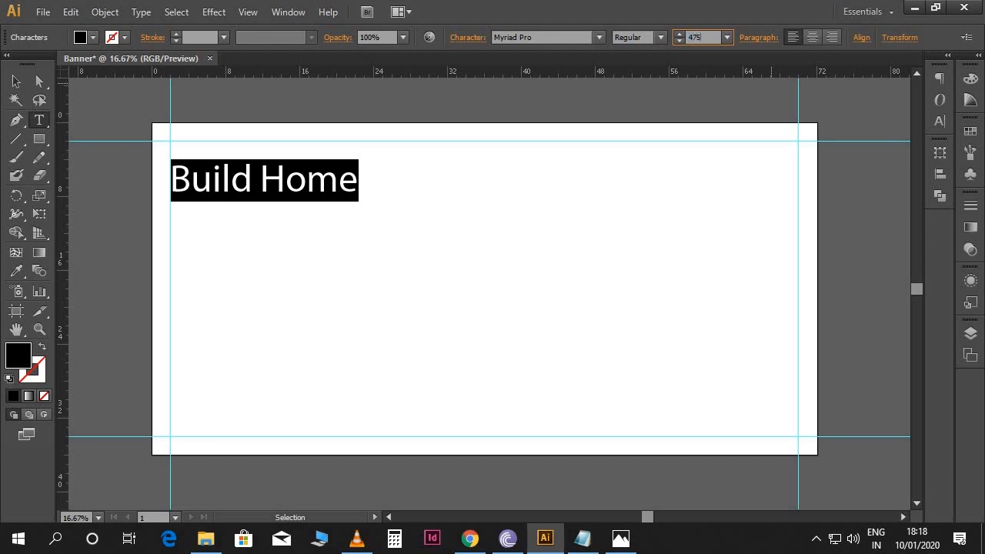
pyautogui.press('Return')
# - Change the Build Home text's font to Typo Grotesk Bold
pyautogui.click(544, 37)
pyautogui.write('Typo Grotesk')
pyautogui.press('Return')
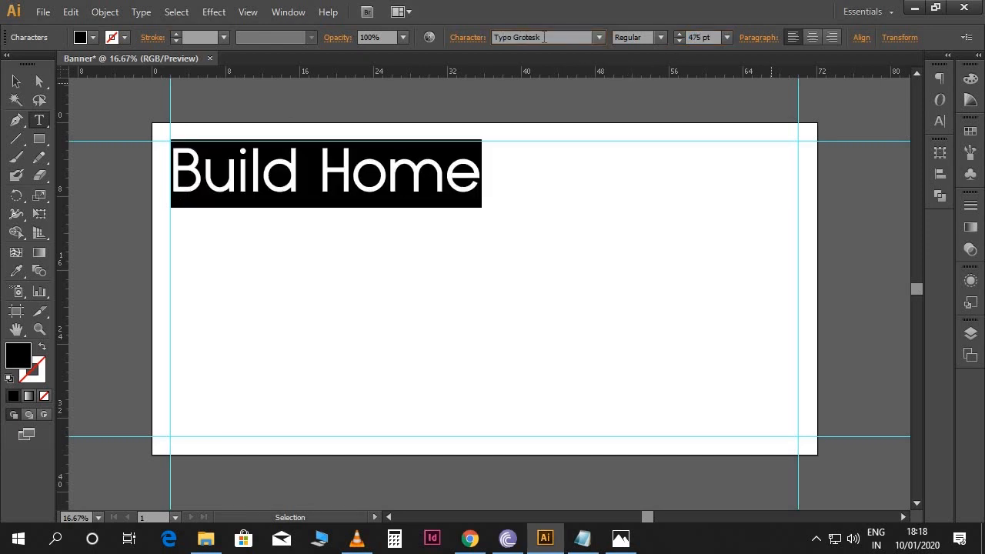
pyautogui.click(658, 38)
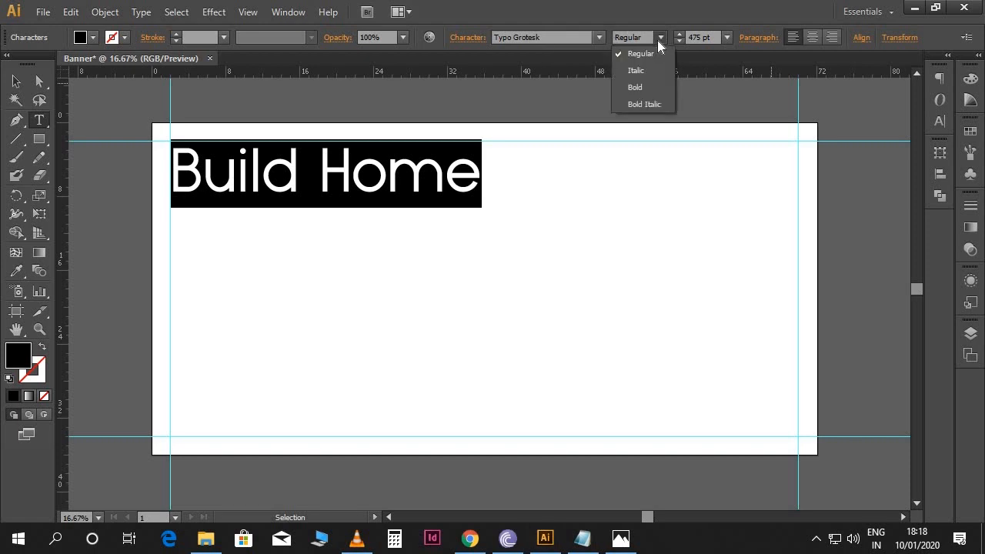
pyautogui.click(644, 87)
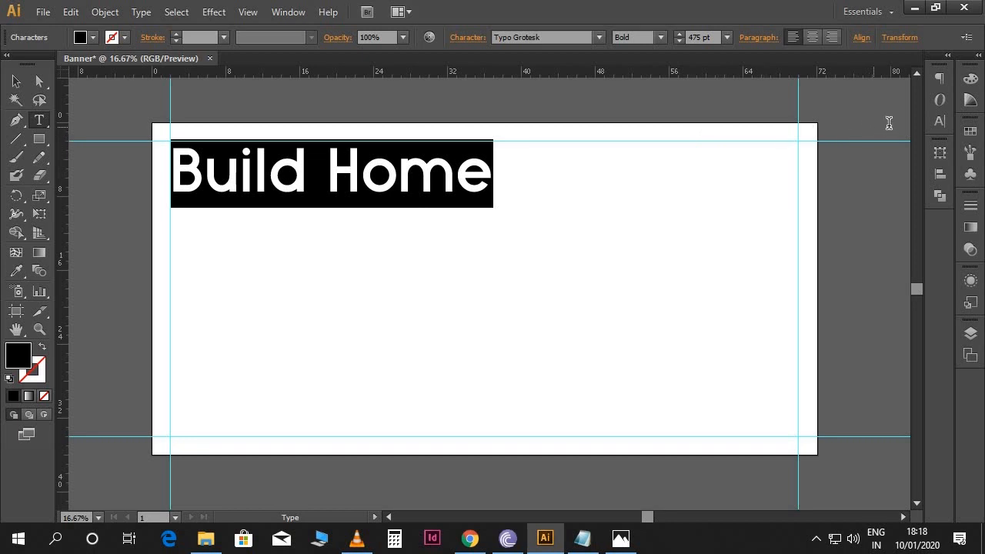
# - Apply All Caps to the Build Home text
pyautogui.click(932, 119)
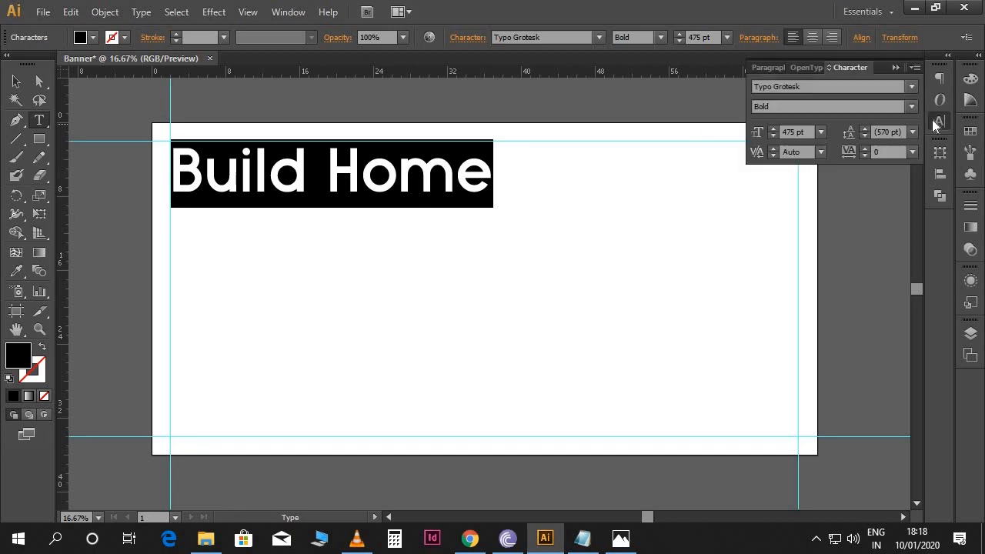
pyautogui.click(915, 68)
pyautogui.click(796, 116)
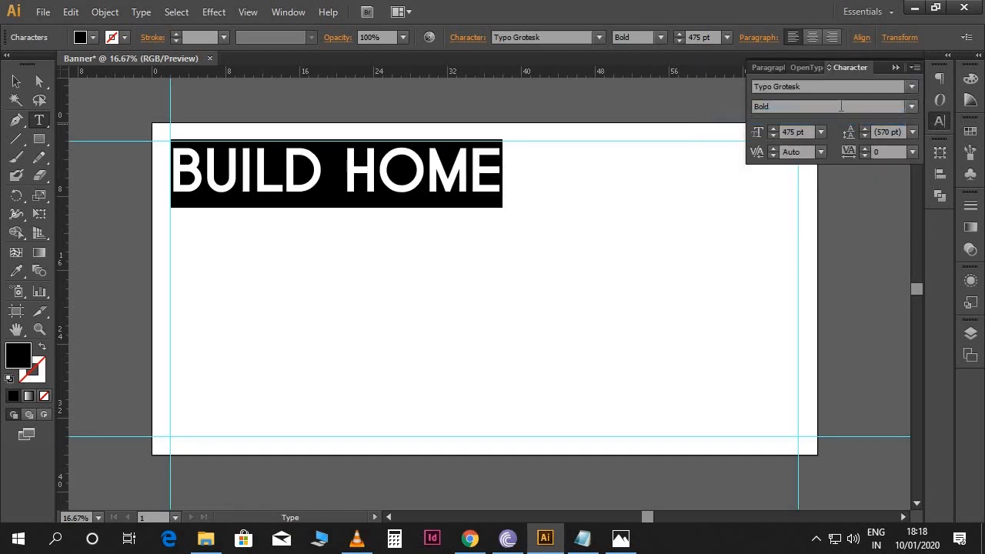
pyautogui.click(896, 68)
# - Finish editing the headline and move it slightly down from the top guide, keeping it at the left guide
pyautogui.click(428, 181)
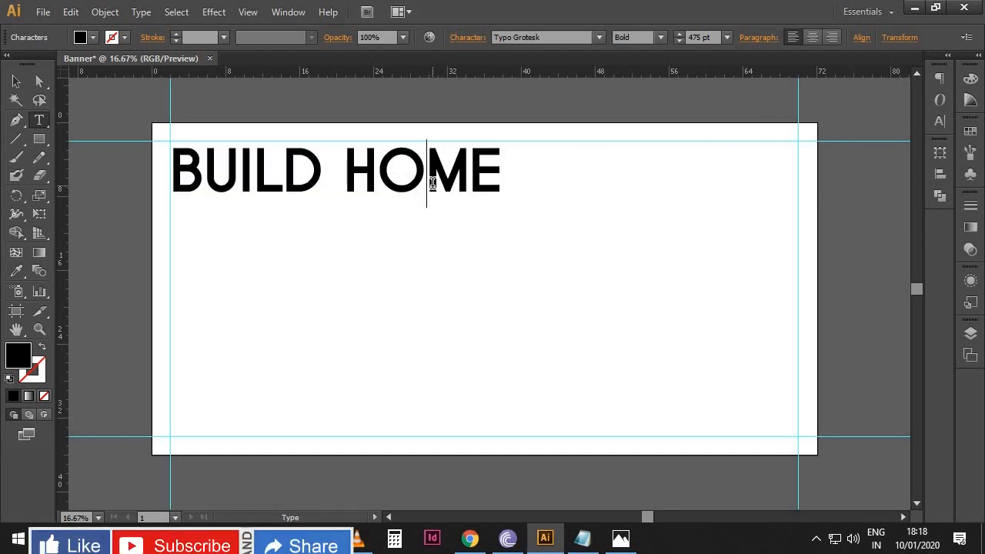
pyautogui.click(16, 81)
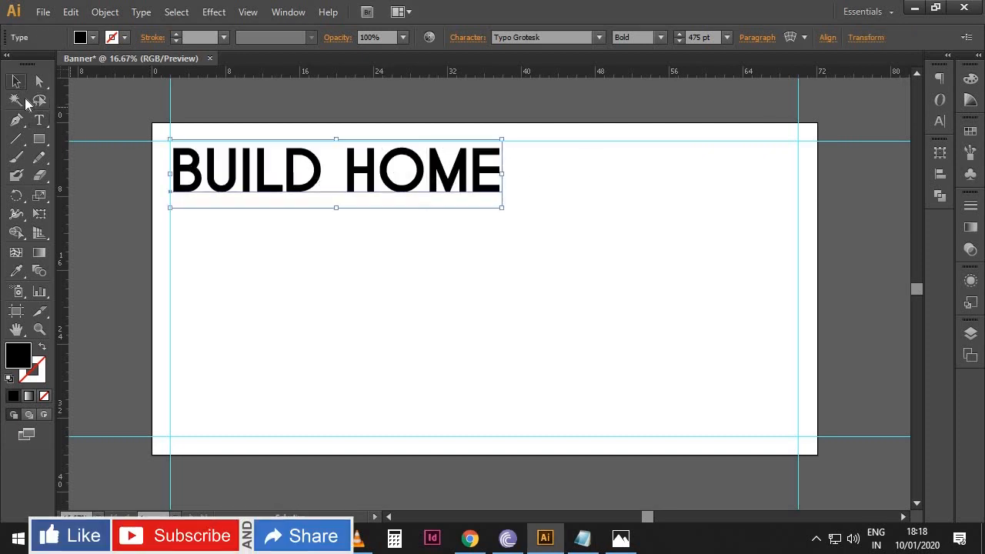
pyautogui.moveTo(271, 182); pyautogui.dragTo(271, 199)
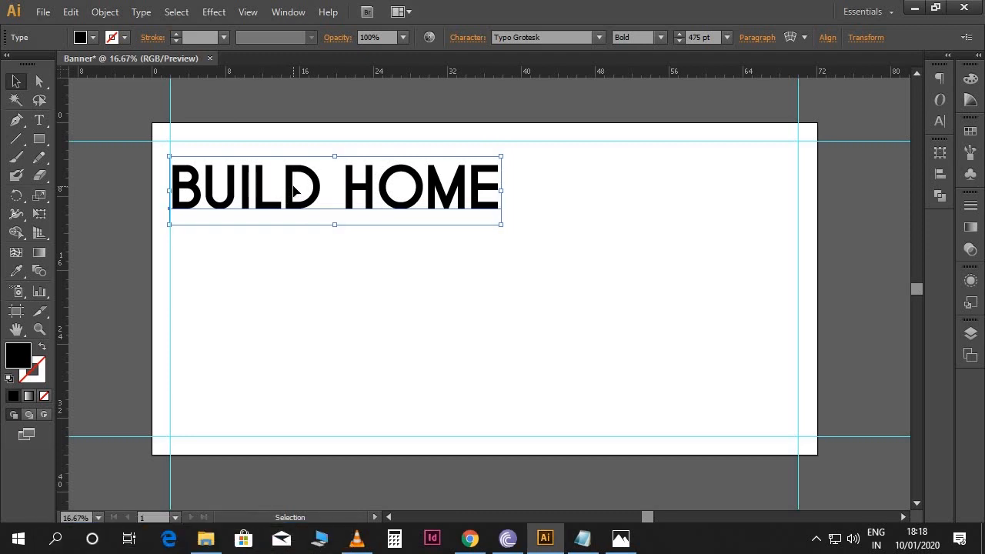
# - Move the BUILD HOME headline further down, keeping it along the left guide
pyautogui.moveTo(307, 186); pyautogui.dragTo(304, 206)
pyautogui.click(305, 331)
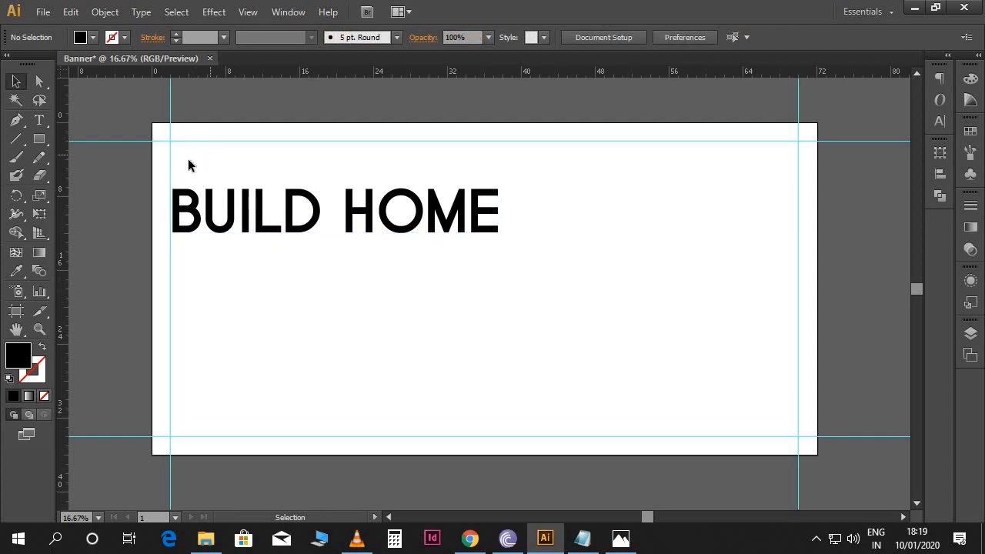
# - Place the linked logo file from the banner folder and fit it into the corner of the top and left guides, above the headline
pyautogui.click(39, 13)
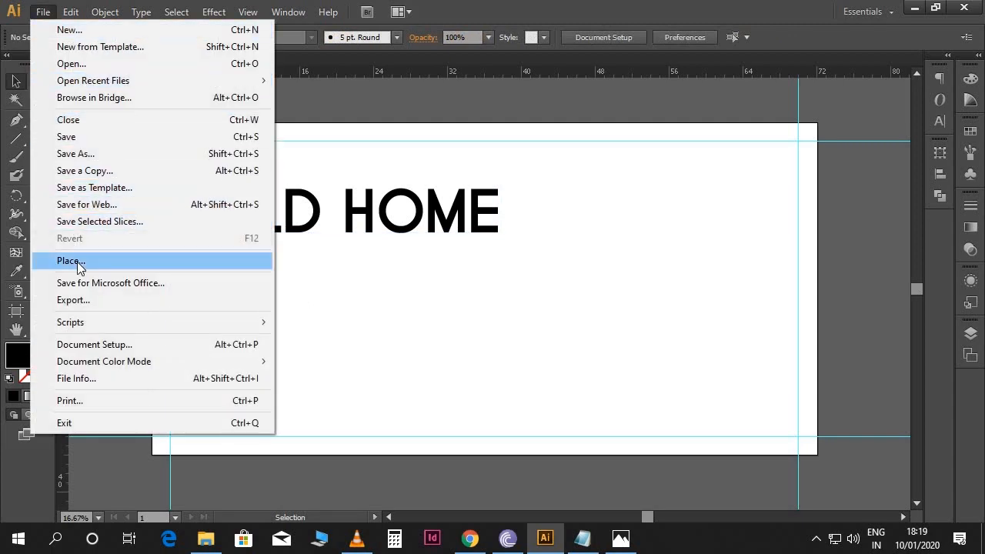
pyautogui.click(77, 262)
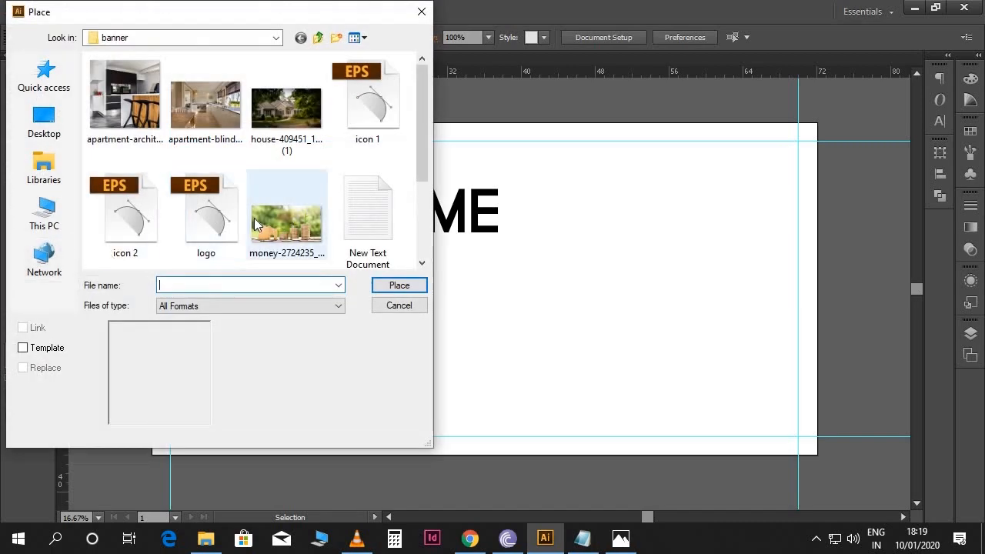
pyautogui.click(269, 216)
pyautogui.click(217, 223)
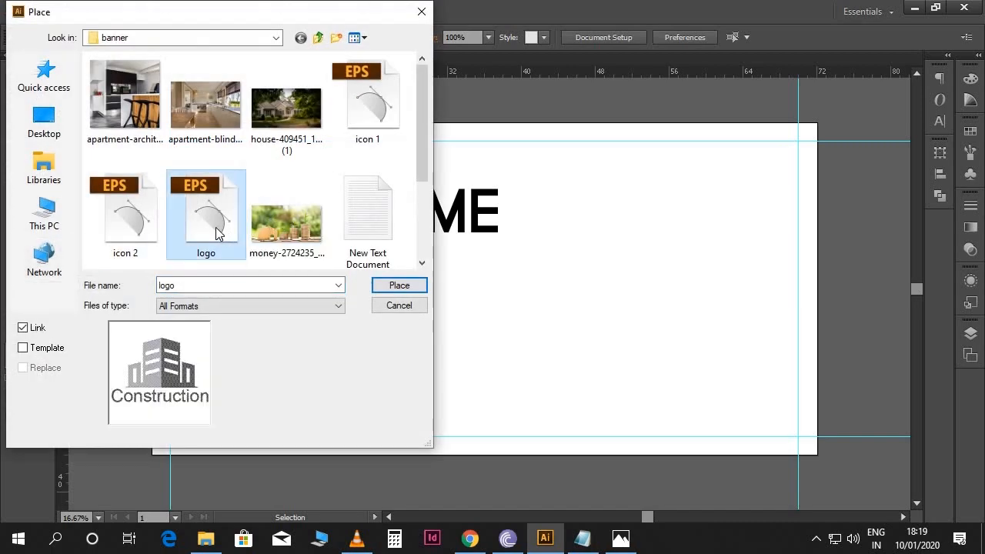
pyautogui.click(392, 285)
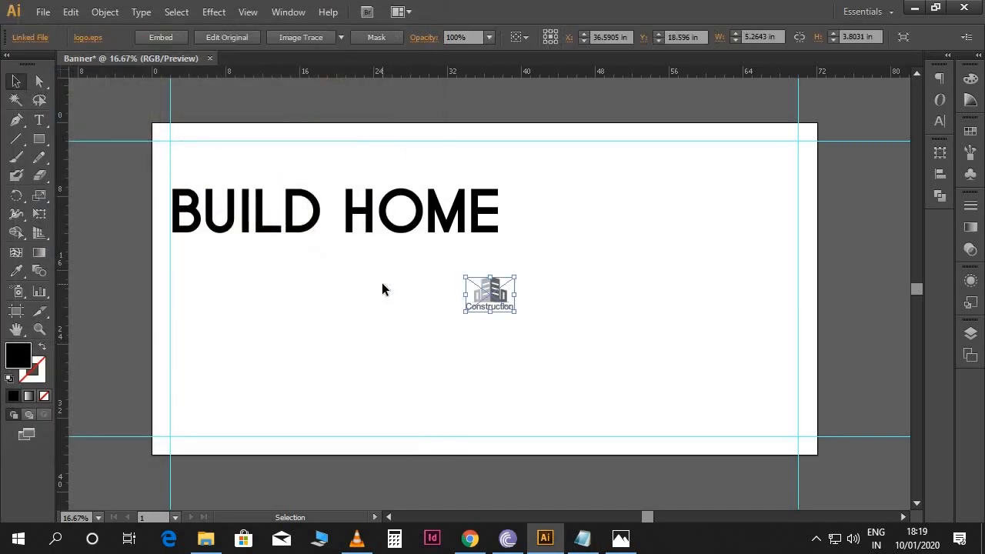
pyautogui.moveTo(497, 305); pyautogui.dragTo(200, 172)
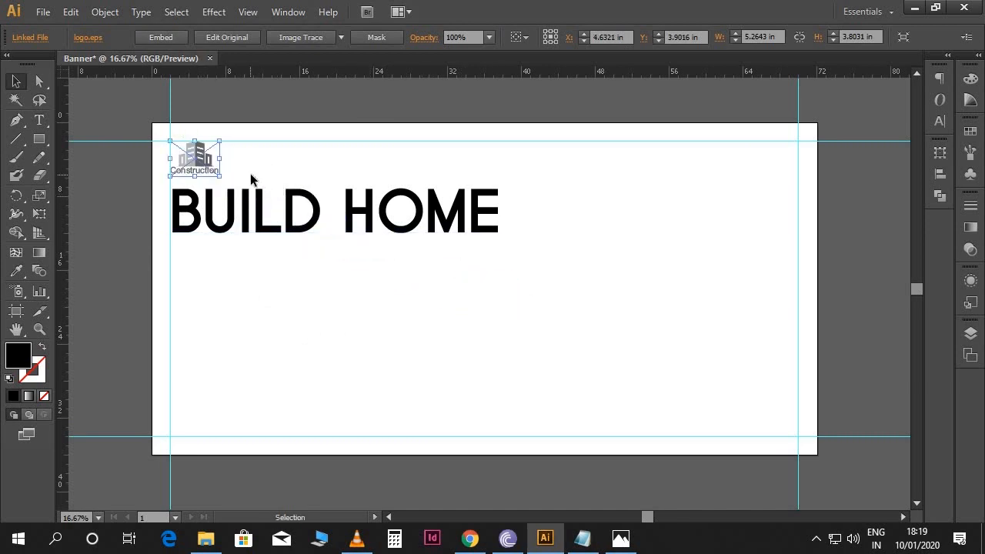
pyautogui.click(251, 179)
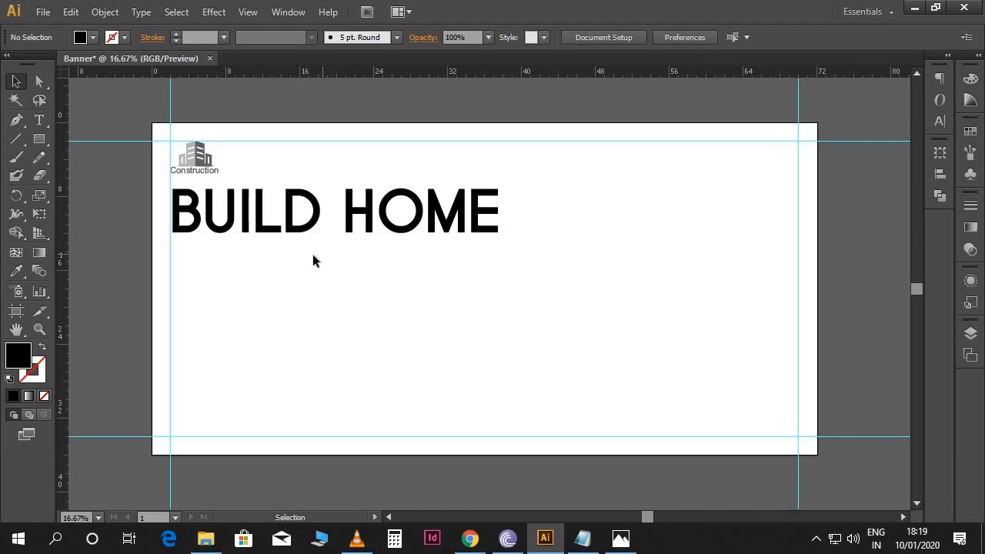
# - Copy the line "Lorem ipsum dolor sit amet consectetur" from the Notepad file and paste it as new text below the headline in Illustrator
pyautogui.click(582, 538)
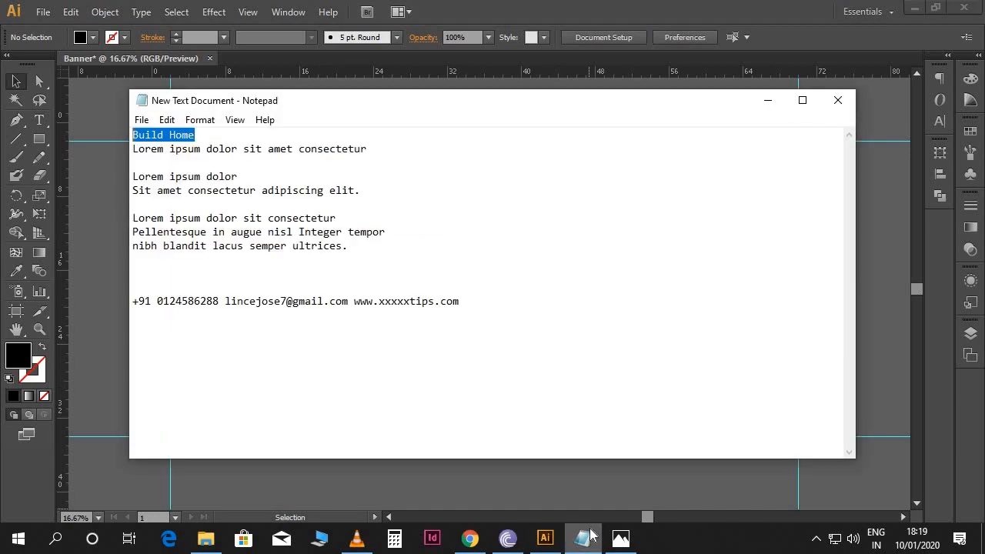
pyautogui.moveTo(371, 151); pyautogui.dragTo(132, 152)
pyautogui.hotkey('ctrl', 'c')
pyautogui.hotkey('alt', 'Tab')
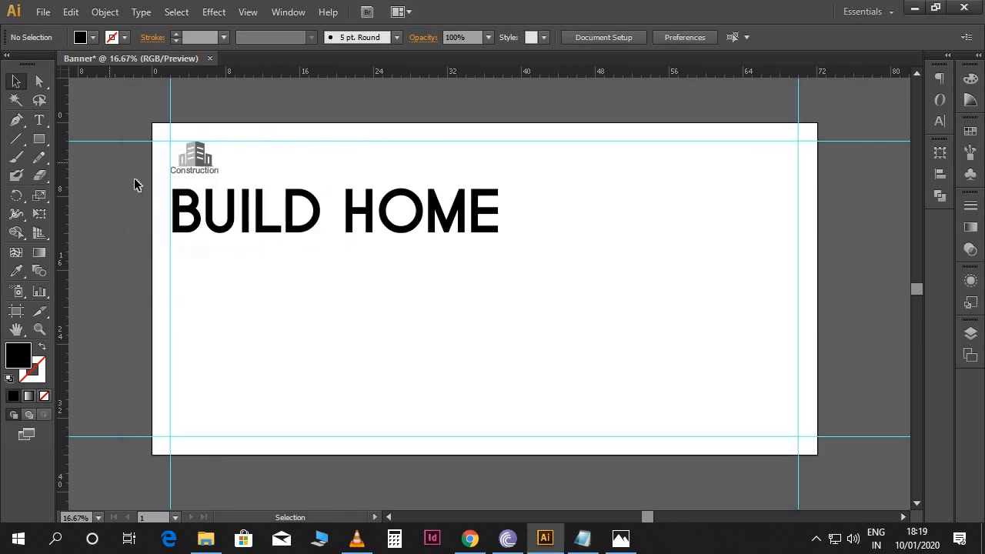
pyautogui.press('t')
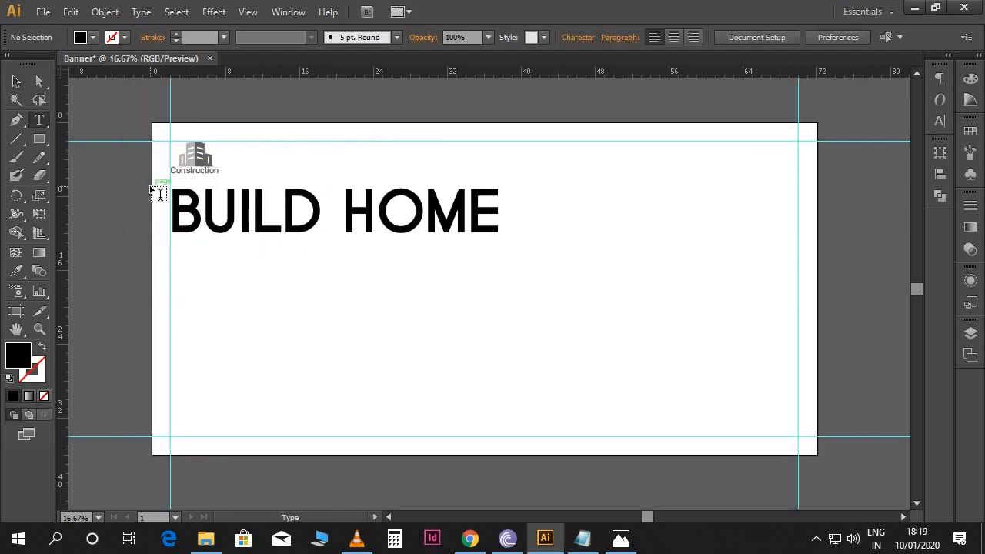
pyautogui.click(180, 261)
pyautogui.hotkey('ctrl', 'v')
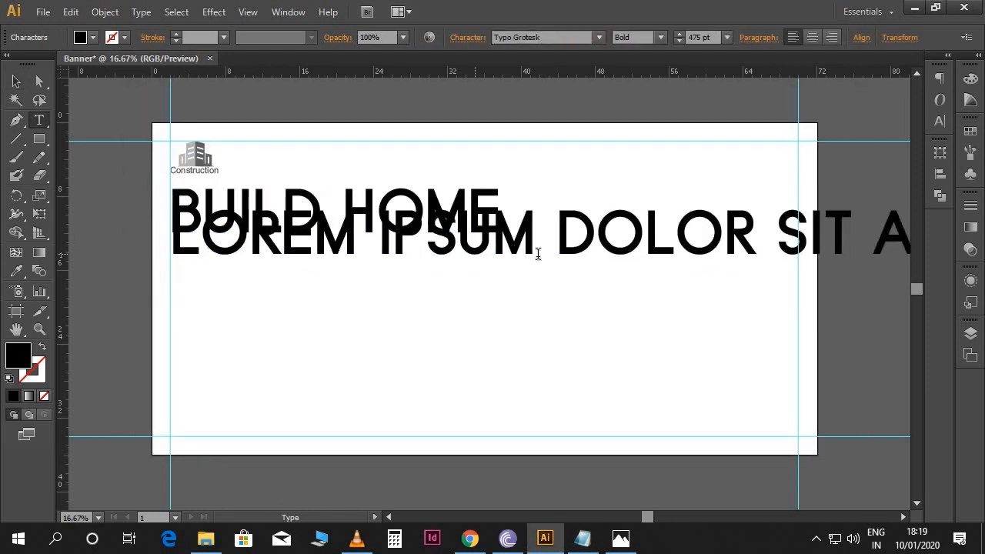
# - Set the font size of the Lorem ipsum tagline to 106 pt and finish editing it
pyautogui.hotkey('ctrl', 'a')
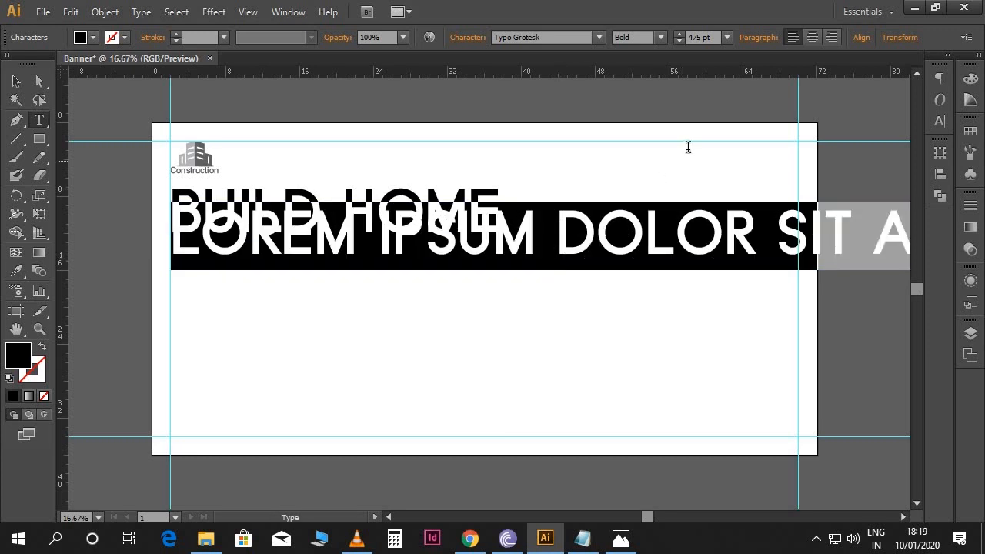
pyautogui.click(715, 37)
pyautogui.write('106')
pyautogui.press('Return')
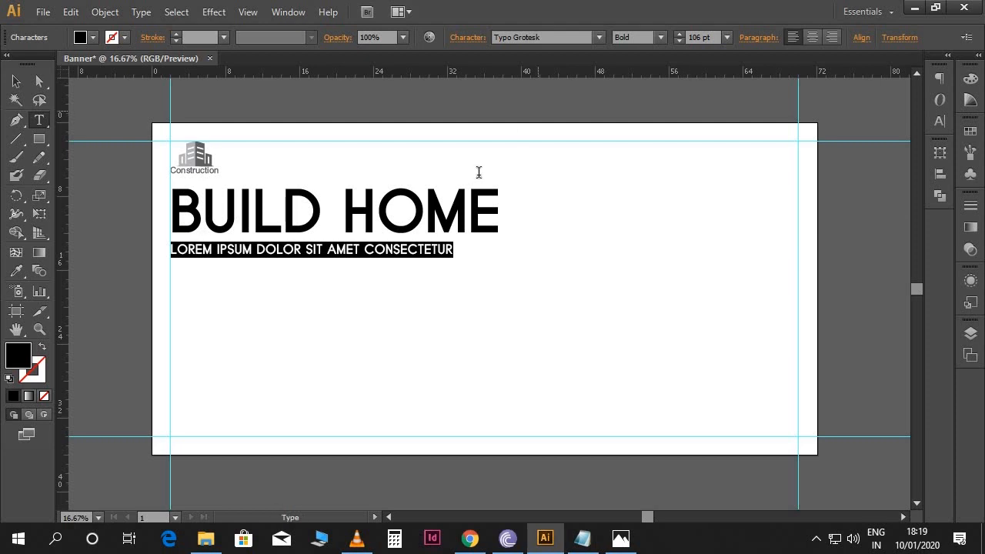
pyautogui.click(16, 80)
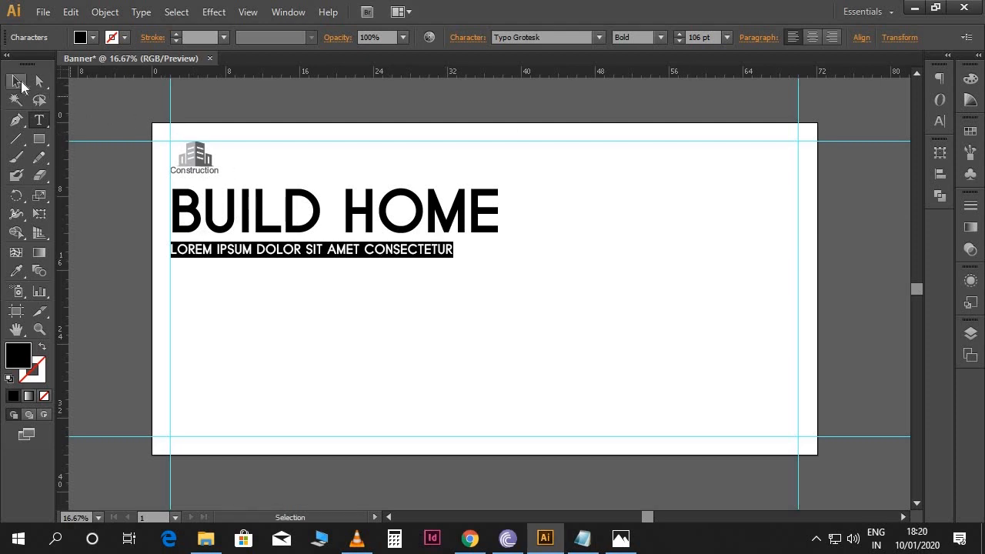
pyautogui.click(458, 270)
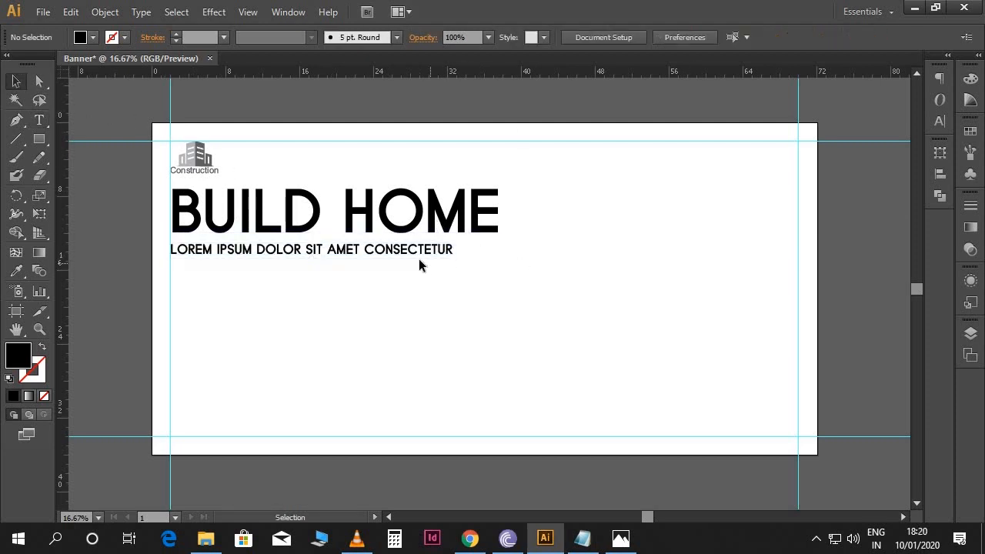
# - Move the tagline slightly up towards the headline and nudge the headline left so its letters line up with the left guide
pyautogui.moveTo(407, 251); pyautogui.dragTo(406, 245)
pyautogui.click(435, 284)
pyautogui.click(391, 221)
pyautogui.hotkey('shift', 'Left')
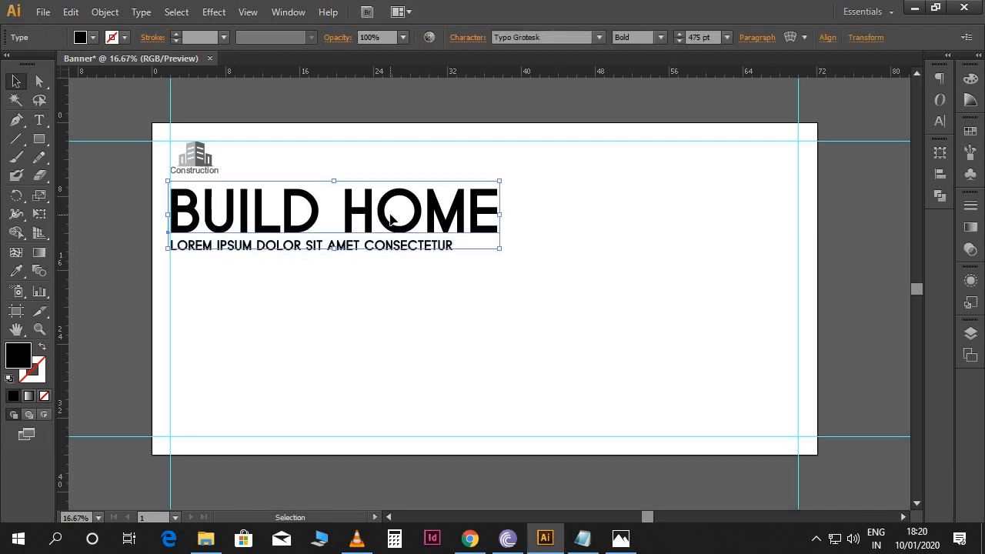
pyautogui.click(505, 353)
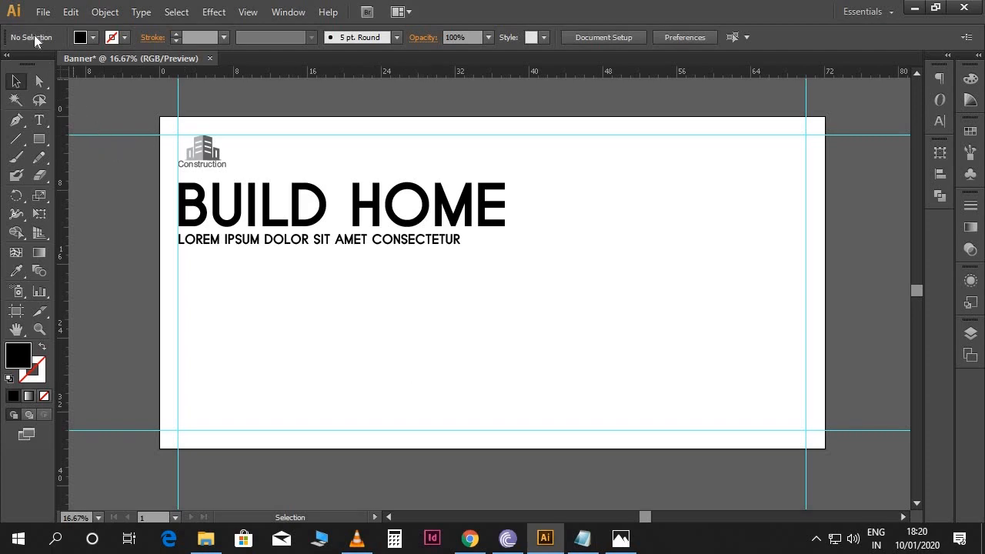
# - Place the money-2724235_1920.jpg image and scale it to fit from the artboard's lower-left corner up to the tagline
pyautogui.click(43, 13)
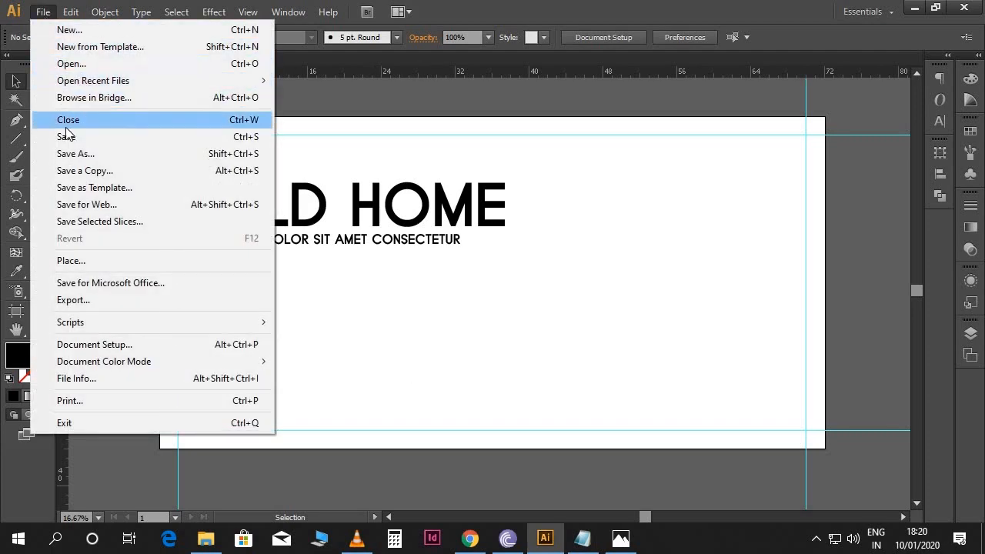
pyautogui.click(86, 258)
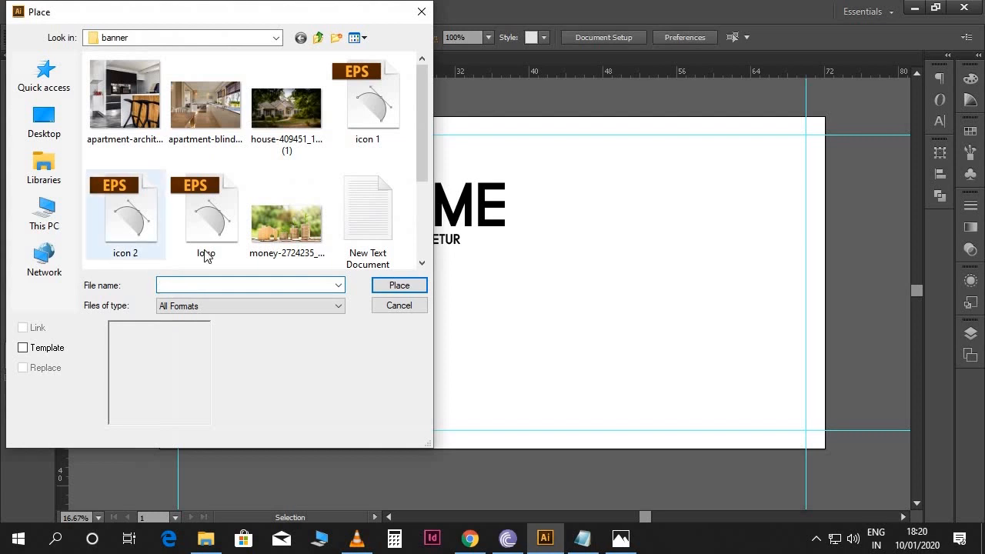
pyautogui.click(287, 231)
pyautogui.click(401, 286)
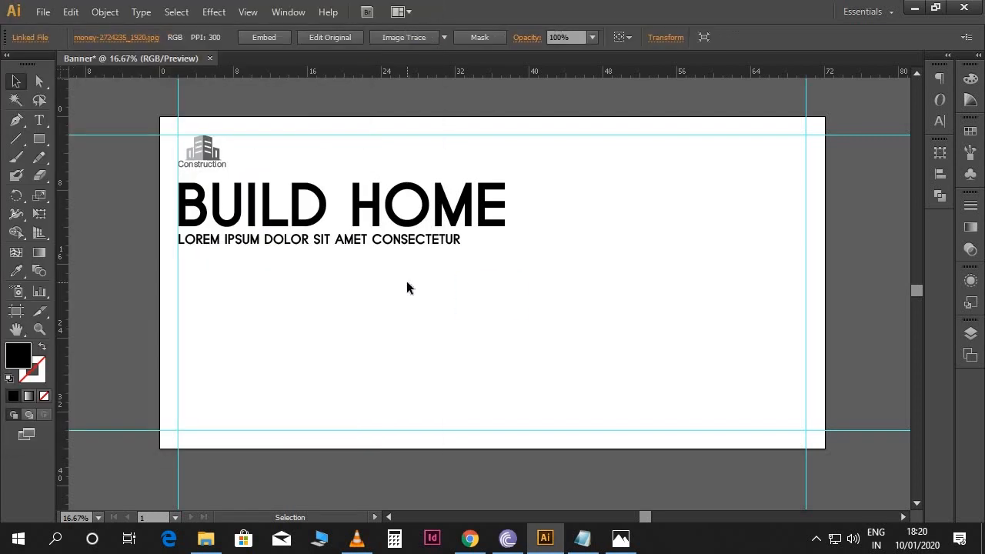
pyautogui.moveTo(458, 311); pyautogui.dragTo(163, 455)
pyautogui.moveTo(227, 422); pyautogui.dragTo(207, 413)
pyautogui.moveTo(502, 271); pyautogui.dragTo(567, 244)
pyautogui.click(567, 244)
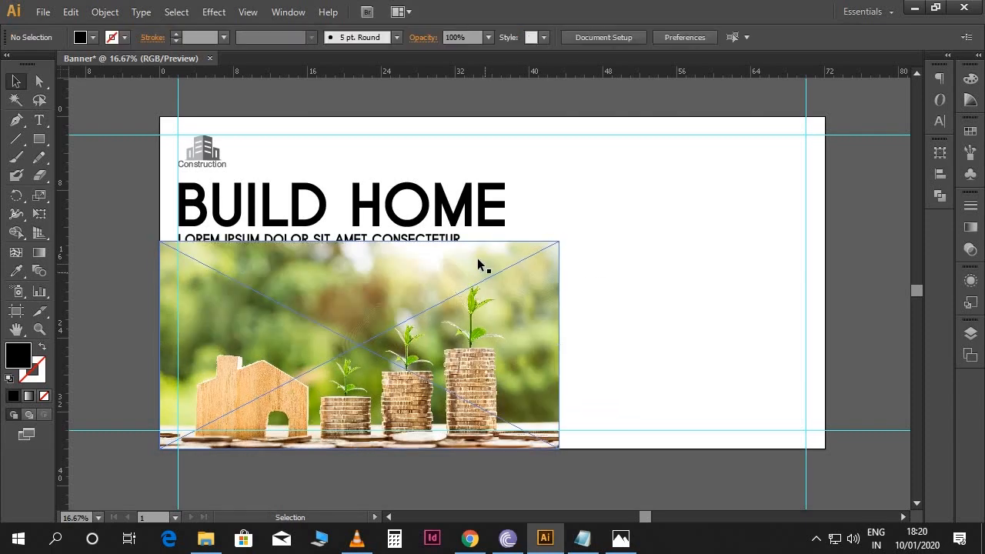
# - Change the fill color of the BUILD HOME headline to green #63b504
pyautogui.click(451, 209)
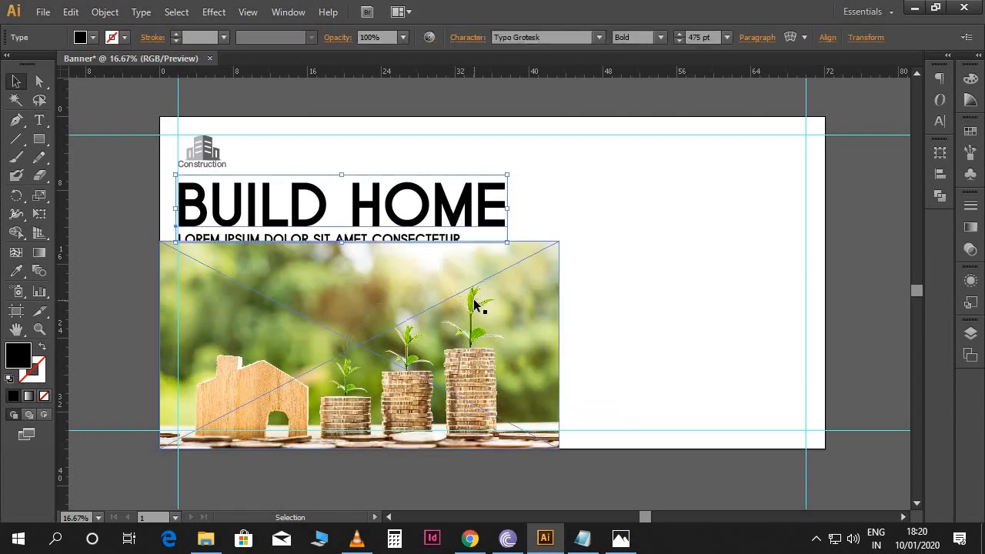
pyautogui.doubleClick(18, 358)
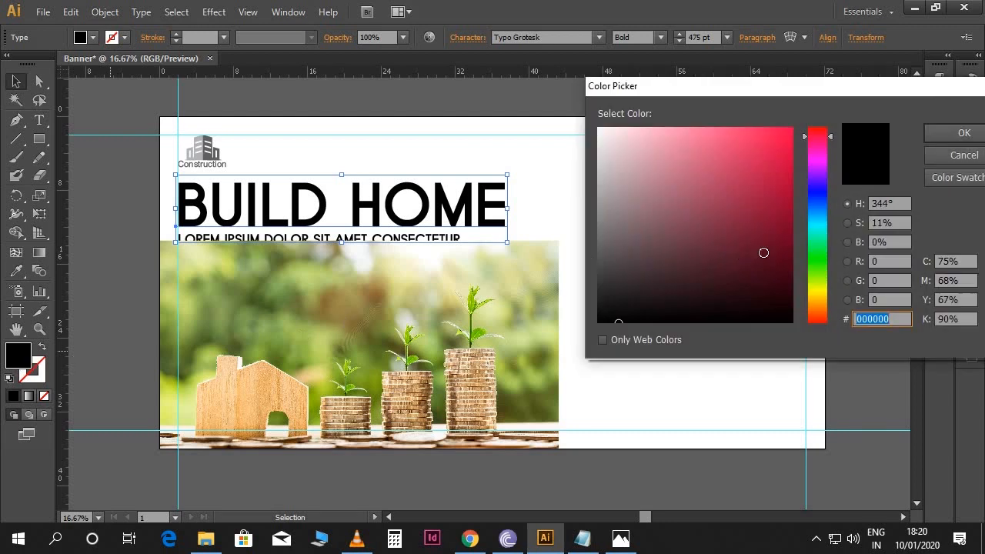
pyautogui.click(819, 268)
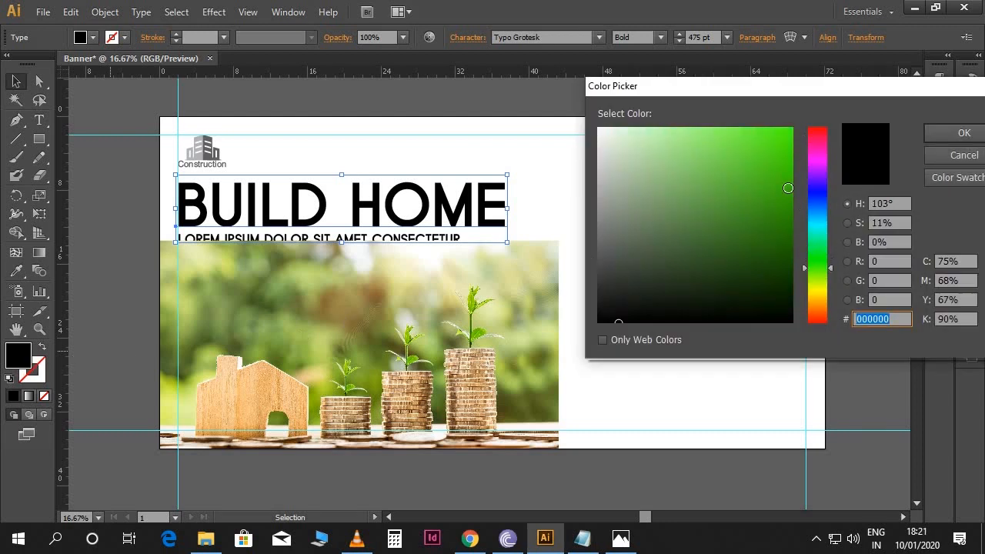
pyautogui.moveTo(788, 188); pyautogui.dragTo(792, 175)
pyautogui.moveTo(832, 268); pyautogui.dragTo(831, 273)
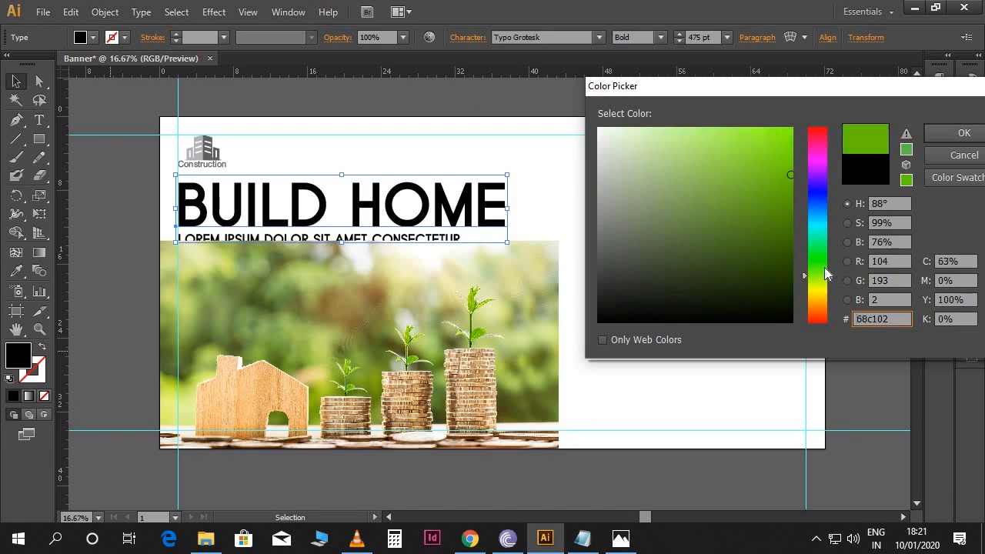
pyautogui.moveTo(792, 184); pyautogui.dragTo(790, 182)
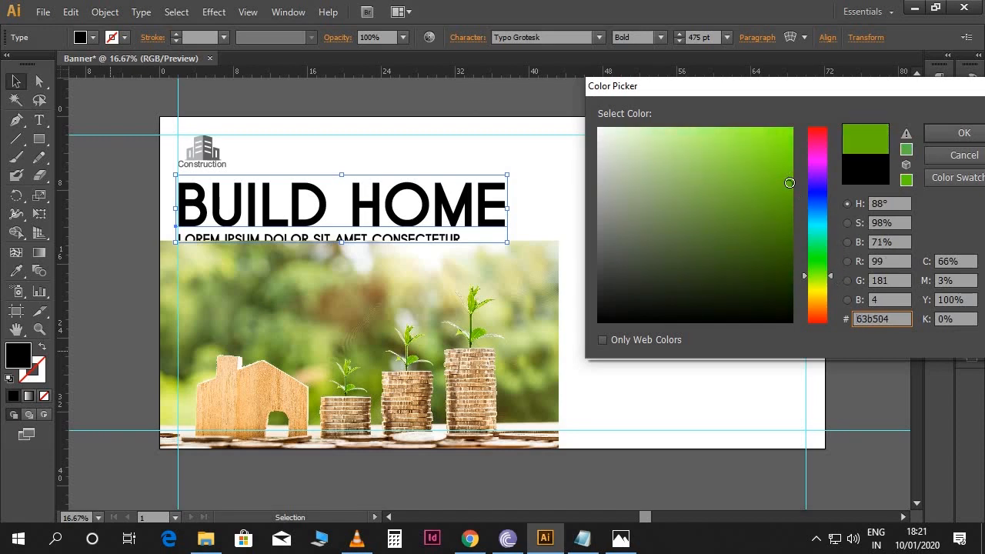
pyautogui.click(934, 133)
# - Shift the money image left past the artboard edge and enlarge it proportionally from its upper-right corner
pyautogui.moveTo(403, 362); pyautogui.dragTo(384, 359)
pyautogui.hotkey('shift', 'Left')
pyautogui.hotkey('shift', 'Left')
pyautogui.hotkey('shift', 'Left')
pyautogui.hotkey('shift', 'Left')
pyautogui.hotkey('shift', 'Left')
pyautogui.moveTo(538, 242); pyautogui.dragTo(552, 233)
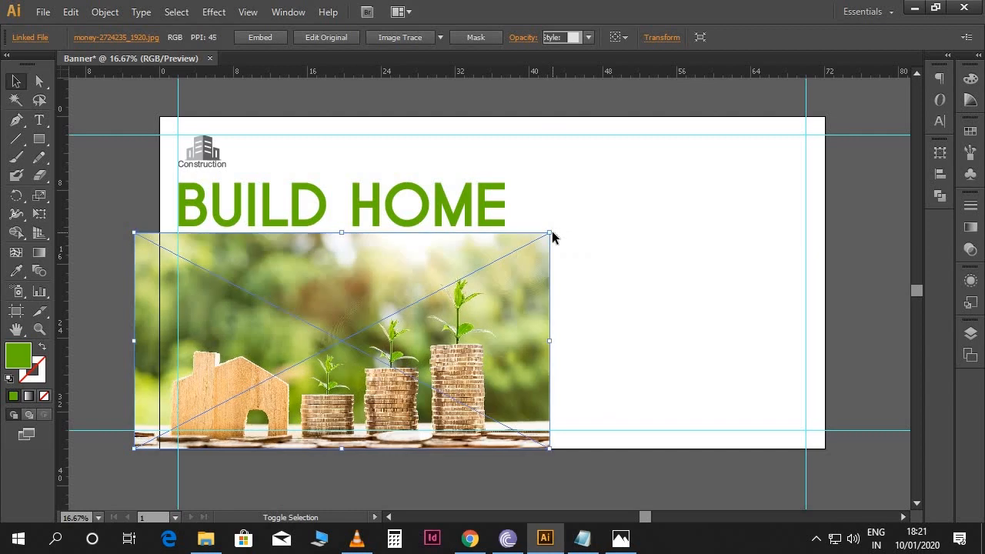
pyautogui.click(561, 331)
# - Draw a rectangle about 42.2 × 20.6 in over the money image, from the artboard's left edge below the tagline to the image's lower-right corner
pyautogui.click(339, 315)
pyautogui.click(40, 139)
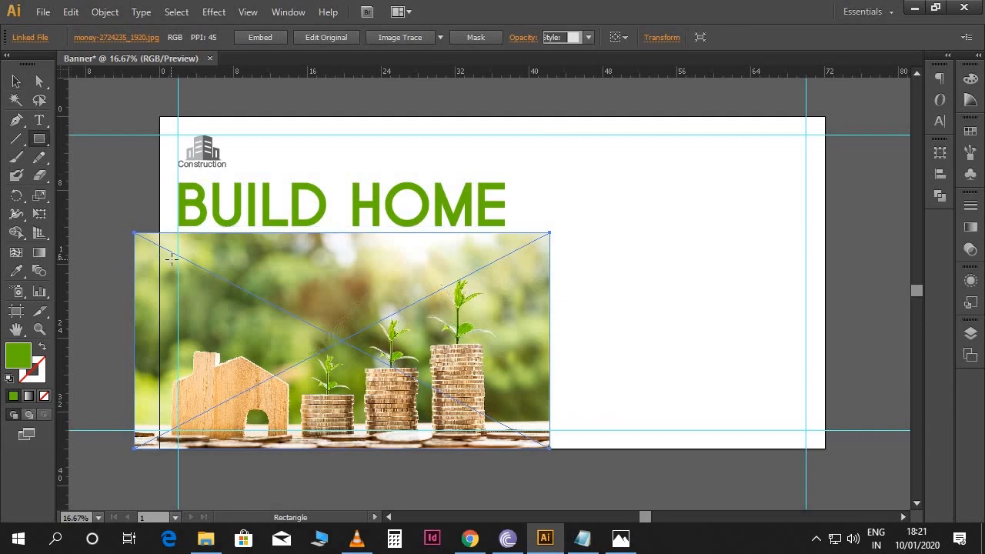
pyautogui.moveTo(160, 259); pyautogui.dragTo(549, 448)
pyautogui.press('v')
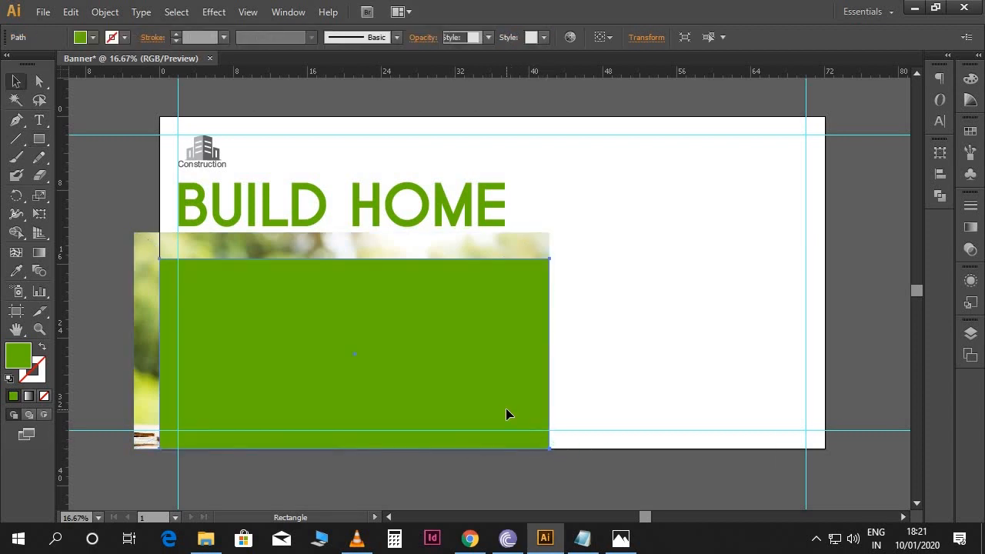
# - Make a clipping mask from the green rectangle and the money image, and deselect the result
pyautogui.keyDown('shift'); pyautogui.click(427, 246); pyautogui.keyUp('shift')
pyautogui.rightClick(428, 246)
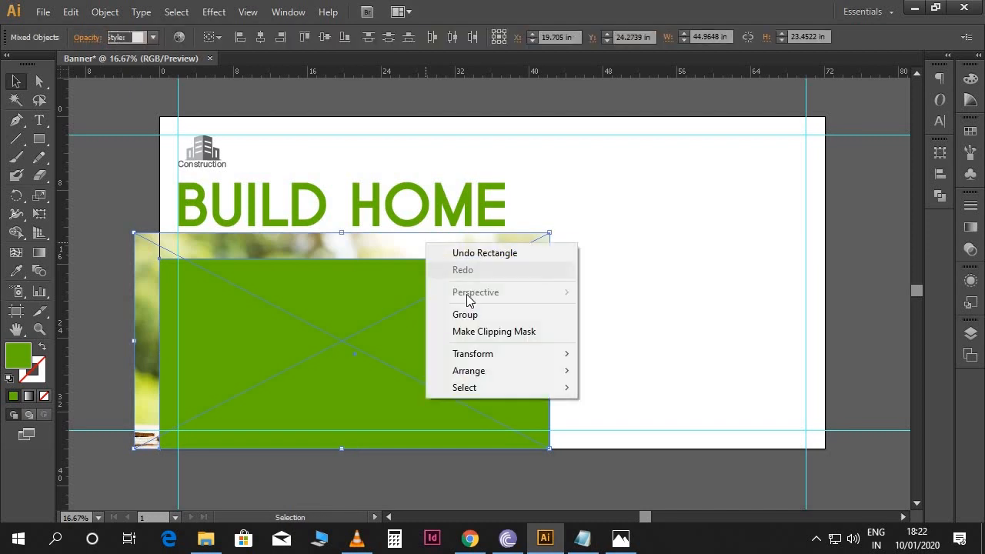
pyautogui.click(483, 333)
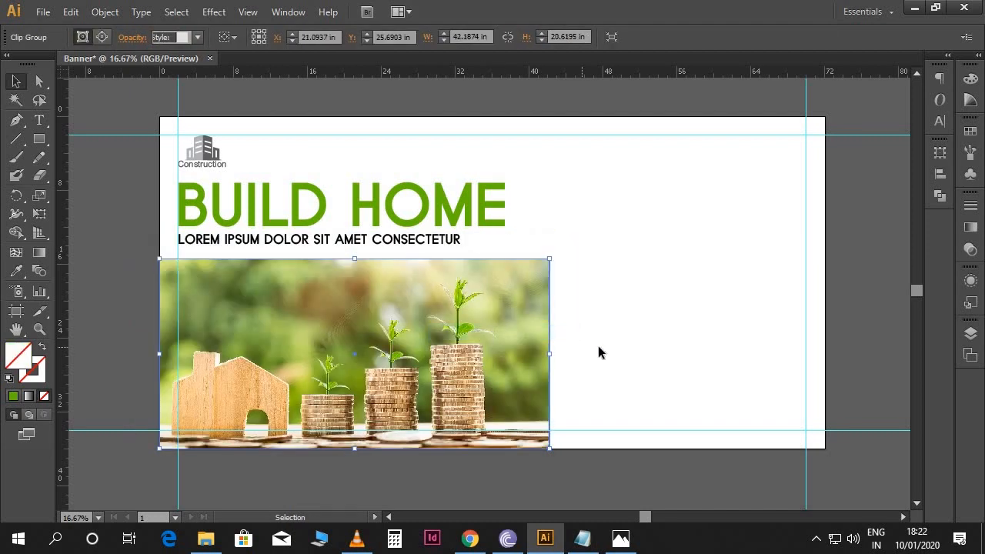
pyautogui.click(598, 352)
pyautogui.click(466, 333)
pyautogui.click(564, 331)
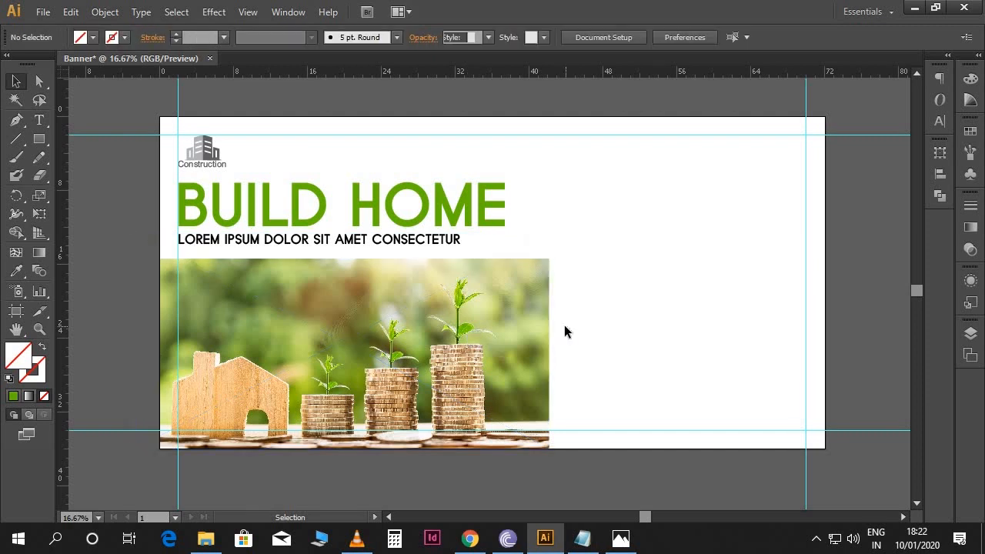
# - Draw a wide, unfilled rectangle across the upper part of the money image, starting at the left guide
pyautogui.moveTo(565, 332); pyautogui.dragTo(589, 327)
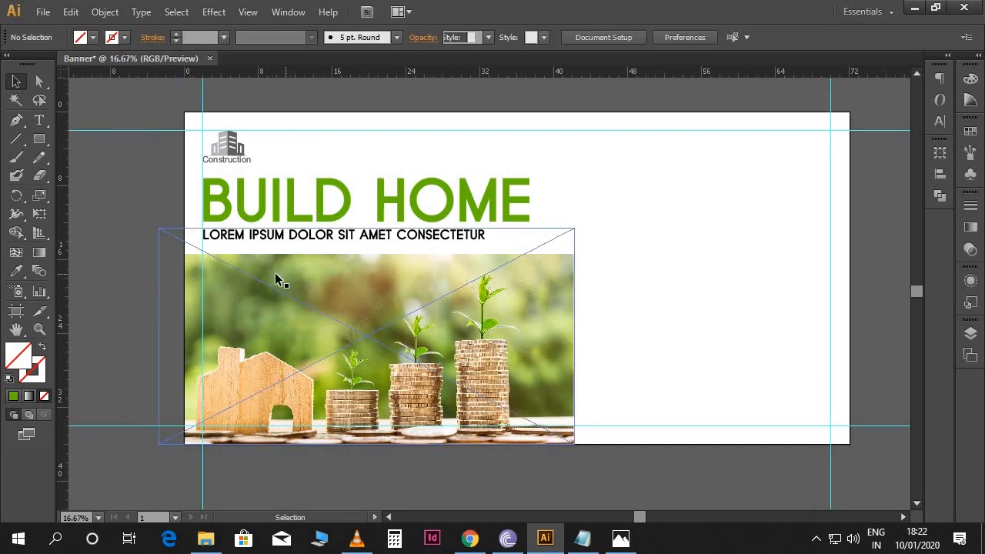
pyautogui.click(39, 139)
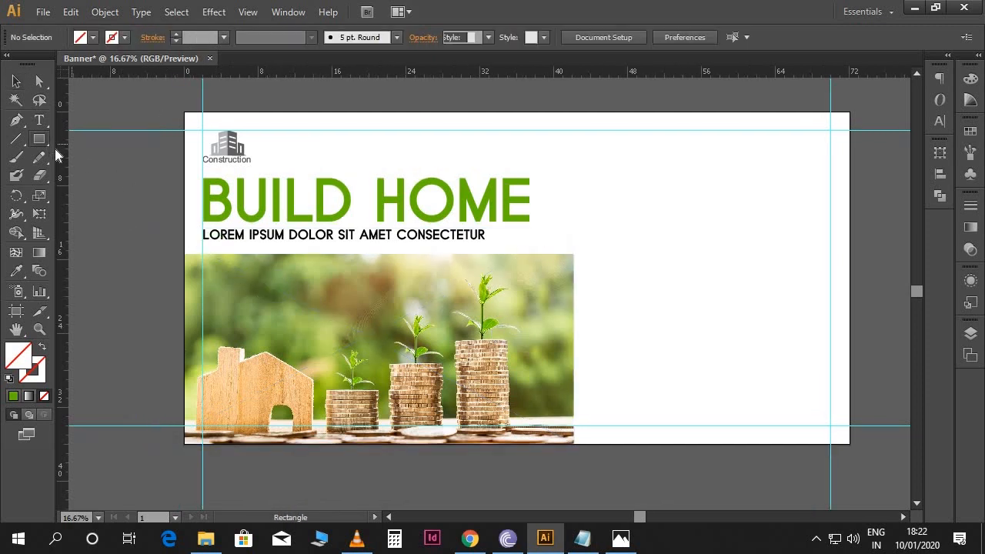
pyautogui.moveTo(202, 263)
pyautogui.mouseDown()
pyautogui.moveTo(296, 301)
pyautogui.moveTo(460, 305)
pyautogui.mouseUp()
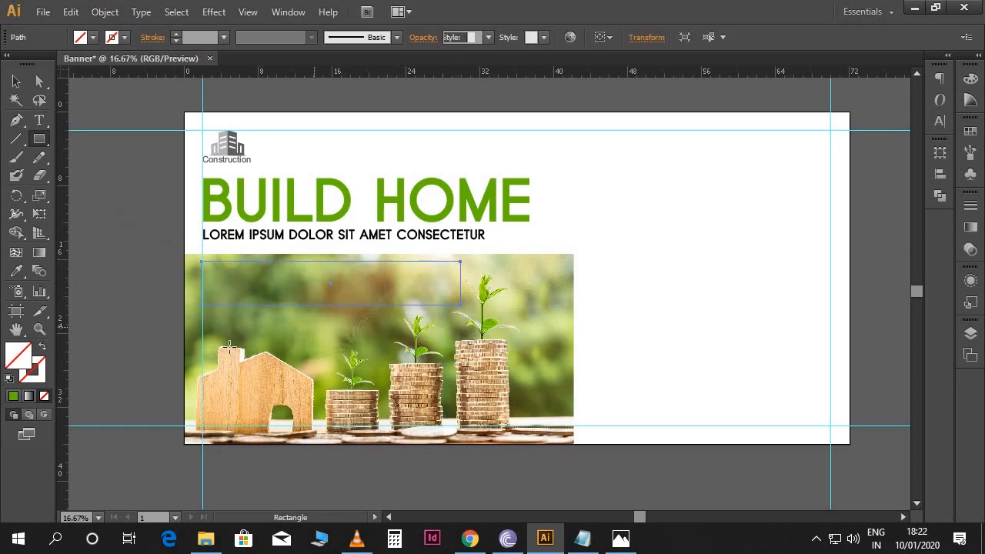
# - Fill the rectangle over the money image with dark grey #3a3a3a
pyautogui.doubleClick(31, 368)
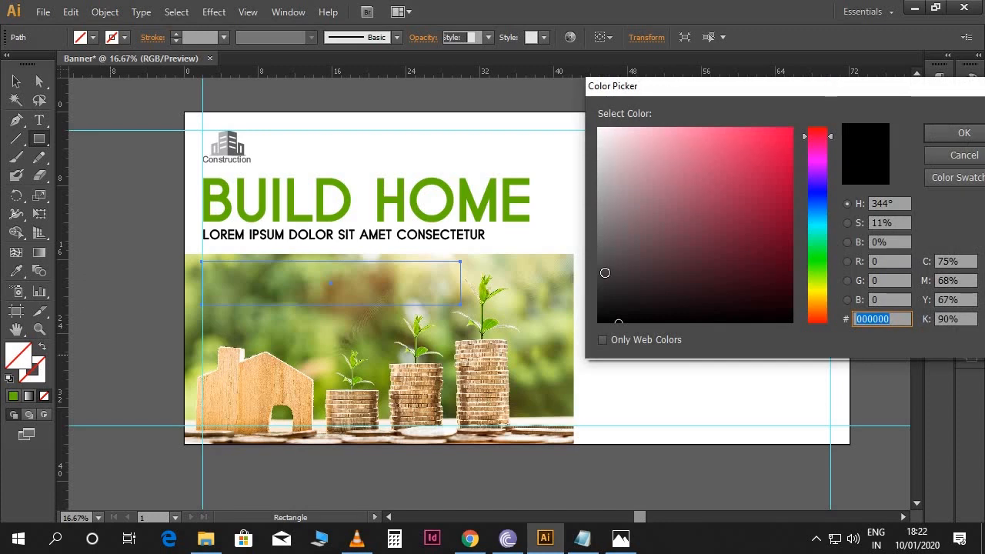
pyautogui.click(594, 283)
pyautogui.moveTo(594, 282); pyautogui.dragTo(593, 278)
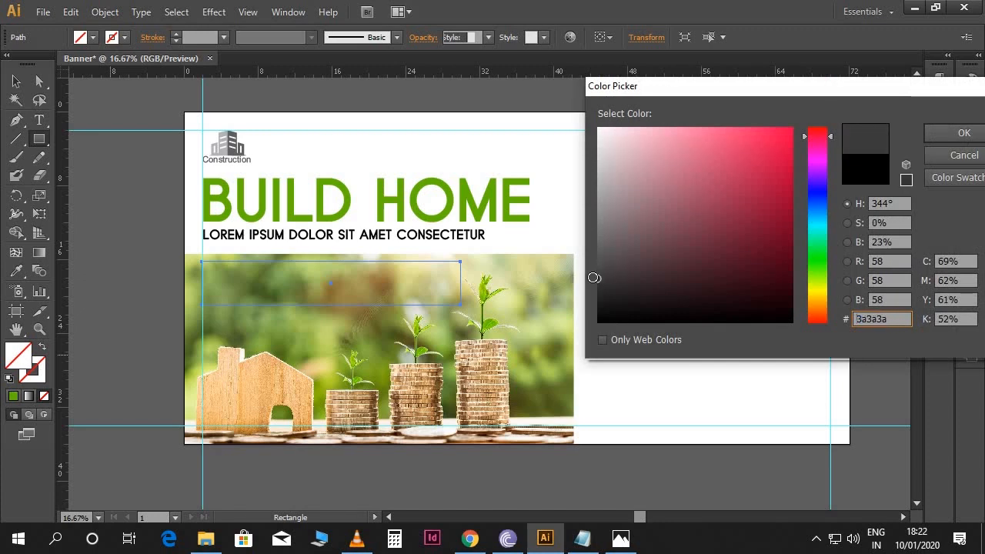
pyautogui.click(955, 134)
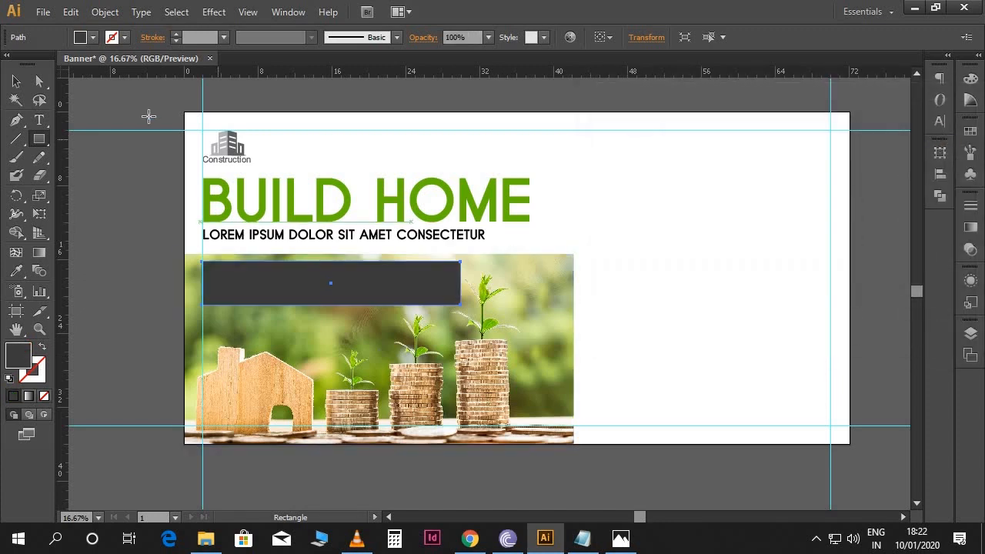
# - Slant the dark grey bar's right end by moving only its lower-right corner point inward to the left
pyautogui.click(16, 81)
pyautogui.click(37, 84)
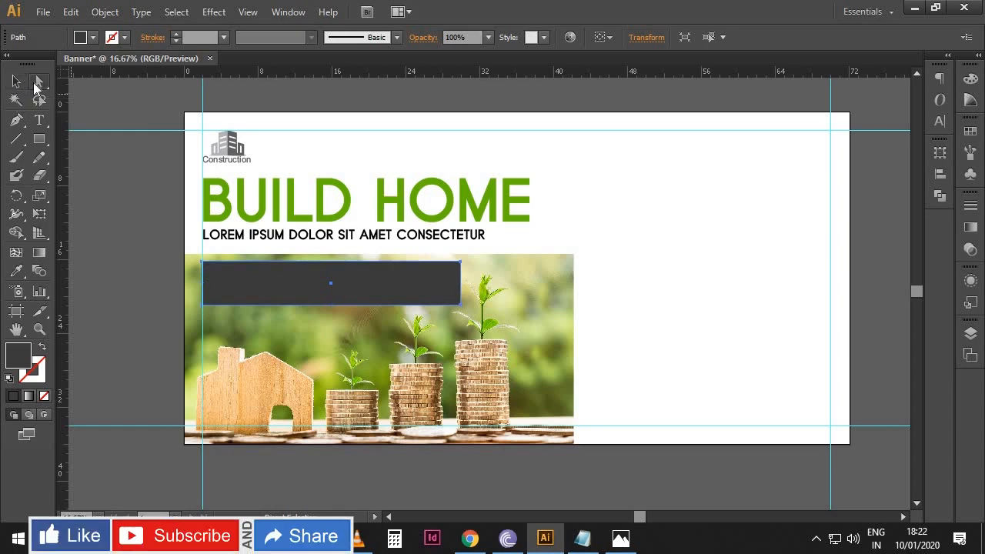
pyautogui.moveTo(460, 308); pyautogui.dragTo(440, 309)
pyautogui.press('v')
# - Lock the money image's clip group within Layer 1
pyautogui.click(459, 326)
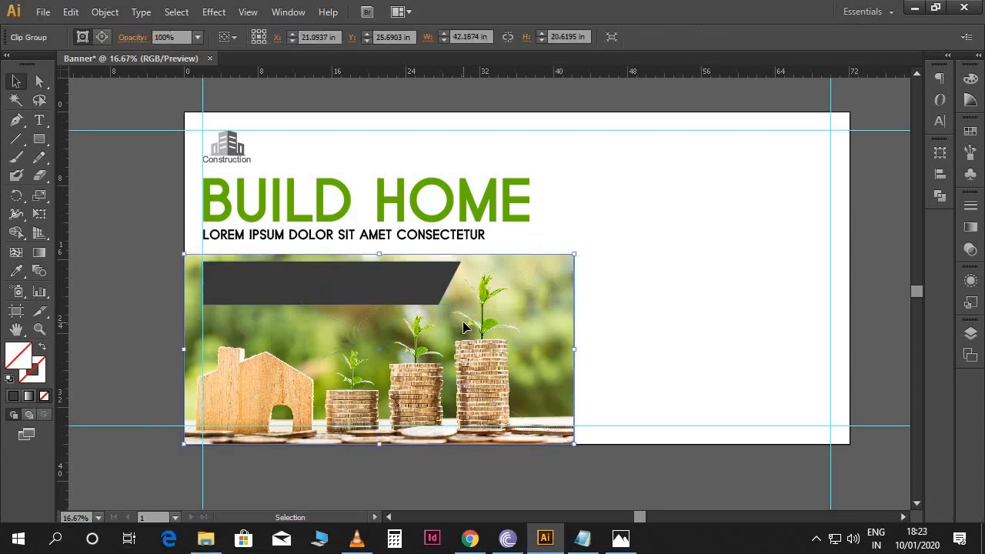
pyautogui.click(971, 334)
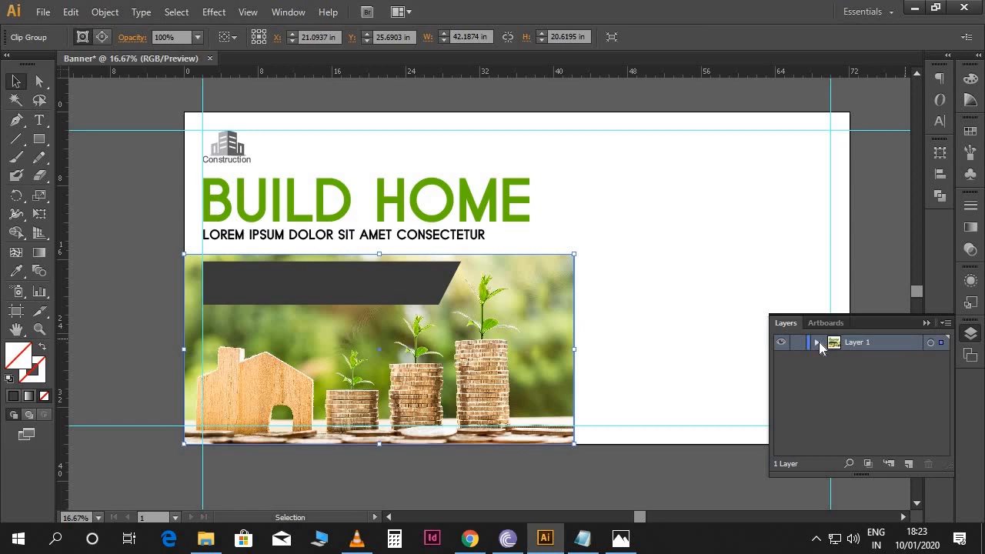
pyautogui.click(816, 342)
pyautogui.click(880, 375)
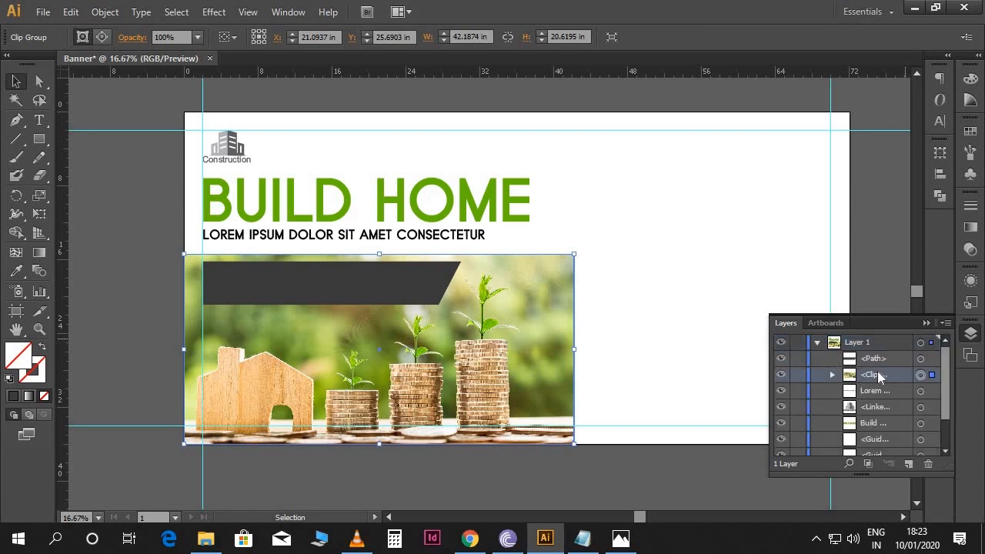
pyautogui.click(798, 374)
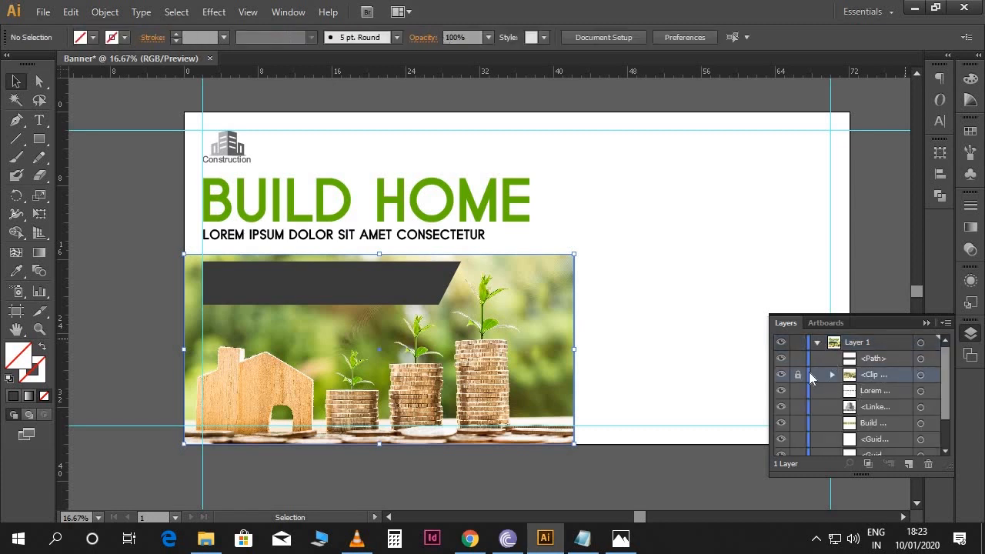
pyautogui.click(928, 323)
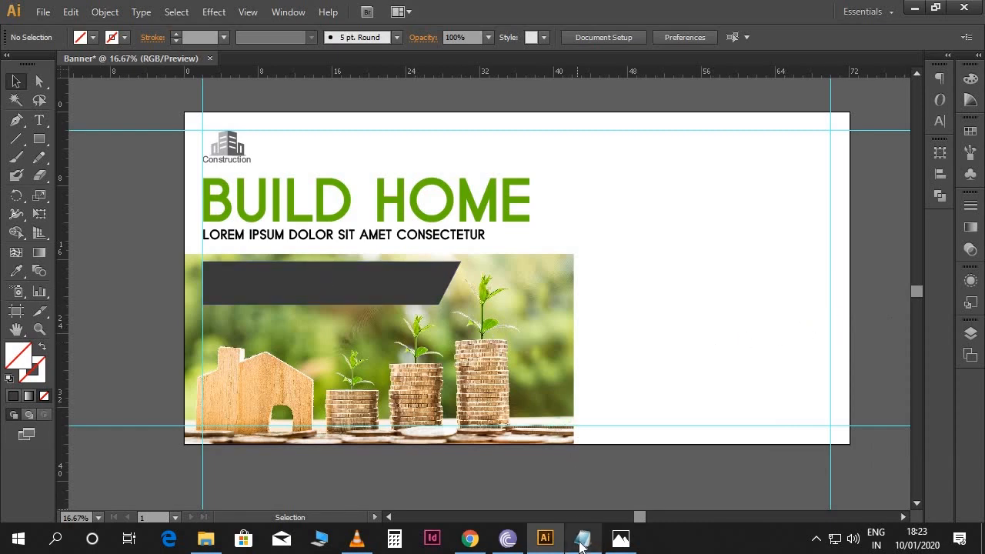
# - Copy the lines "Lorem ipsum dolor / Sit amet consectetur adipiscing elit." from Notepad and paste them into a new text area on the dark grey bar
pyautogui.click(581, 539)
pyautogui.moveTo(368, 191); pyautogui.dragTo(132, 177)
pyautogui.hotkey('ctrl', 'c')
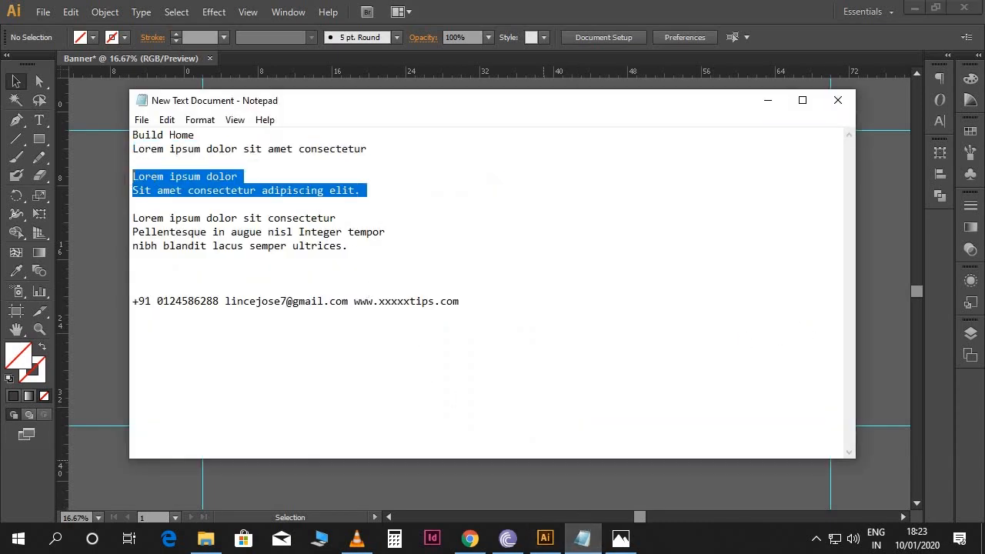
pyautogui.click(105, 184)
pyautogui.press('t')
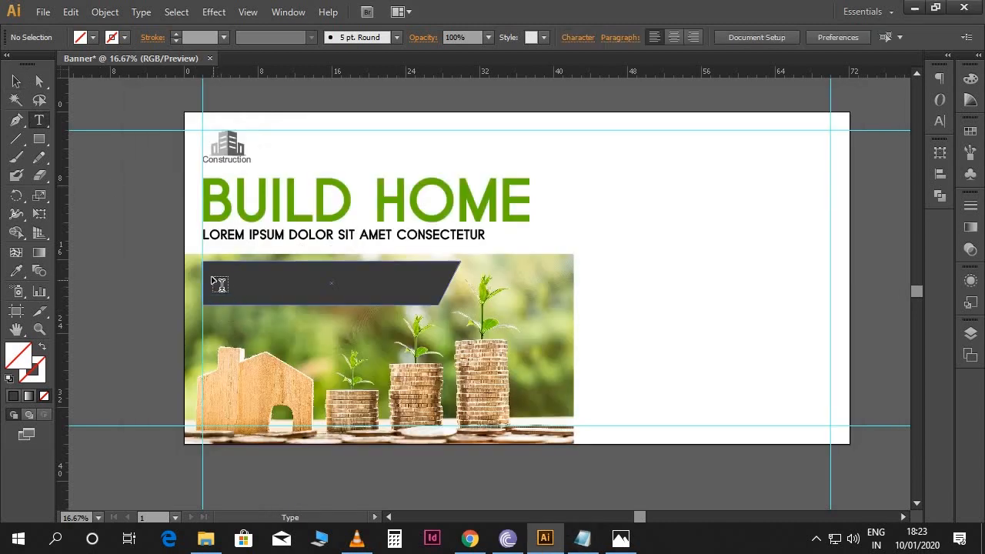
pyautogui.moveTo(217, 277); pyautogui.dragTo(441, 312)
pyautogui.hotkey('ctrl', 'v')
# - Colour all the text on the dark grey bar white
pyautogui.hotkey('ctrl', 'a')
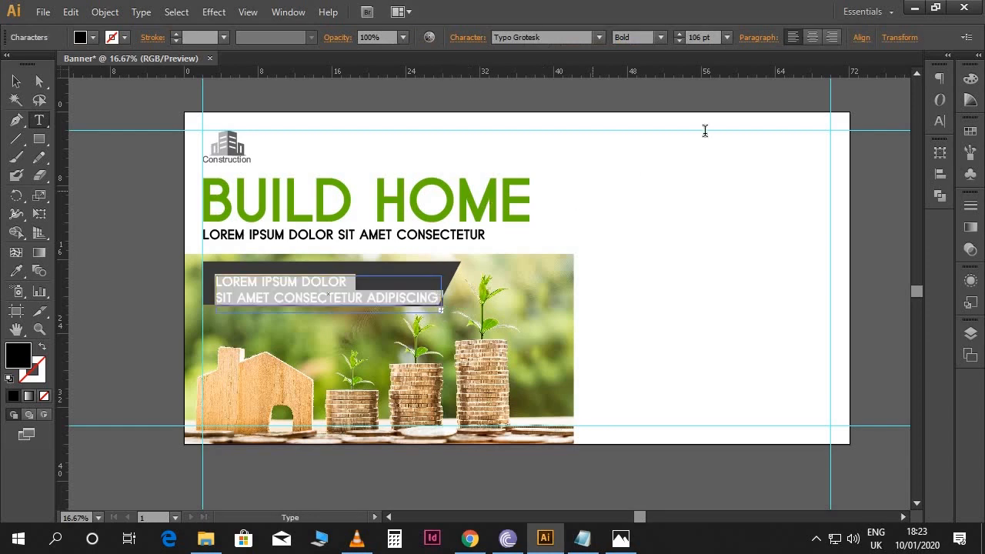
pyautogui.click(970, 78)
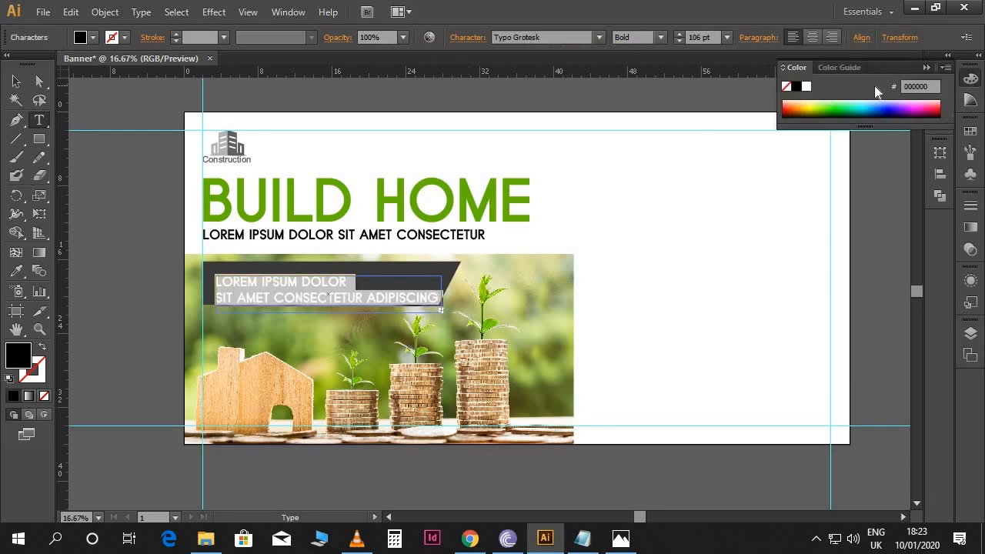
pyautogui.click(806, 86)
pyautogui.click(358, 294)
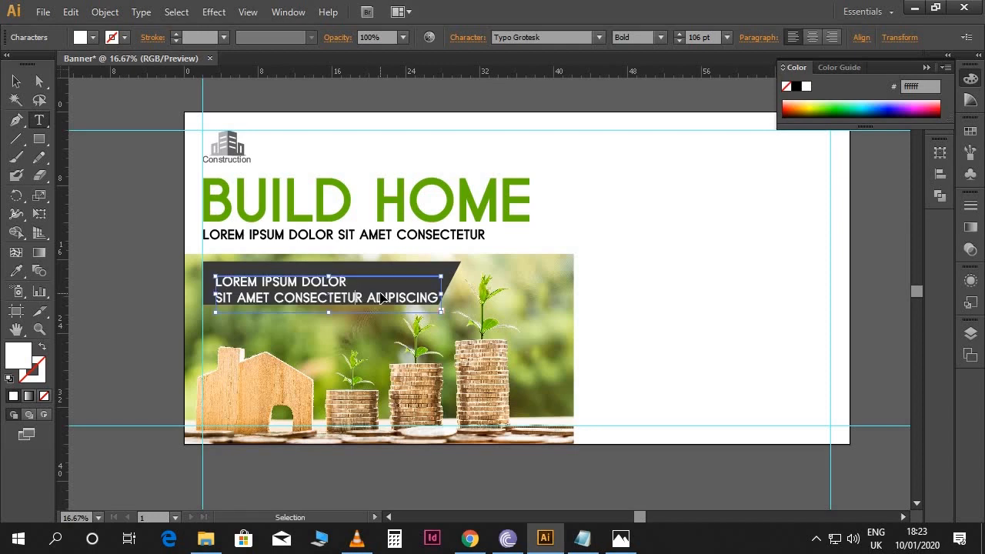
# - Set the bar text's font to Roboto Bold Italic
pyautogui.hotkey('ctrl', 'a')
pyautogui.click(507, 38)
pyautogui.write('r')
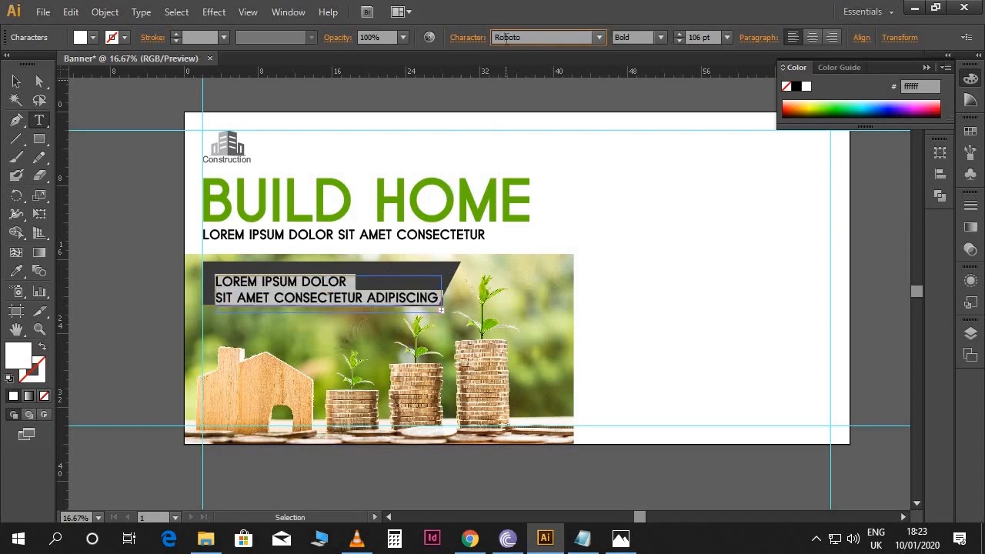
pyautogui.press('Return')
pyautogui.click(659, 37)
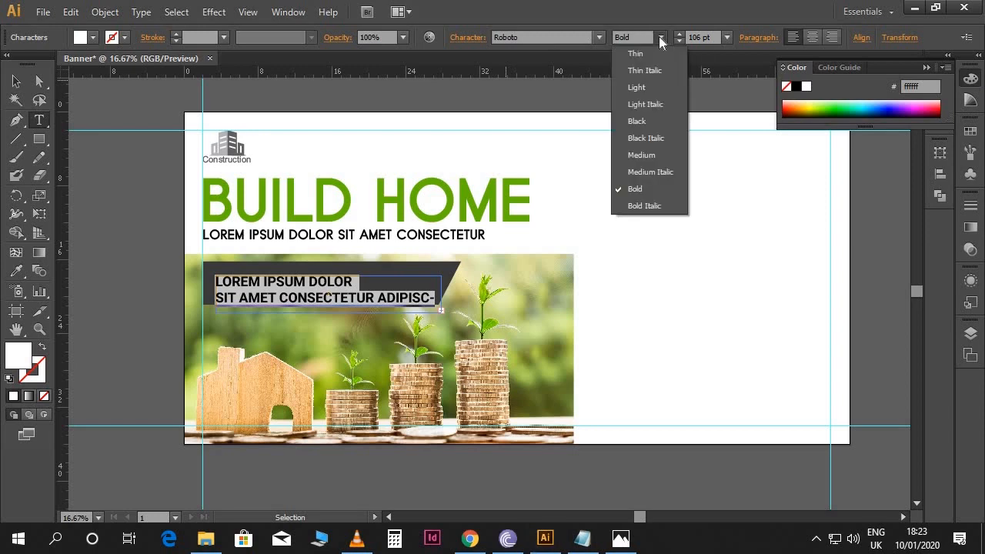
pyautogui.click(646, 206)
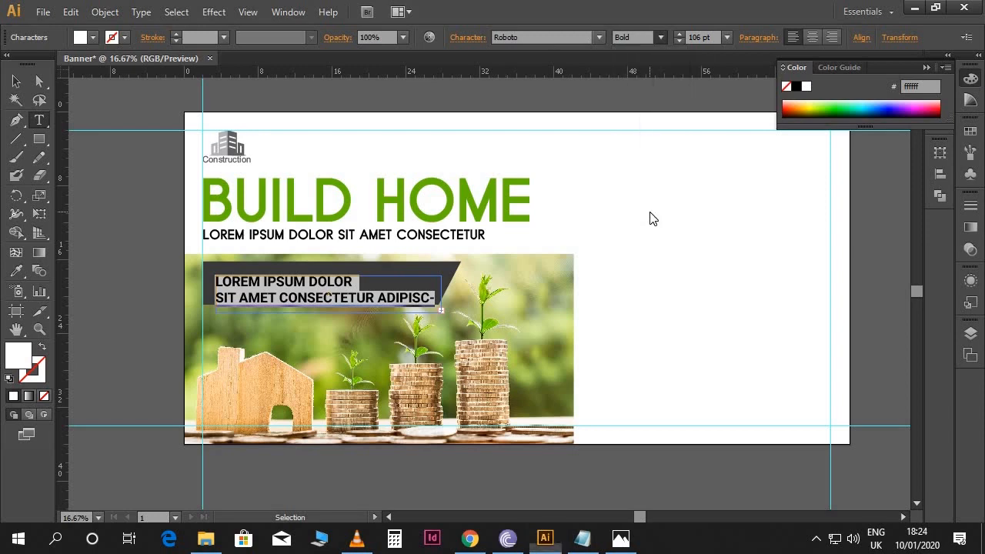
pyautogui.click(928, 67)
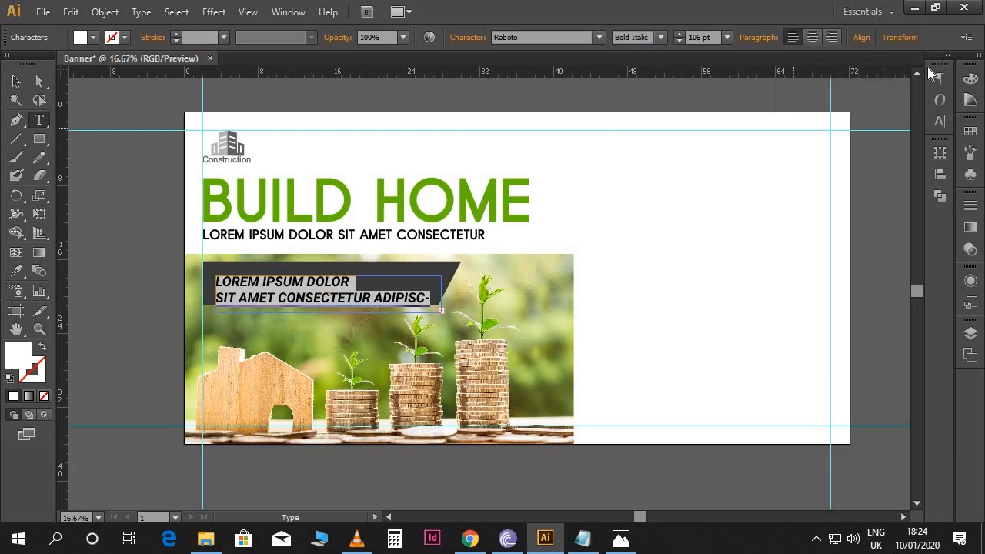
# - Turn off All Caps for the text on the dark grey bar
pyautogui.click(939, 121)
pyautogui.click(915, 68)
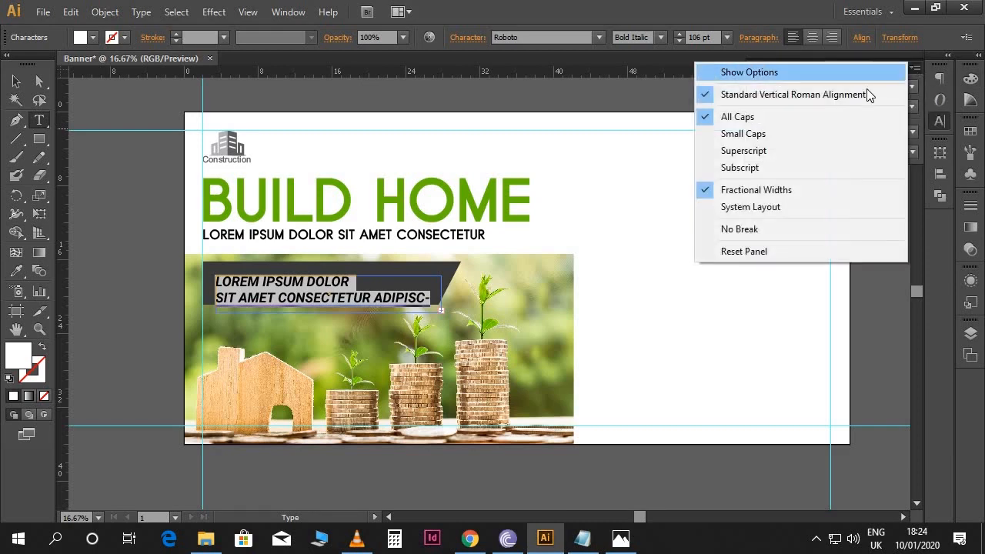
pyautogui.click(796, 117)
pyautogui.click(896, 67)
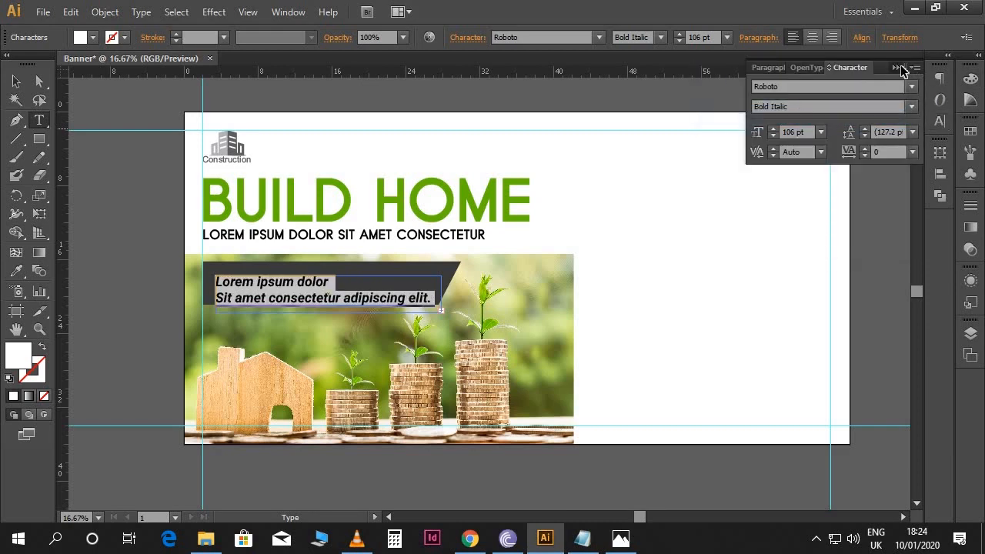
# - Set the bar text's first line, "Lorem ipsum dolor", to 118 pt
pyautogui.click(350, 280)
pyautogui.moveTo(325, 283); pyautogui.dragTo(221, 280)
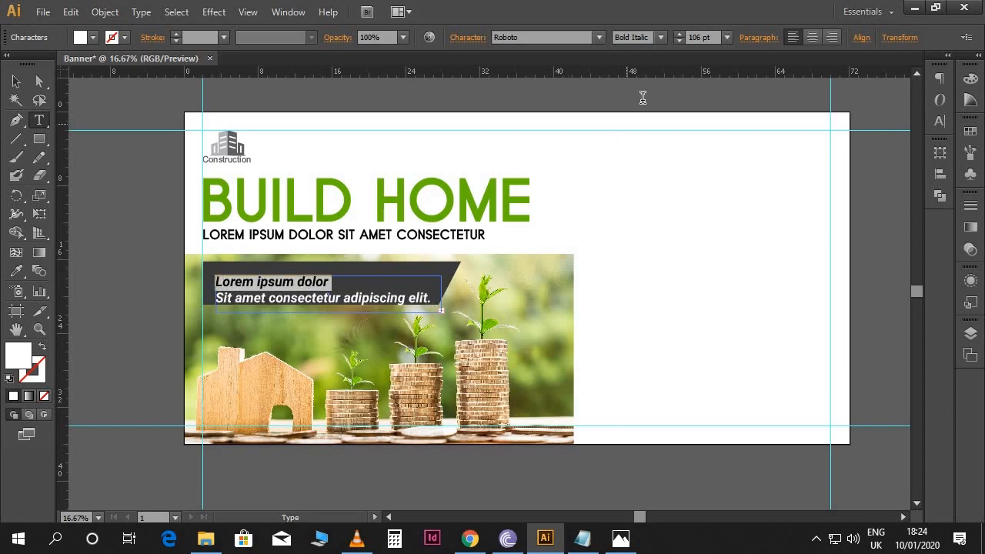
pyautogui.click(718, 36)
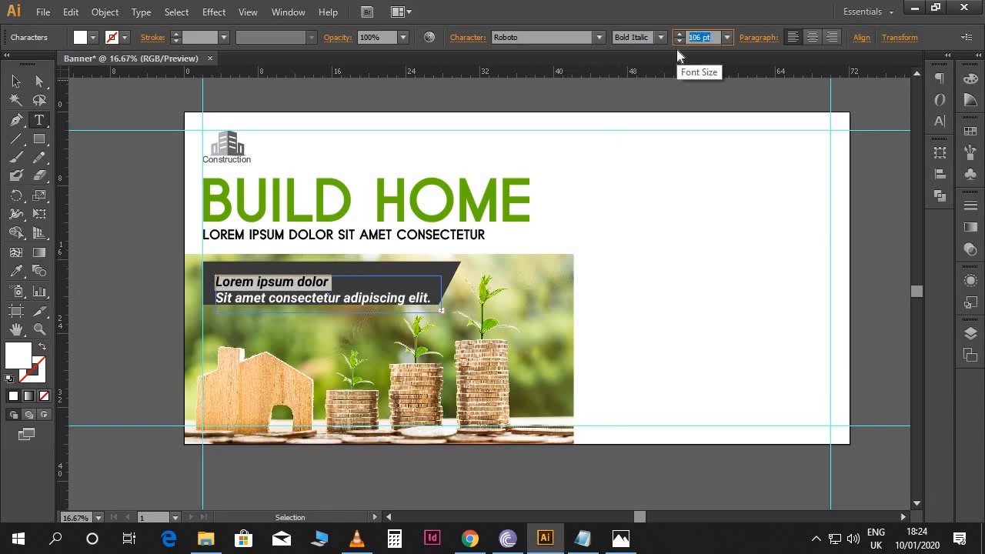
pyautogui.write('118')
pyautogui.press('Return')
pyautogui.click(264, 301)
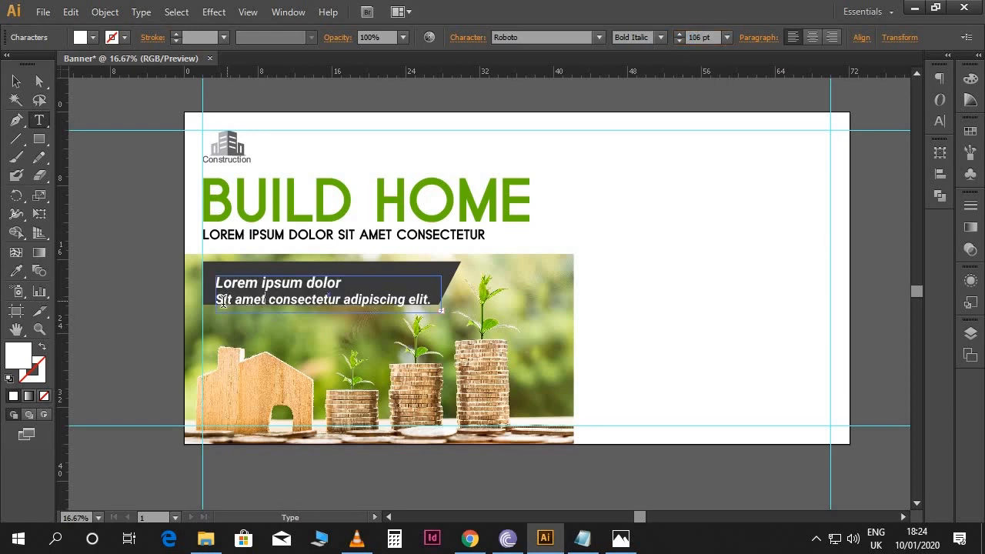
# - Set the bar text's second line, "Sit amet consectetur adipiscing elit.", to 100 pt
pyautogui.tripleClick(334, 314)
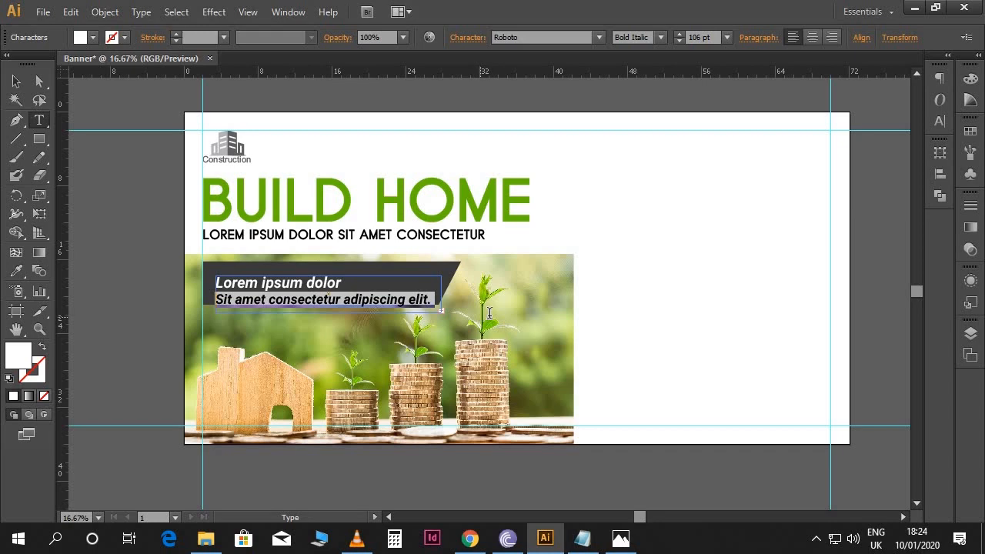
pyautogui.click(701, 37)
pyautogui.write('100')
pyautogui.press('Return')
# - Nudge the text block up and left until it sits inside the dark grey bar, and deselect it
pyautogui.click(16, 80)
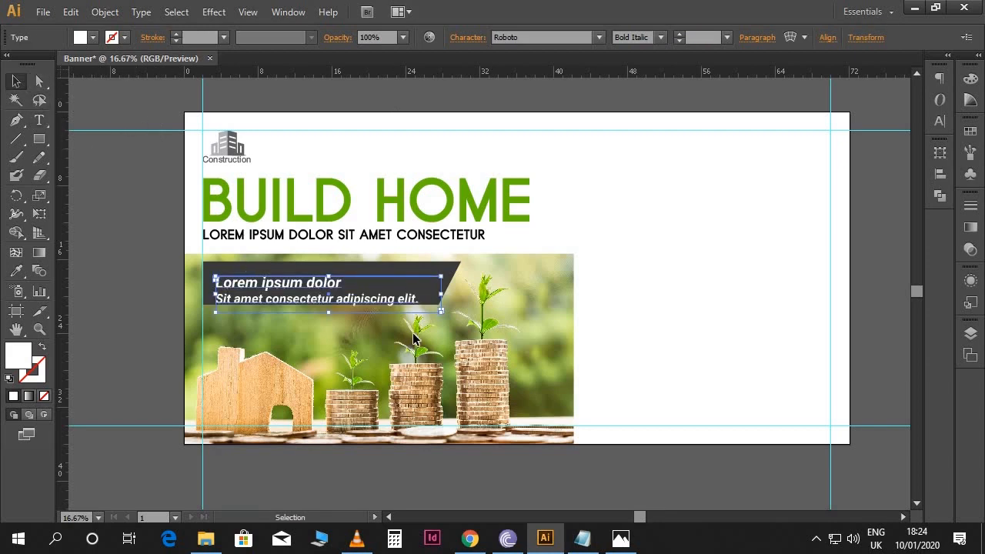
pyautogui.hotkey('shift', 'Up')
pyautogui.hotkey('shift', 'Up')
pyautogui.hotkey('shift', 'Up')
pyautogui.hotkey('shift', 'Up')
pyautogui.hotkey('shift', 'Left')
pyautogui.hotkey('shift', 'Up')
pyautogui.hotkey('shift', 'Up')
pyautogui.hotkey('shift', 'Left')
pyautogui.hotkey('shift', 'Left')
pyautogui.hotkey('shift', 'Left')
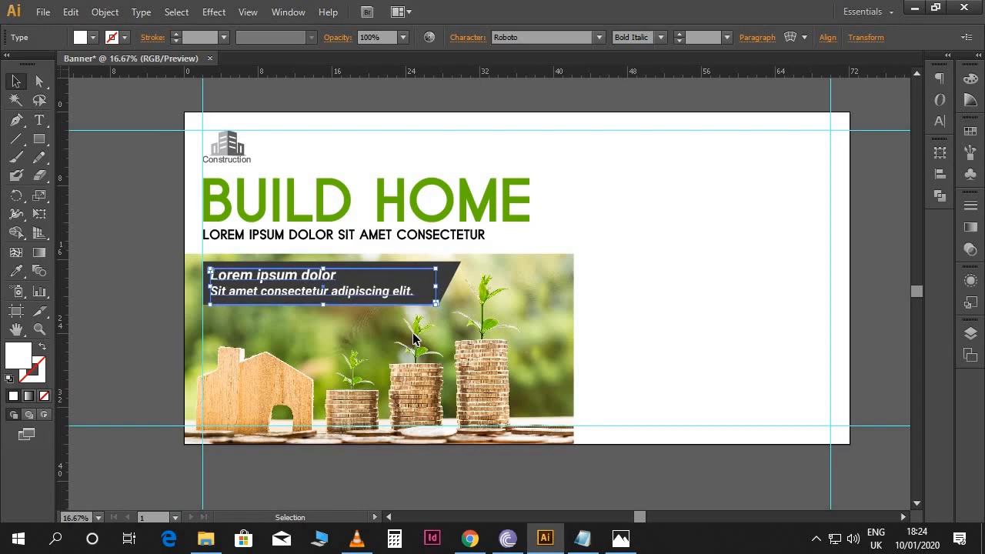
pyautogui.click(718, 261)
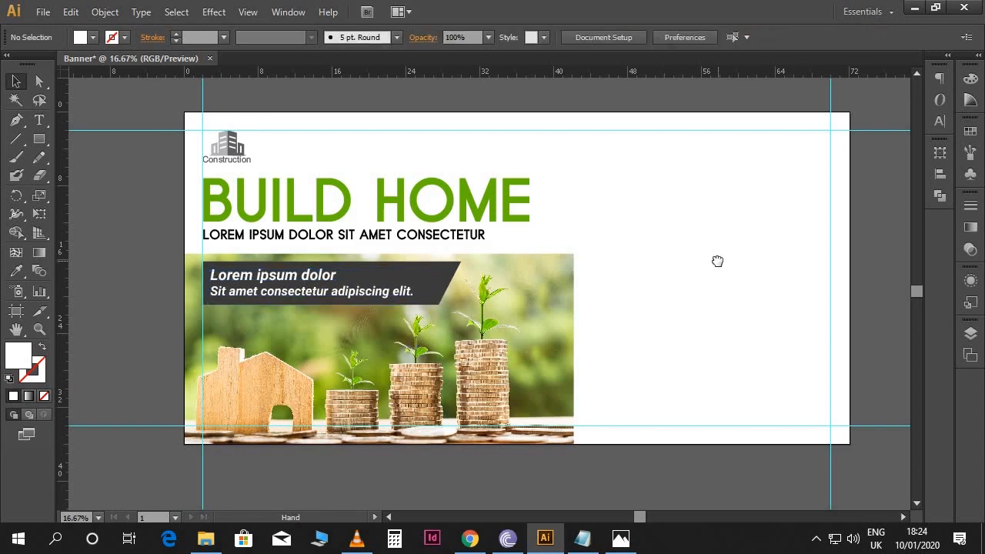
# - Change the font of the tagline below BUILD HOME to Roboto and deselect it
pyautogui.hscroll(1, 693, 224)
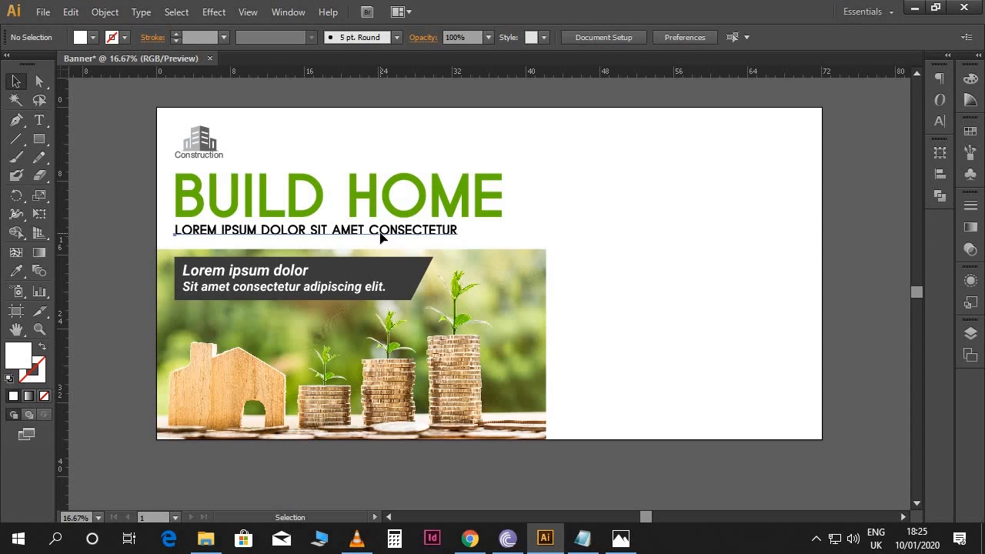
pyautogui.click(378, 231)
pyautogui.click(512, 37)
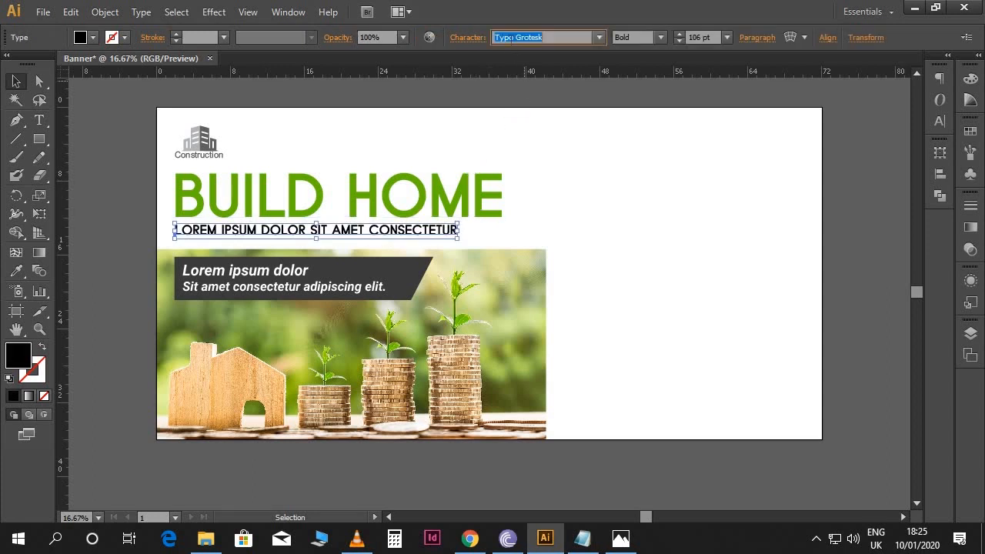
pyautogui.write('Roboto')
pyautogui.press('Return')
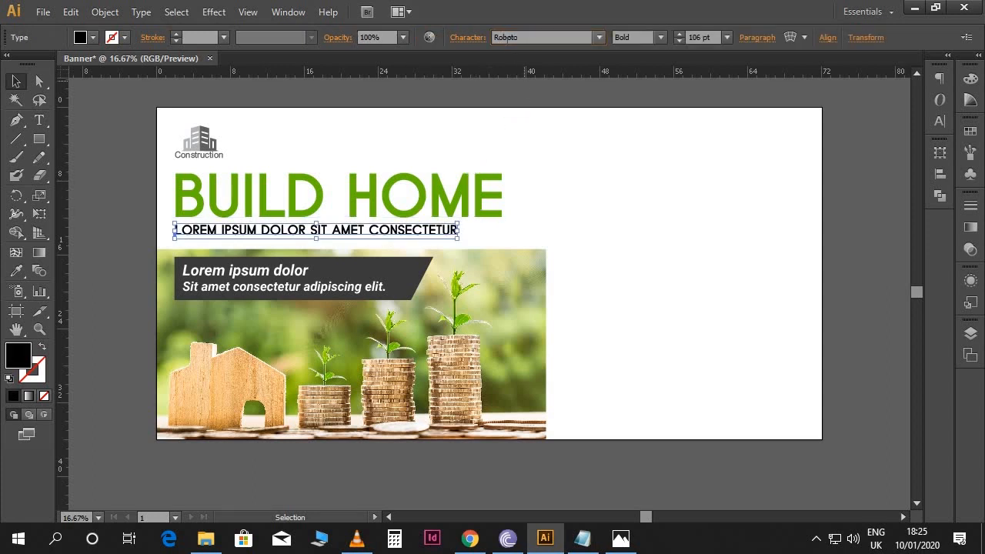
pyautogui.click(636, 219)
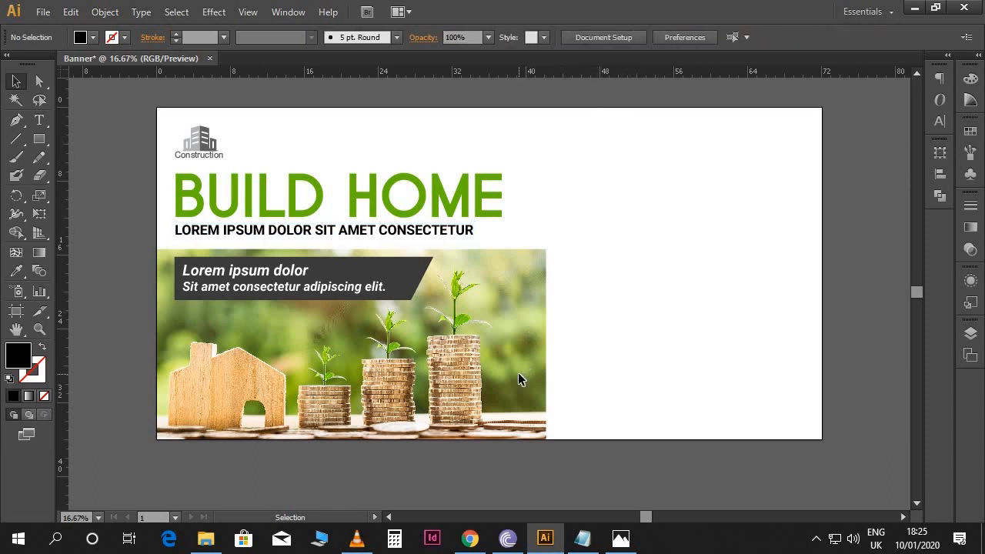
# - Draw a full-height black rectangle over the artboard's right part and move its lower-left corner left to about X 35 in
pyautogui.click(40, 138)
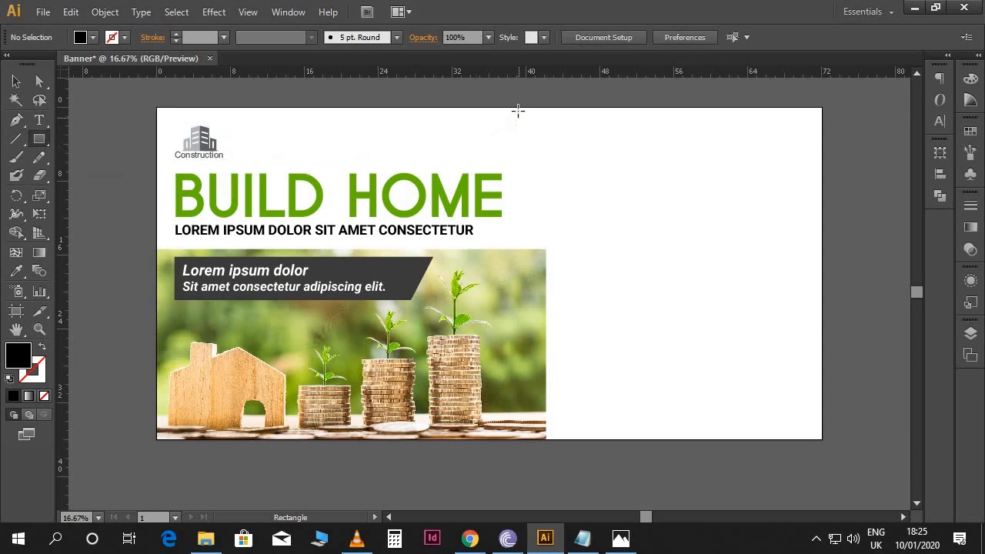
pyautogui.moveTo(514, 107); pyautogui.dragTo(821, 439)
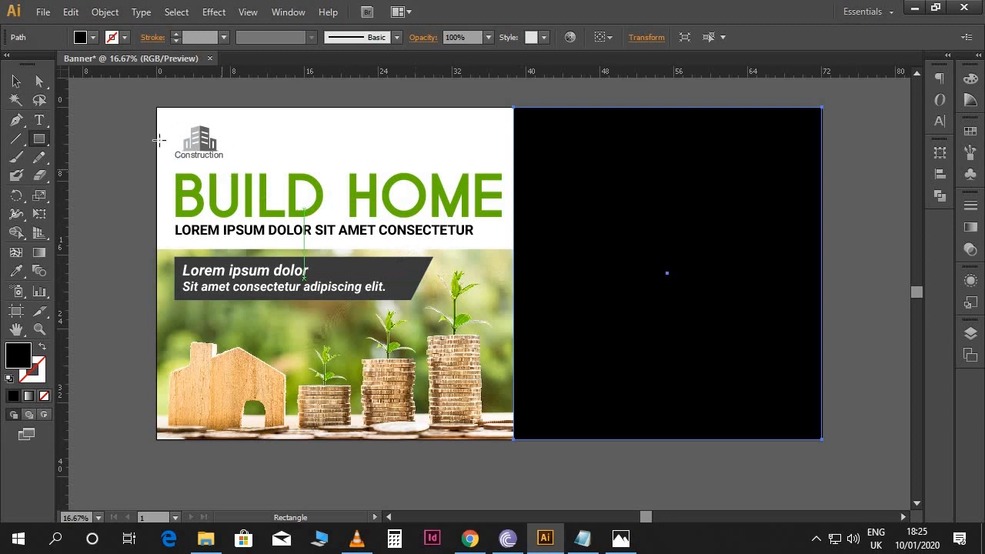
pyautogui.click(40, 83)
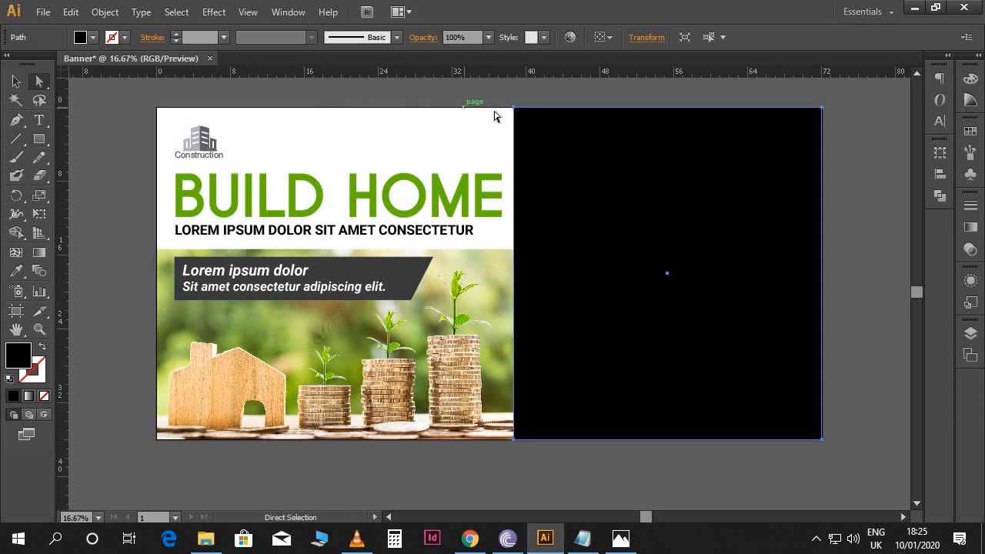
pyautogui.moveTo(515, 440); pyautogui.dragTo(479, 440)
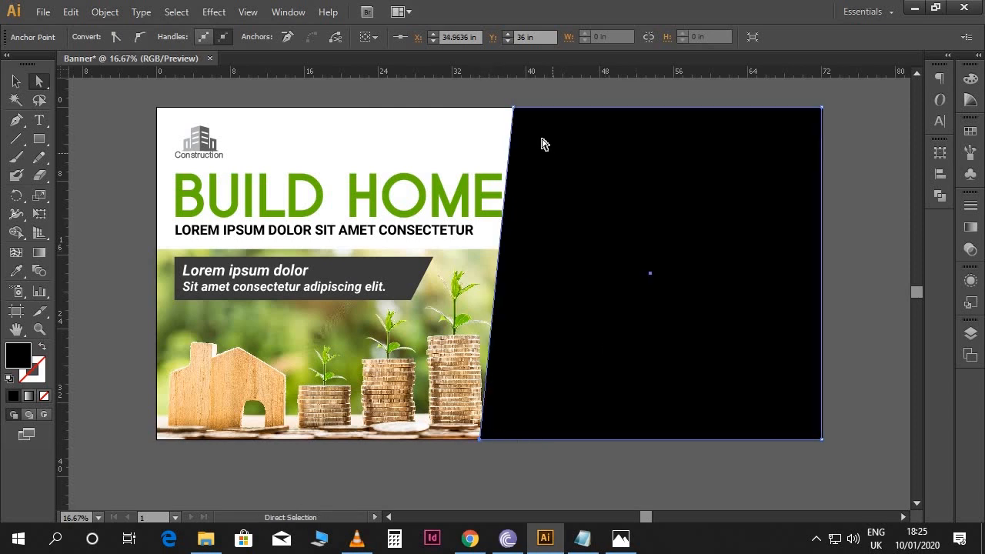
# - Move the black shape's upper-left corner to about X 40.7 in and its lower-left corner to about X 34.2 in, and deselect it
pyautogui.moveTo(516, 110); pyautogui.dragTo(536, 110)
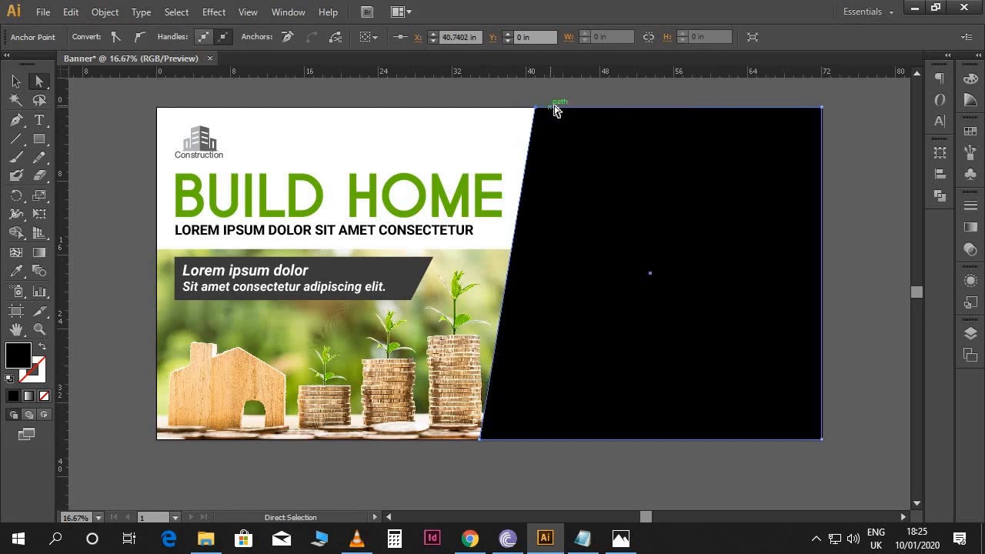
pyautogui.press('Left')
pyautogui.moveTo(484, 440); pyautogui.dragTo(480, 441)
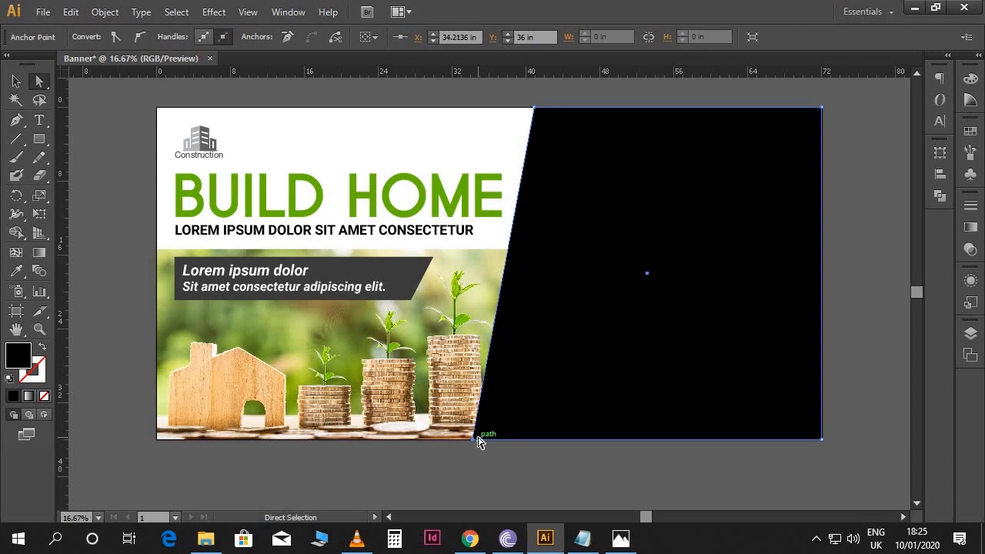
pyautogui.press('v')
pyautogui.click(501, 460)
pyautogui.moveTo(633, 385); pyautogui.dragTo(630, 377)
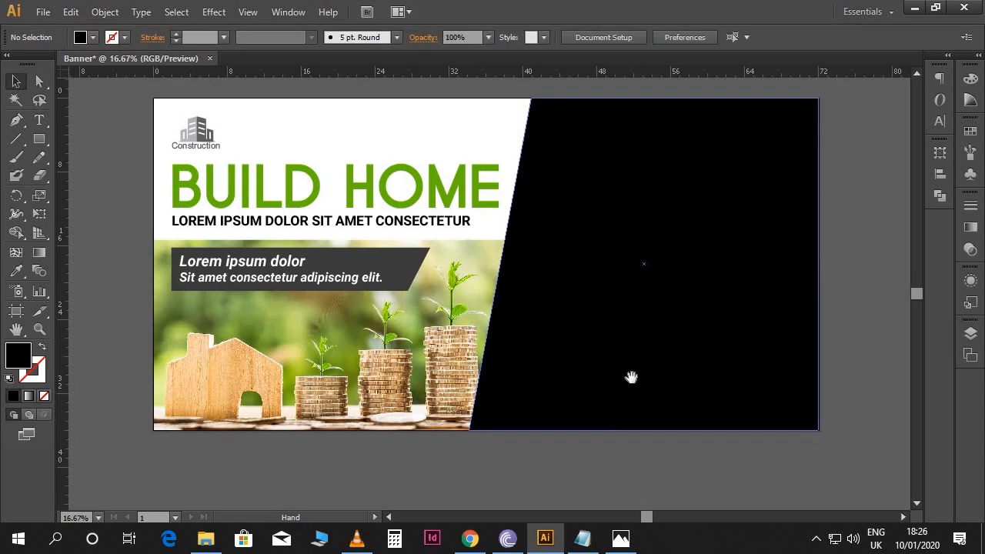
# - Shift the dark grey bar's upper-right corner left to about X 29 in to make its slant steeper, and deselect it
pyautogui.click(414, 275)
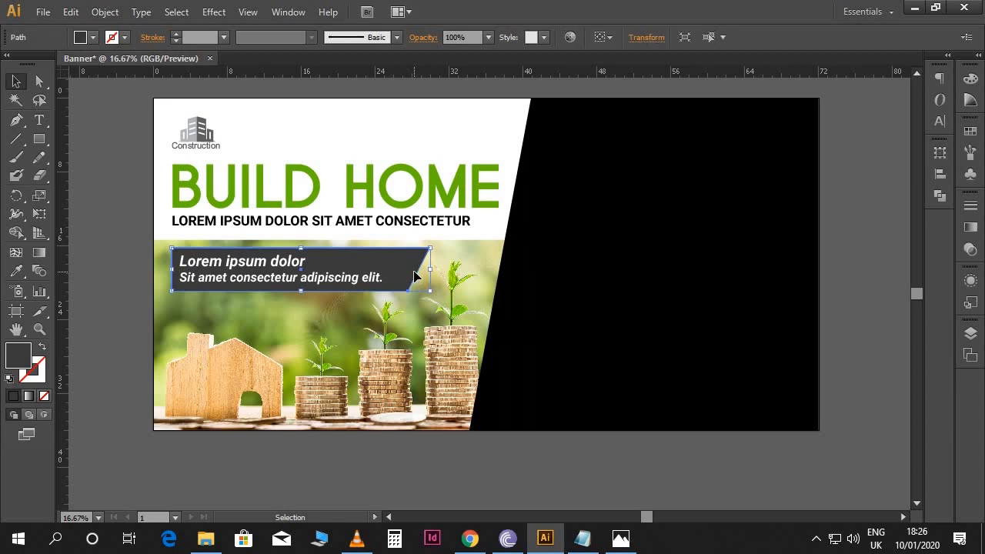
pyautogui.click(39, 81)
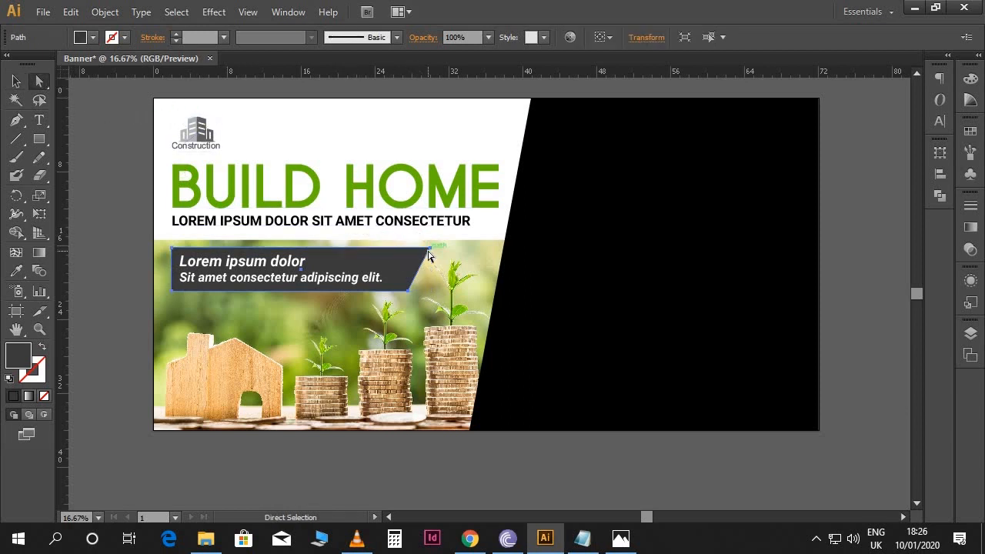
pyautogui.click(429, 255)
pyautogui.hotkey('shift', 'Left')
pyautogui.hotkey('shift', 'Left')
pyautogui.hotkey('shift', 'Left')
pyautogui.hotkey('shift', 'Left')
pyautogui.hotkey('shift', 'Left')
pyautogui.hotkey('shift', 'Left')
pyautogui.hotkey('shift', 'Left')
pyautogui.press('v')
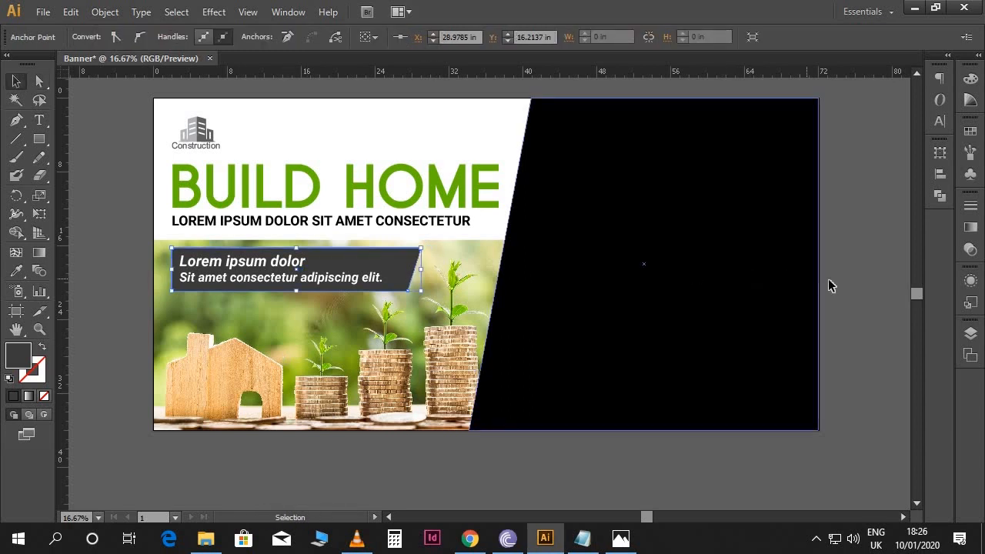
pyautogui.click(825, 279)
pyautogui.moveTo(825, 279); pyautogui.dragTo(806, 277)
# - Fill the black slanted shape with the green sampled from the BUILD HOME title and deselect it
pyautogui.click(652, 228)
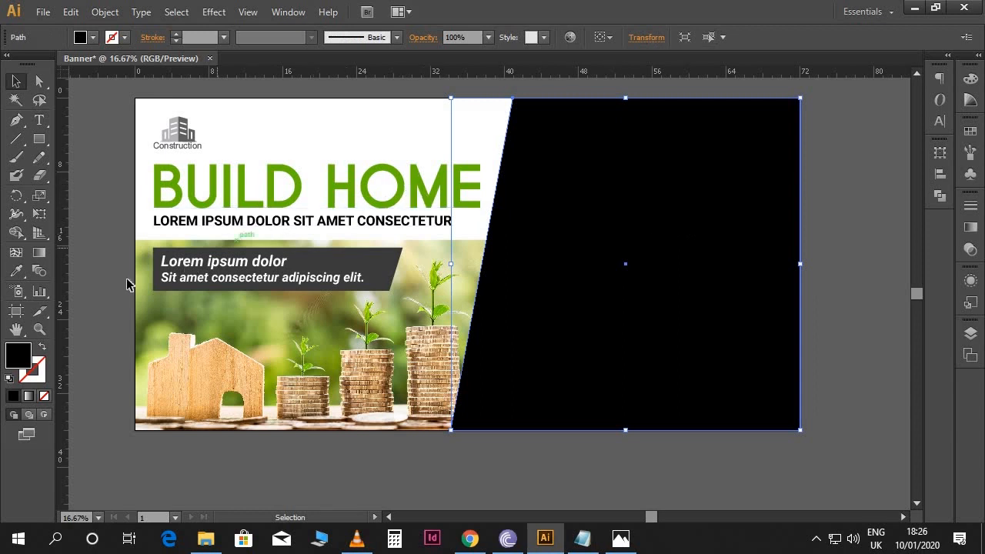
pyautogui.click(17, 270)
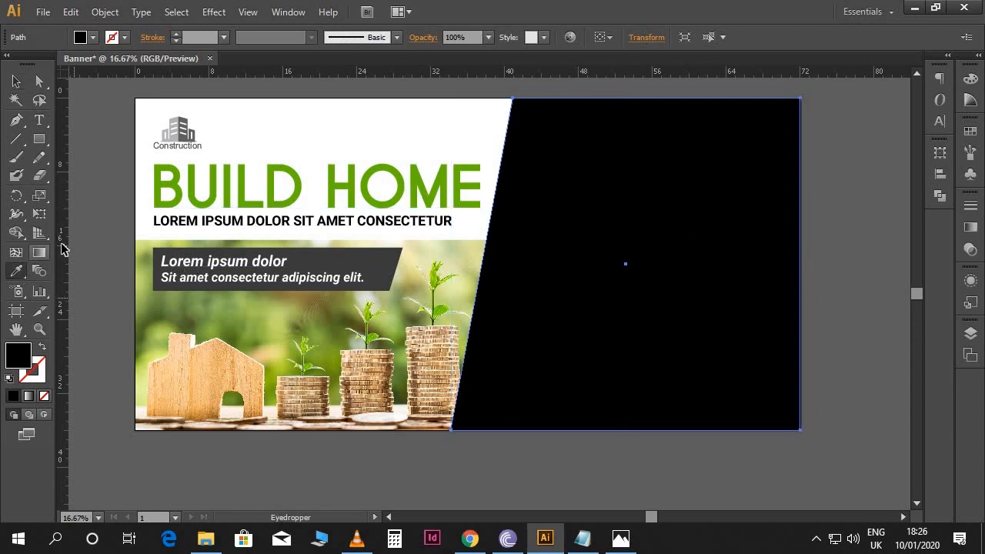
pyautogui.click(217, 175)
pyautogui.press('v')
pyautogui.click(846, 222)
pyautogui.moveTo(798, 219); pyautogui.dragTo(782, 227)
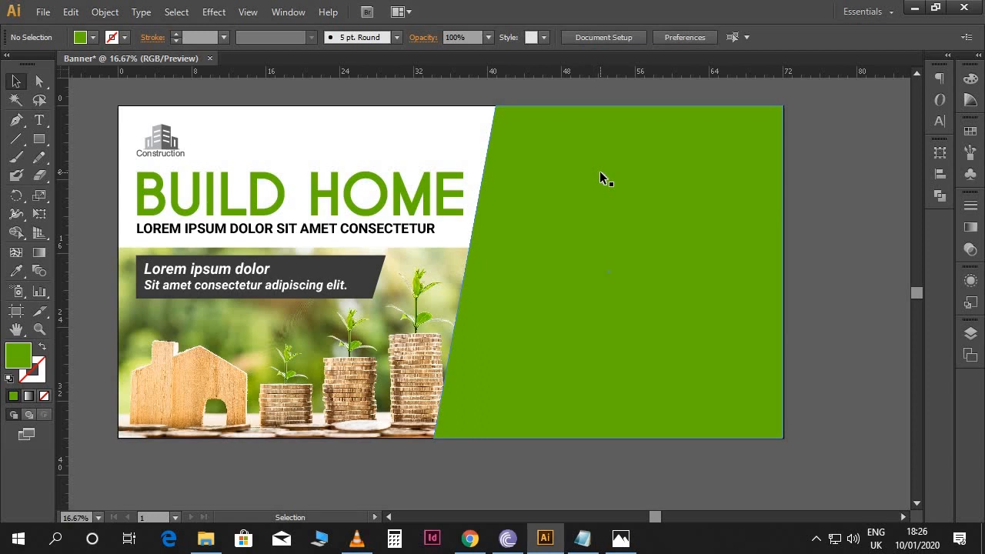
# - Draw a circle about 8.7 in wide in the upper-left area of the green shape and fill it with black (000000)
pyautogui.moveTo(45, 142); pyautogui.dragTo(92, 176)
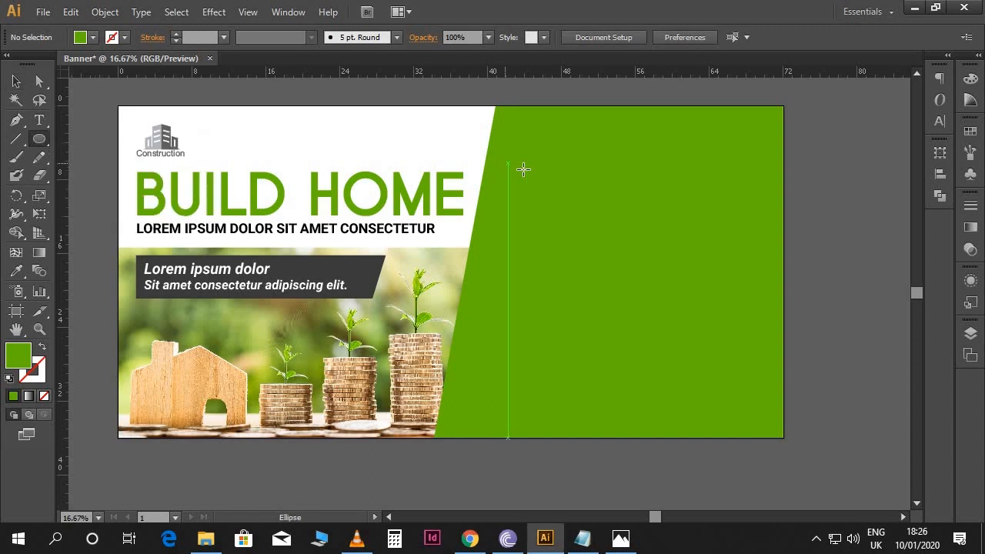
pyautogui.moveTo(510, 159); pyautogui.dragTo(591, 235)
pyautogui.press('v')
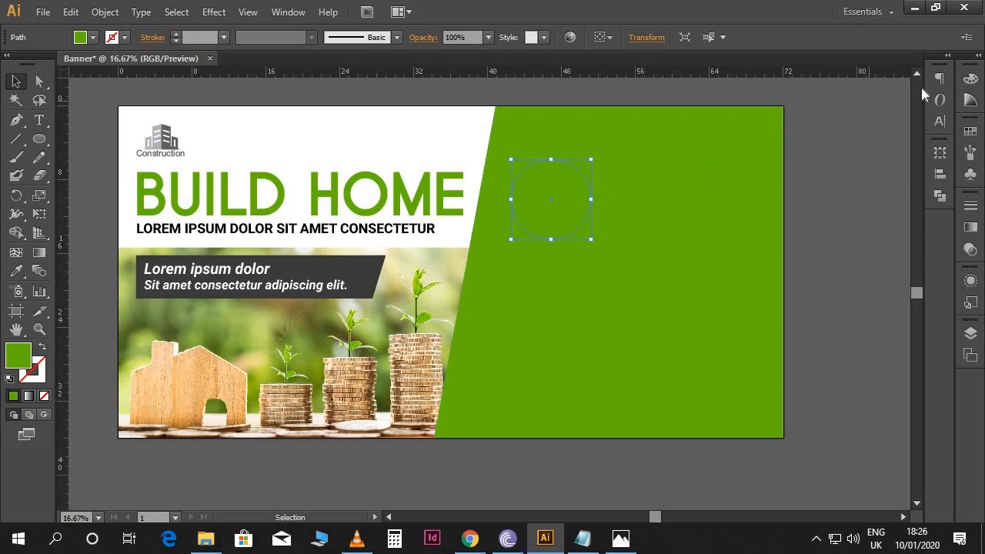
pyautogui.click(971, 80)
pyautogui.click(803, 94)
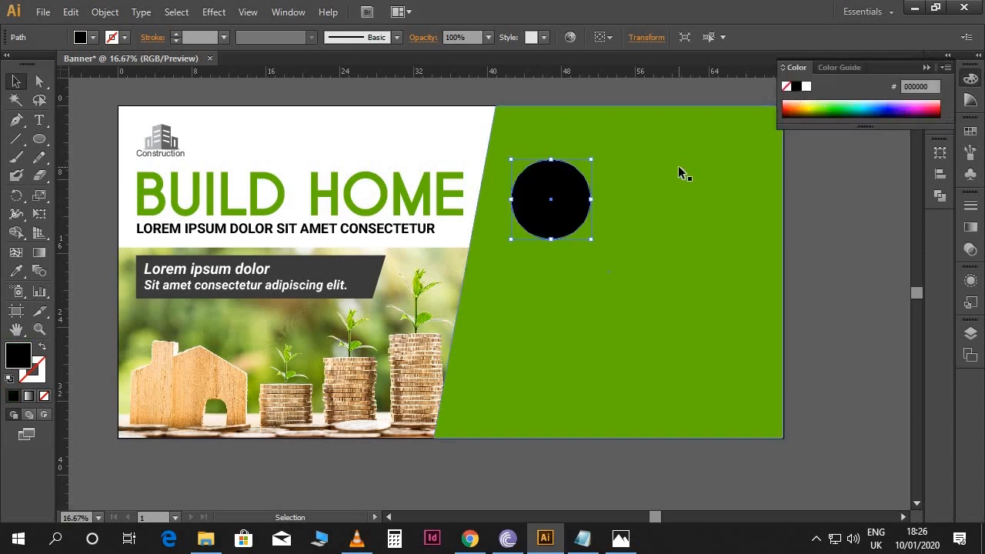
pyautogui.click(601, 204)
pyautogui.click(581, 210)
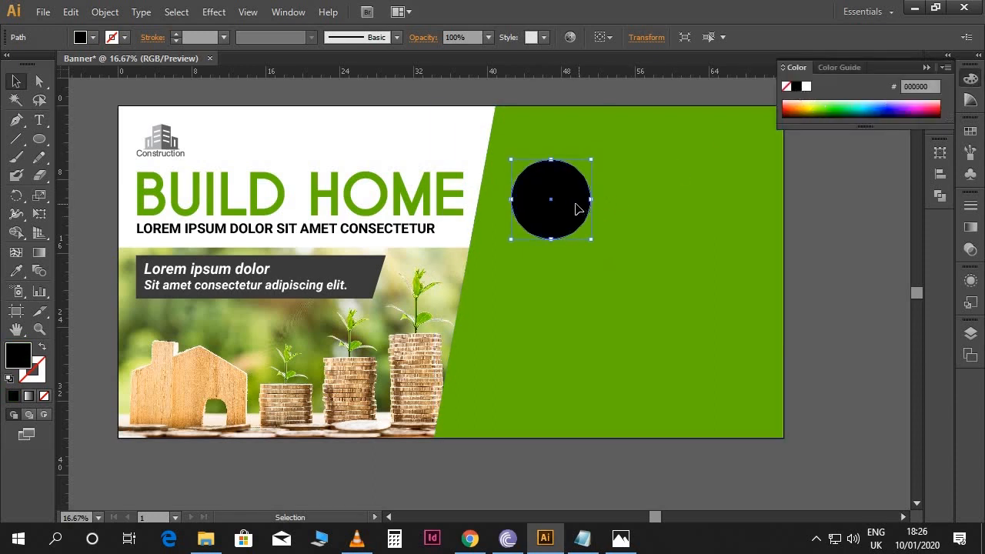
# - Place the apartment-architecture kitchen photo from the banner folder, scale it down and position it over the black circle
pyautogui.click(44, 12)
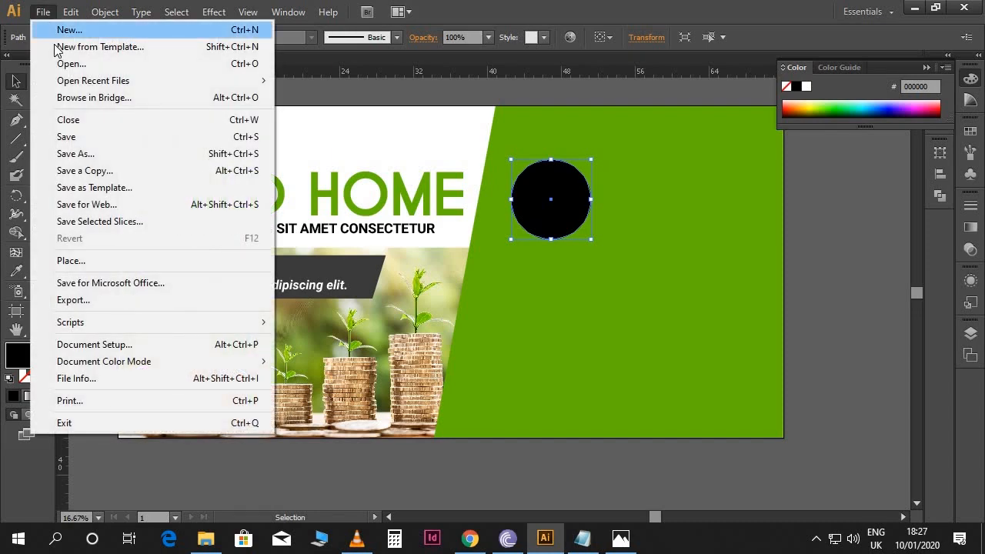
pyautogui.click(69, 260)
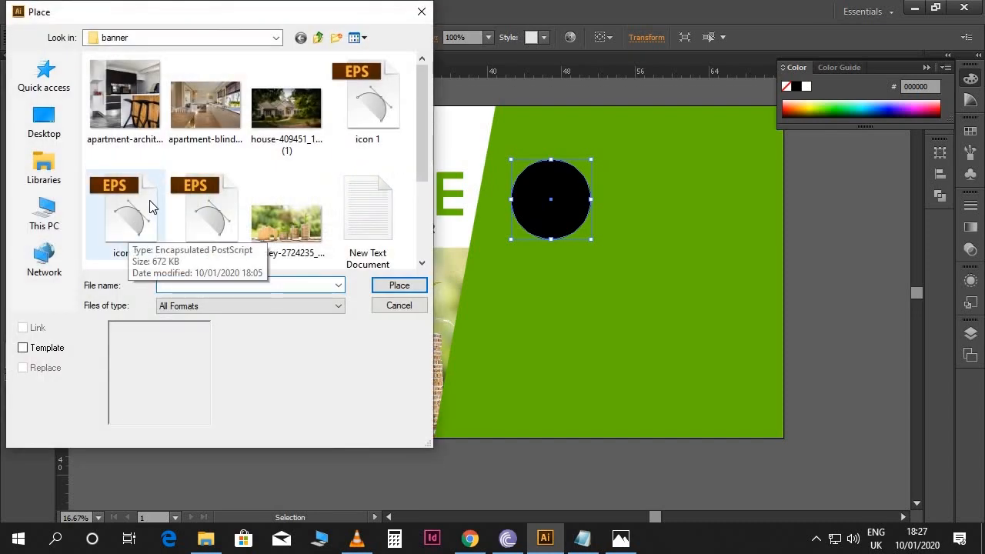
pyautogui.click(124, 97)
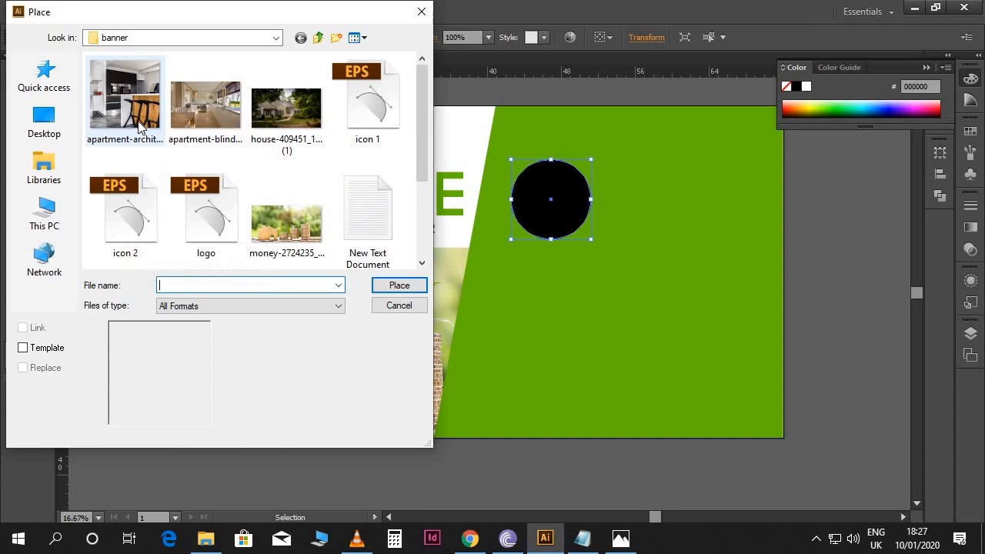
pyautogui.click(394, 286)
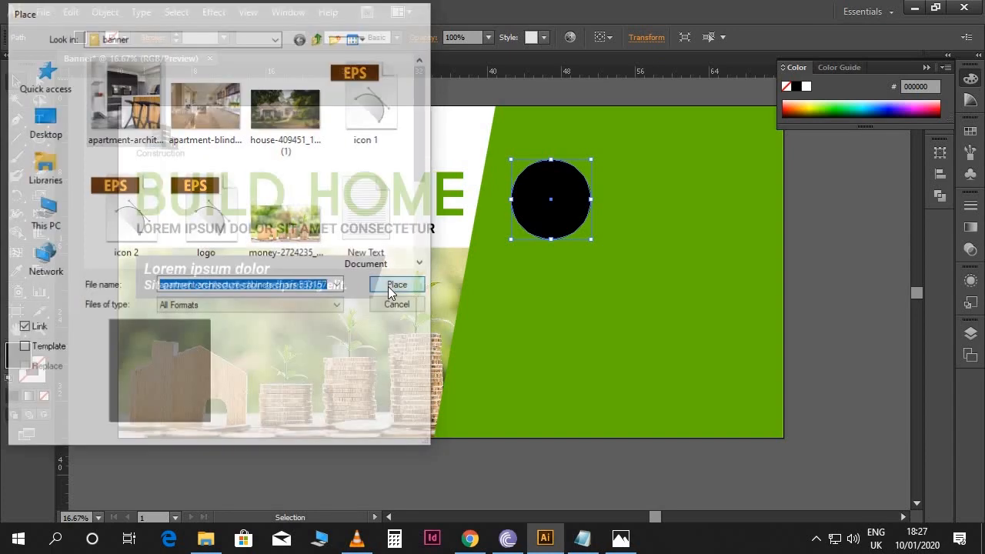
pyautogui.moveTo(542, 283); pyautogui.dragTo(604, 230)
pyautogui.moveTo(689, 375); pyautogui.dragTo(619, 288)
pyautogui.moveTo(577, 235); pyautogui.dragTo(509, 188)
pyautogui.moveTo(500, 249); pyautogui.dragTo(505, 239)
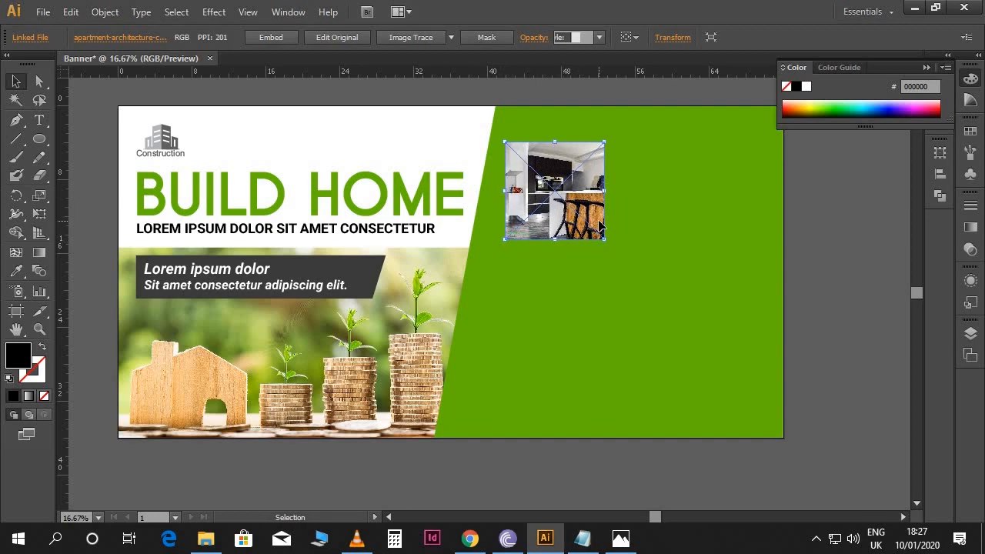
# - Move the linked kitchen photo directly beneath the black circle in the layer stack
pyautogui.click(969, 333)
pyautogui.click(892, 362)
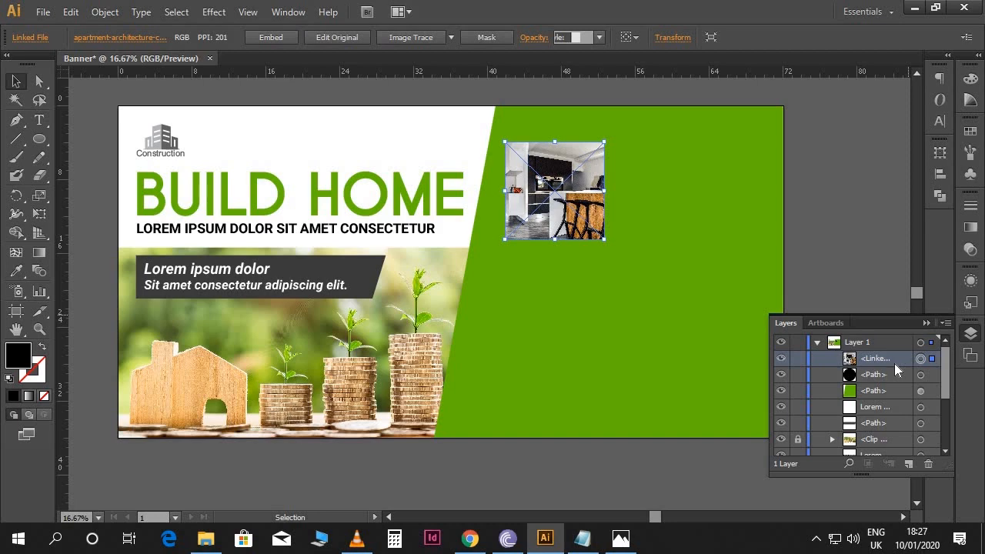
pyautogui.moveTo(894, 361); pyautogui.dragTo(897, 376)
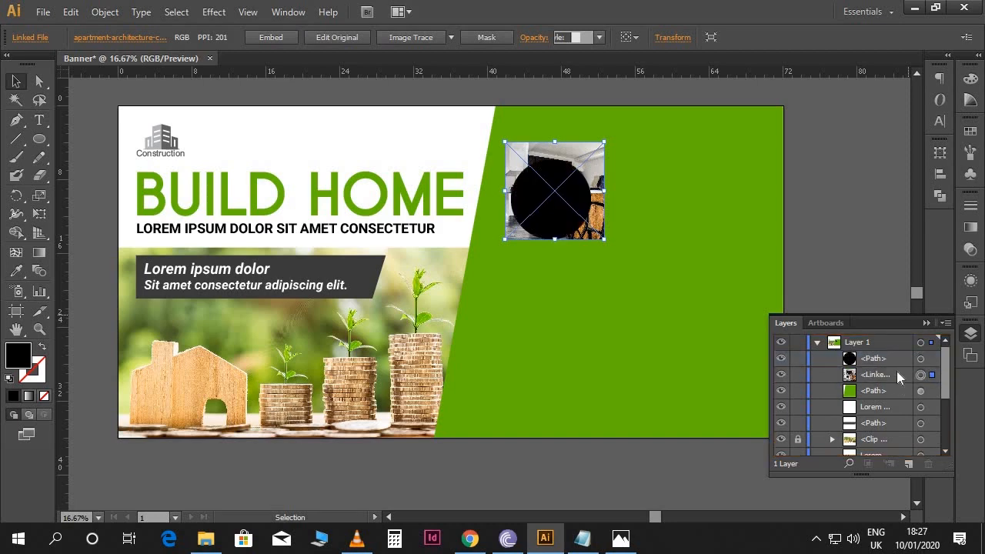
pyautogui.click(926, 323)
pyautogui.click(868, 301)
# - Shrink the kitchen photo to about 9.3 × 9.2 in and nudge it down so it just surrounds the circle
pyautogui.click(601, 155)
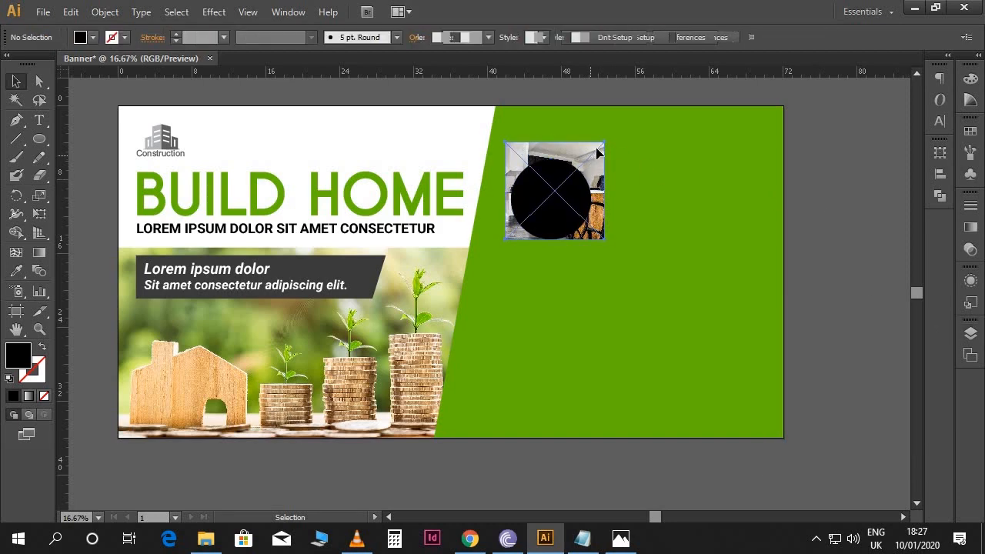
pyautogui.moveTo(598, 150); pyautogui.dragTo(593, 154)
pyautogui.press('Down')
pyautogui.press('Down')
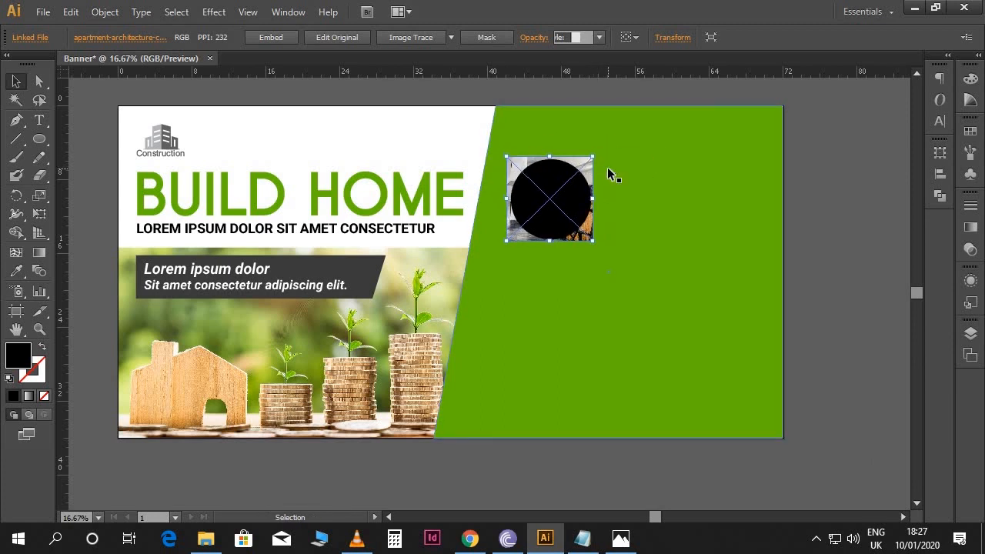
# - Make a clipping mask from the black circle and the kitchen photo, and deselect the result
pyautogui.keyDown('shift'); pyautogui.click(554, 184); pyautogui.keyUp('shift')
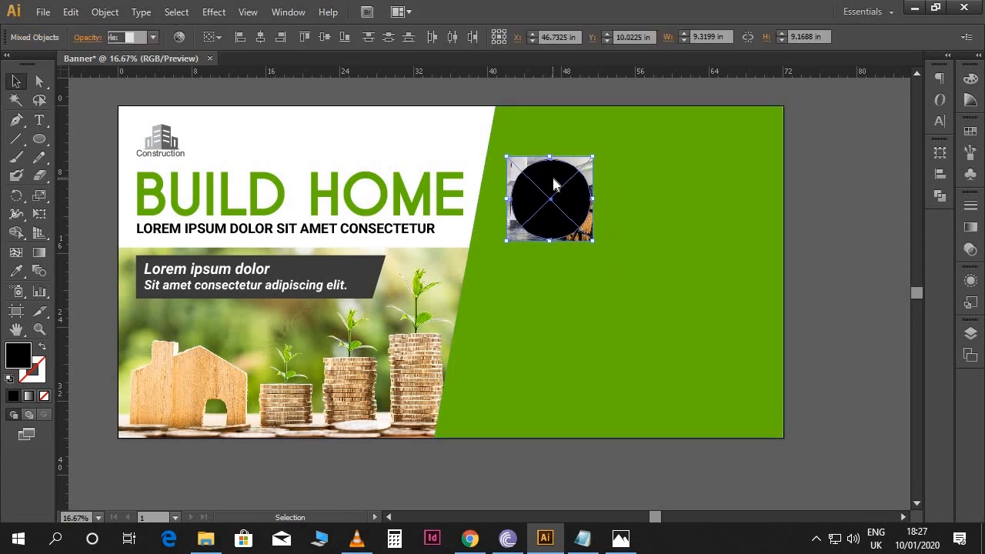
pyautogui.rightClick(553, 179)
pyautogui.click(601, 267)
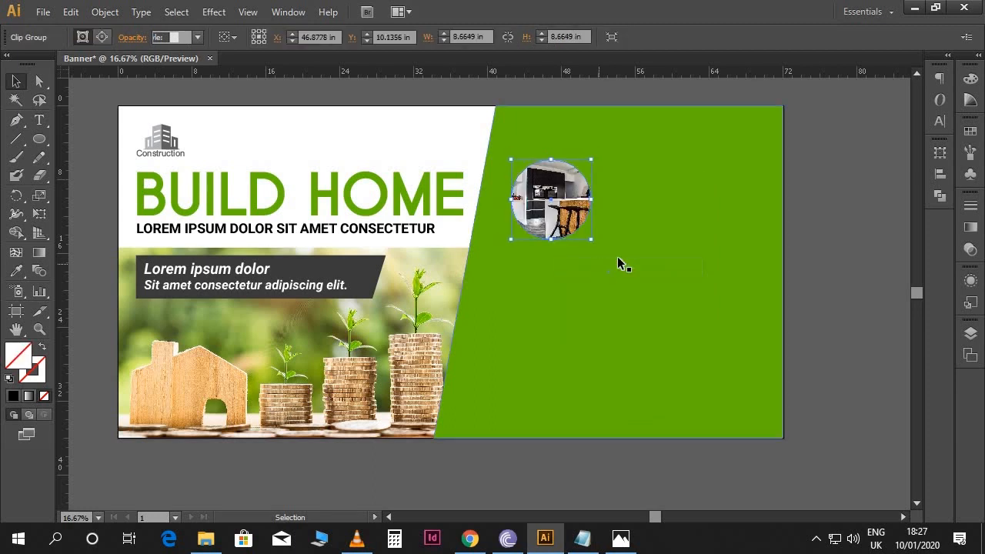
pyautogui.click(791, 205)
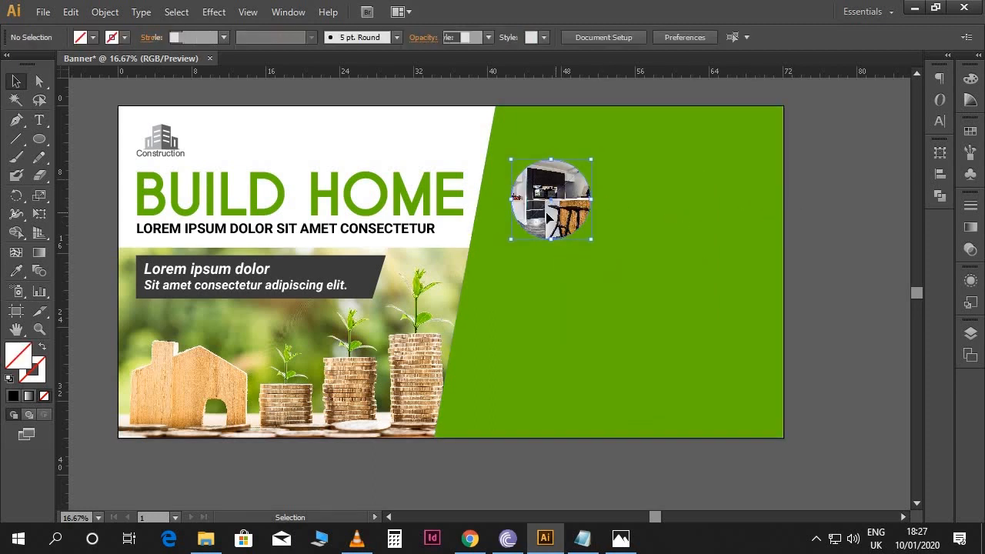
# - Set the stroke colour of the circular kitchen photo to white (ffffff)
pyautogui.click(567, 213)
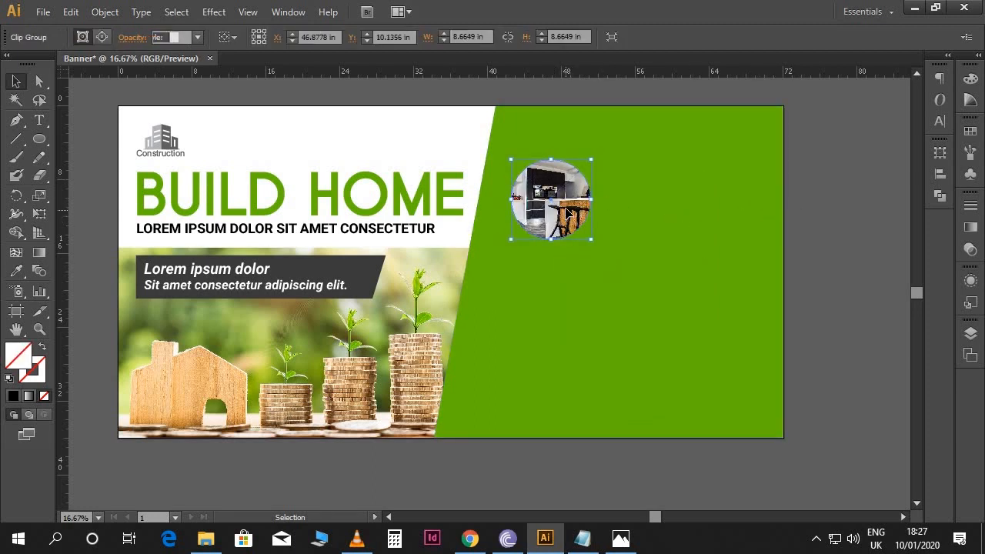
pyautogui.click(38, 375)
pyautogui.doubleClick(36, 373)
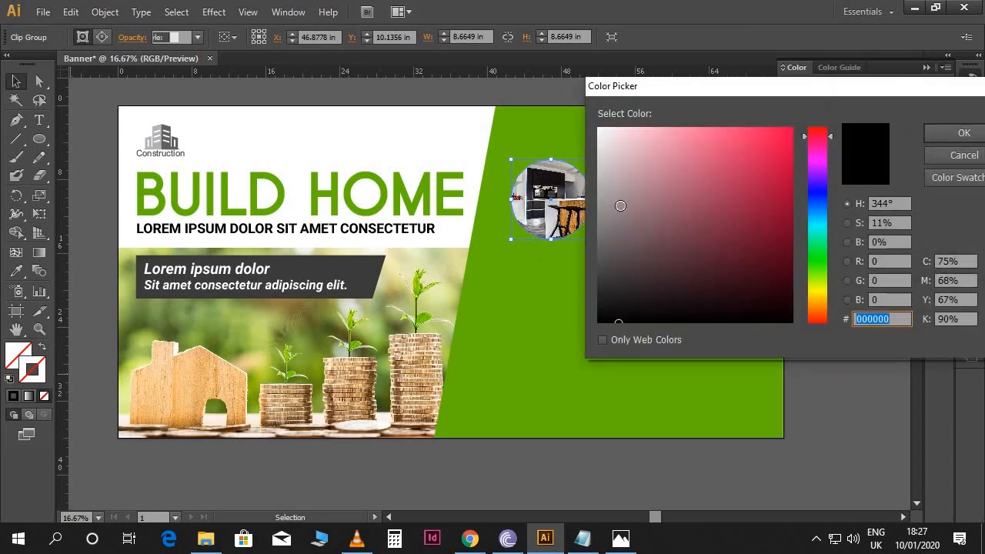
pyautogui.moveTo(620, 205)
pyautogui.mouseDown()
pyautogui.moveTo(624, 178)
pyautogui.moveTo(598, 121)
pyautogui.mouseUp()
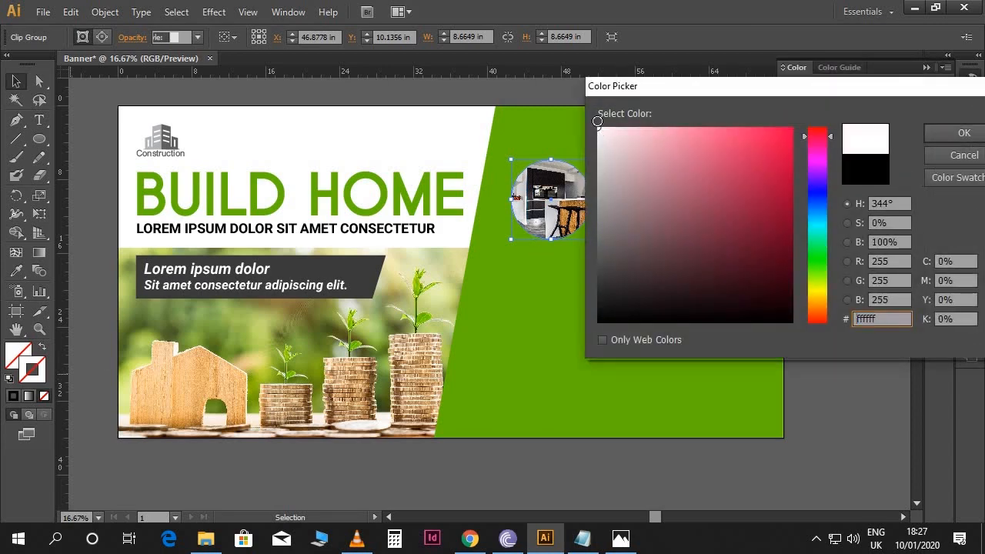
pyautogui.click(960, 133)
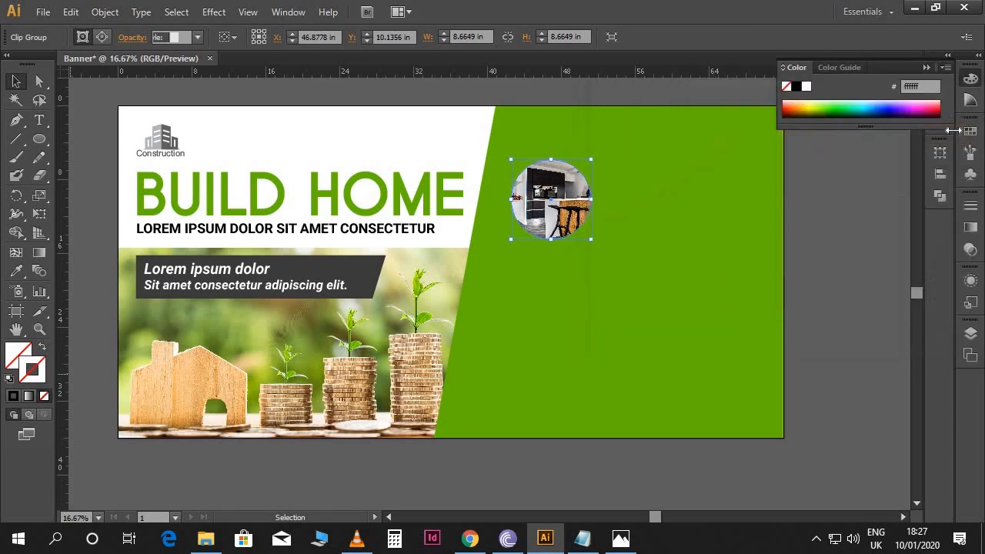
# - Try a 20 pt stroke weight on the circular kitchen photo, then settle on 25 pt and deselect it
pyautogui.click(968, 214)
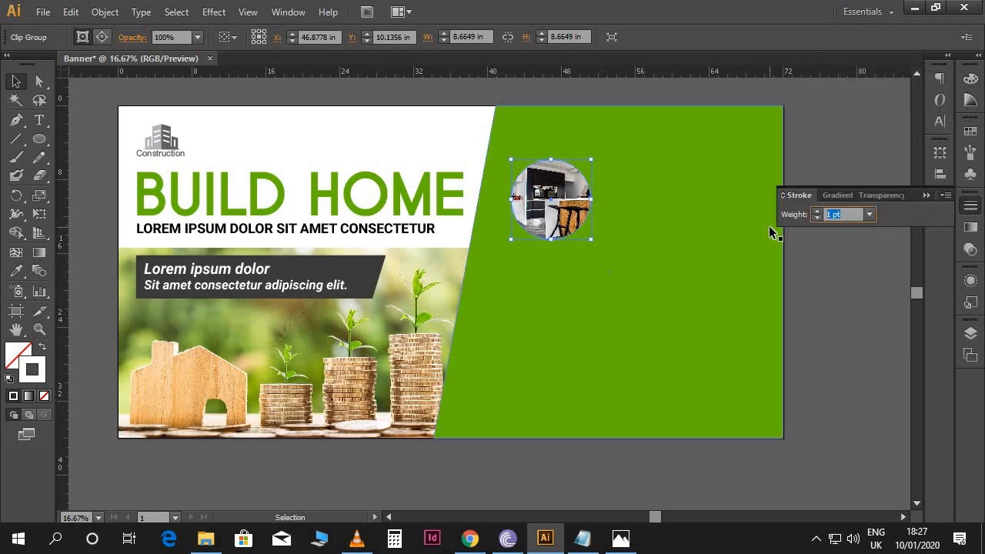
pyautogui.write('20')
pyautogui.press('Return')
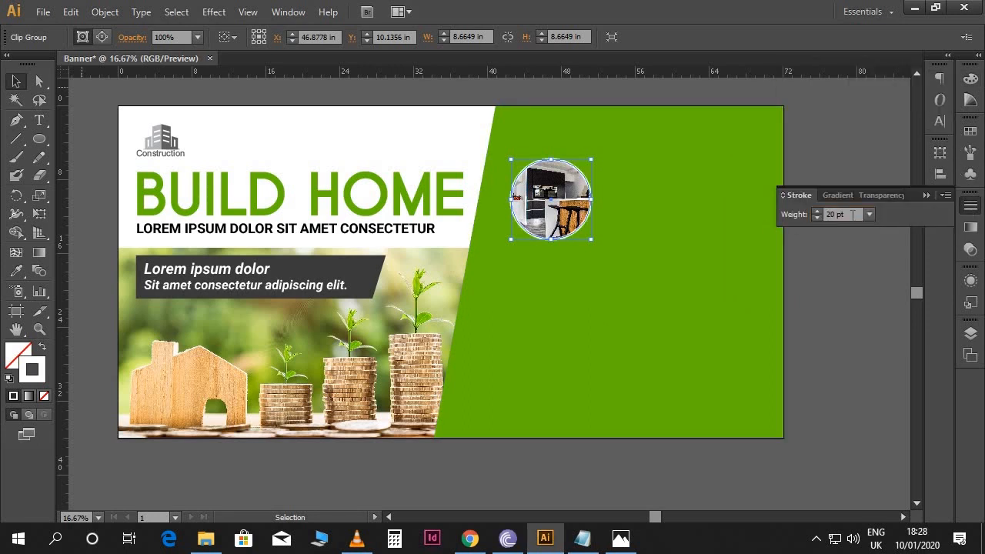
pyautogui.press('Return')
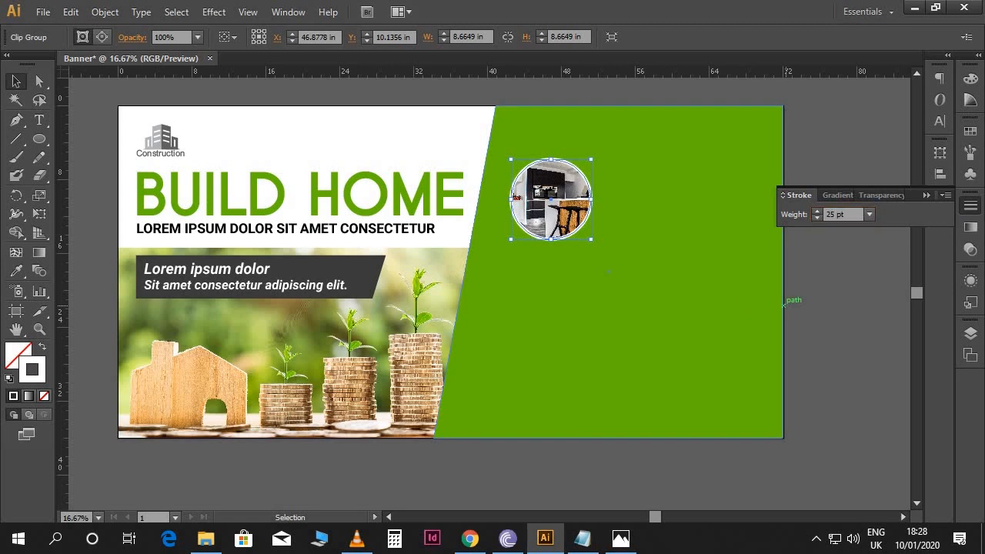
pyautogui.click(849, 151)
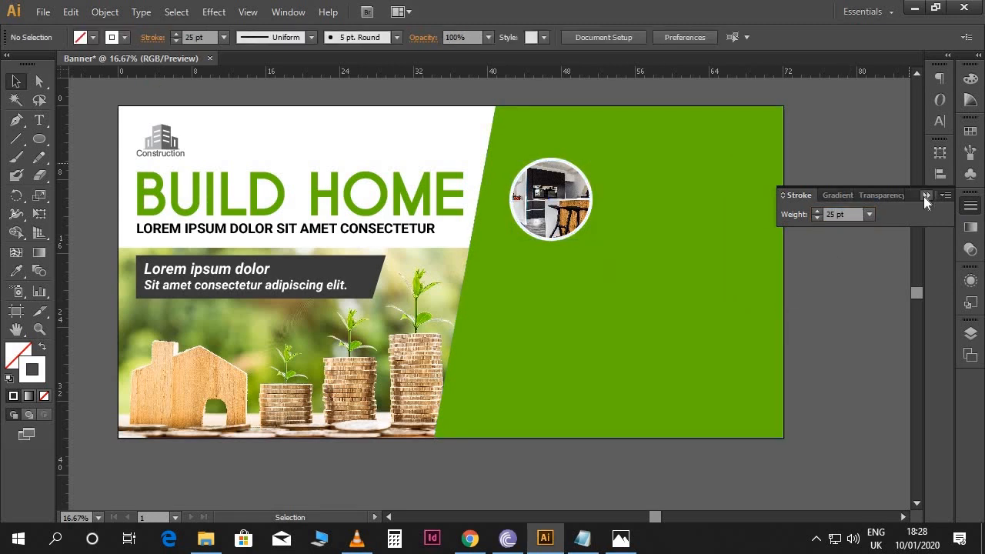
pyautogui.click(926, 197)
# - Duplicate the circular kitchen photo horizontally on the green shape, about 10.2 in to its right
pyautogui.moveTo(817, 209); pyautogui.dragTo(747, 219)
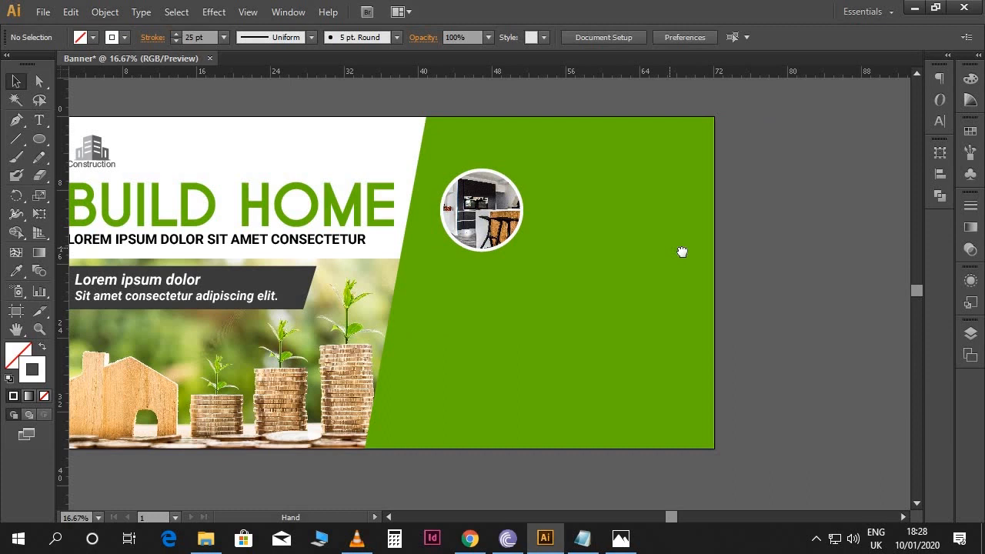
pyautogui.moveTo(671, 249); pyautogui.dragTo(688, 253)
pyautogui.click(530, 235)
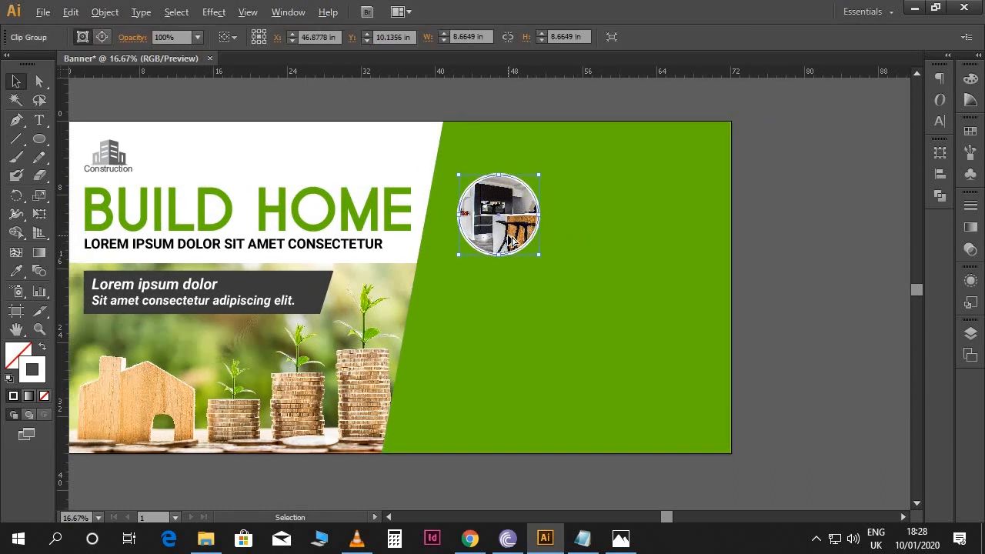
pyautogui.moveTo(508, 241); pyautogui.dragTo(597, 240)
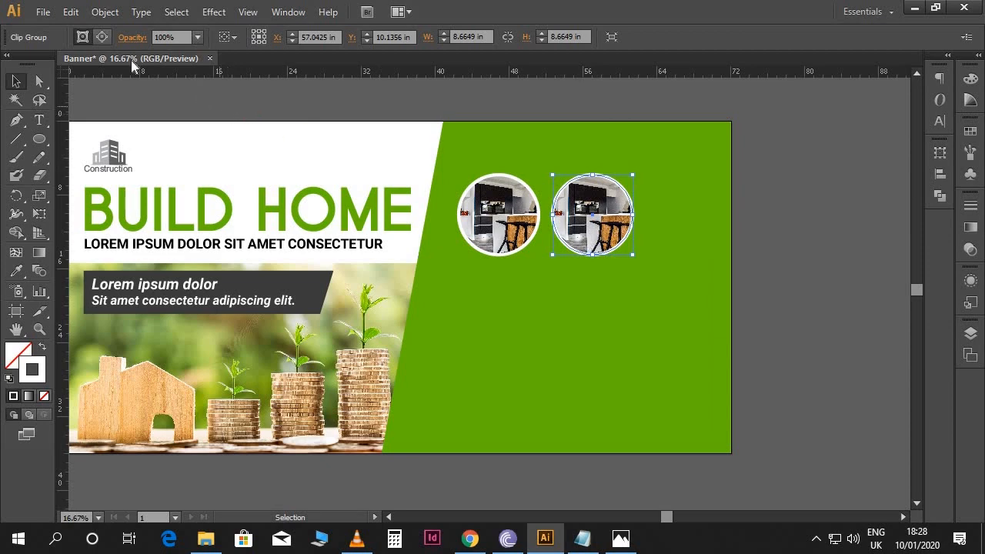
# - Place the apartment-blinds photo from the banner folder, shrink it and position it over the second circle
pyautogui.click(43, 12)
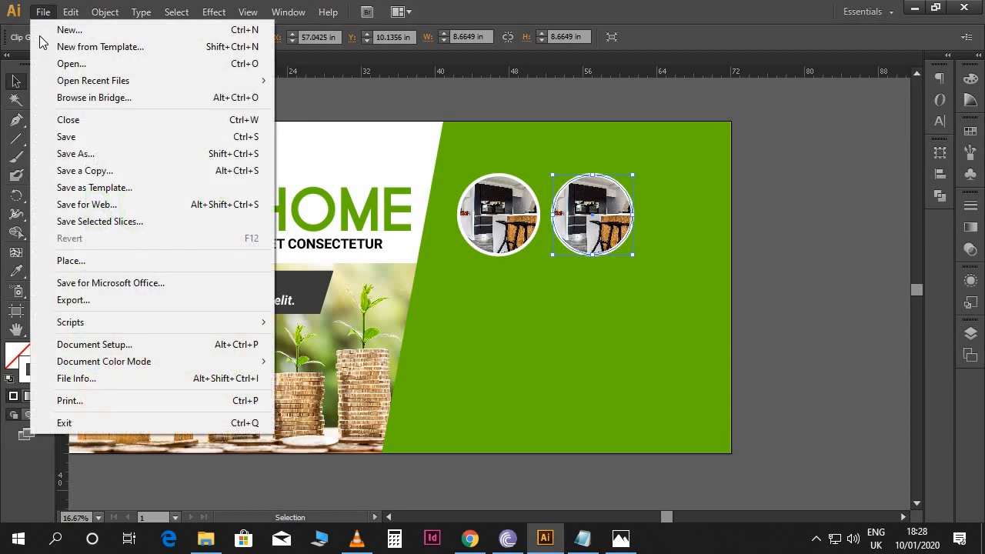
pyautogui.click(77, 260)
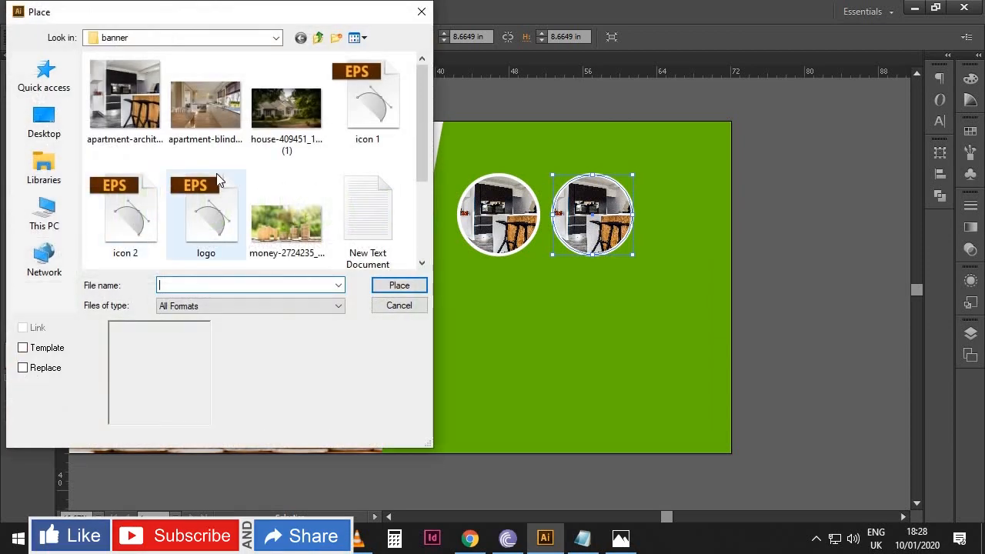
pyautogui.click(204, 108)
pyautogui.click(385, 291)
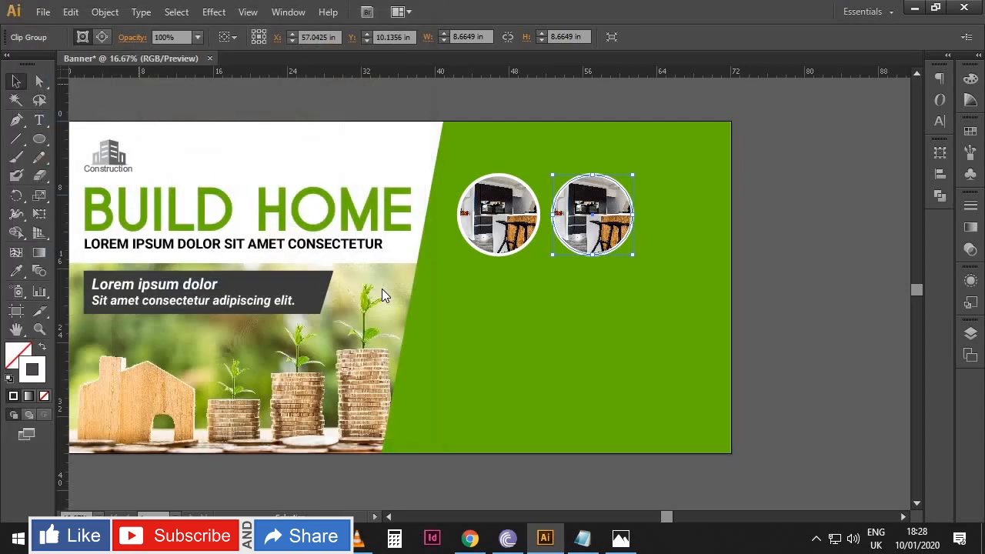
pyautogui.moveTo(353, 389); pyautogui.dragTo(508, 281)
pyautogui.moveTo(568, 250); pyautogui.dragTo(586, 220)
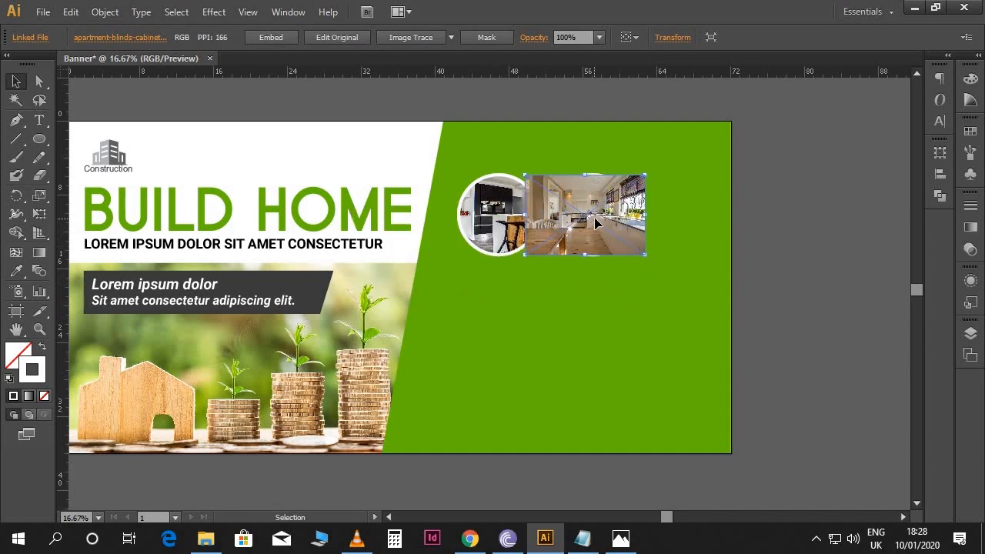
# - Move the apartment-blinds photo beneath the second circular photo in the stacking order and enlarge it to about 13.9 × 9.2 in
pyautogui.click(969, 334)
pyautogui.click(897, 358)
pyautogui.moveTo(896, 357); pyautogui.dragTo(895, 384)
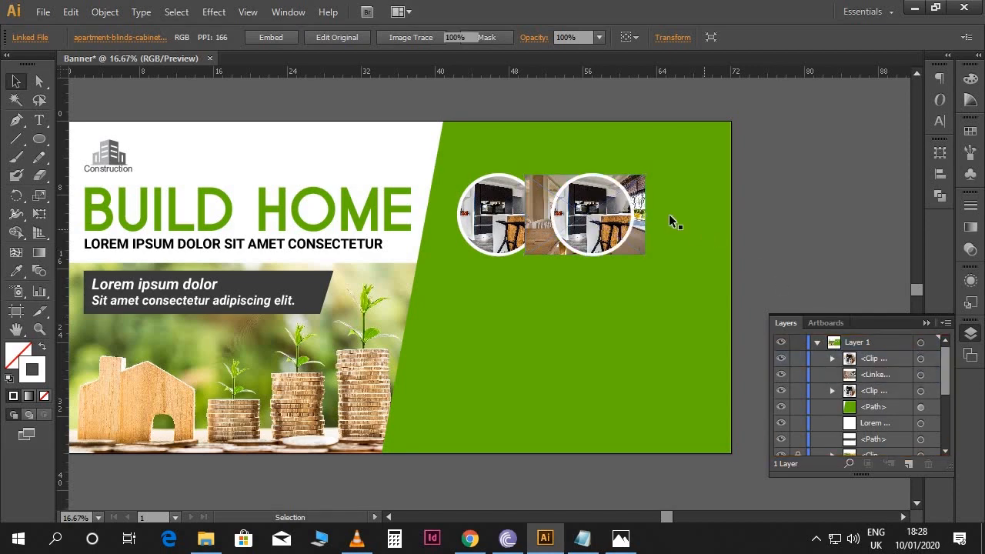
pyautogui.click(637, 189)
pyautogui.moveTo(645, 175); pyautogui.dragTo(655, 169)
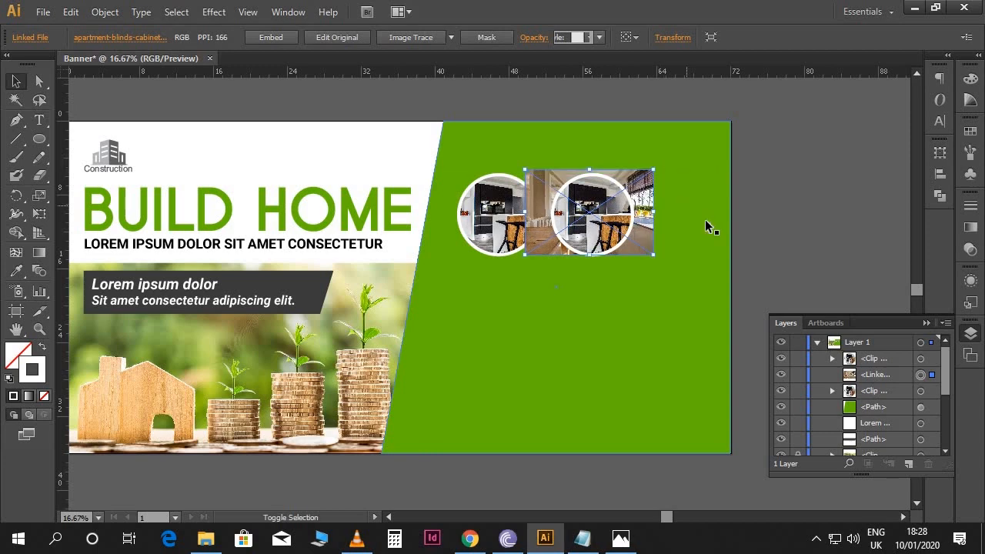
# - Release the second circle's clipping mask and delete the duplicated kitchen photo that was inside it
pyautogui.click(608, 214)
pyautogui.rightClick(597, 211)
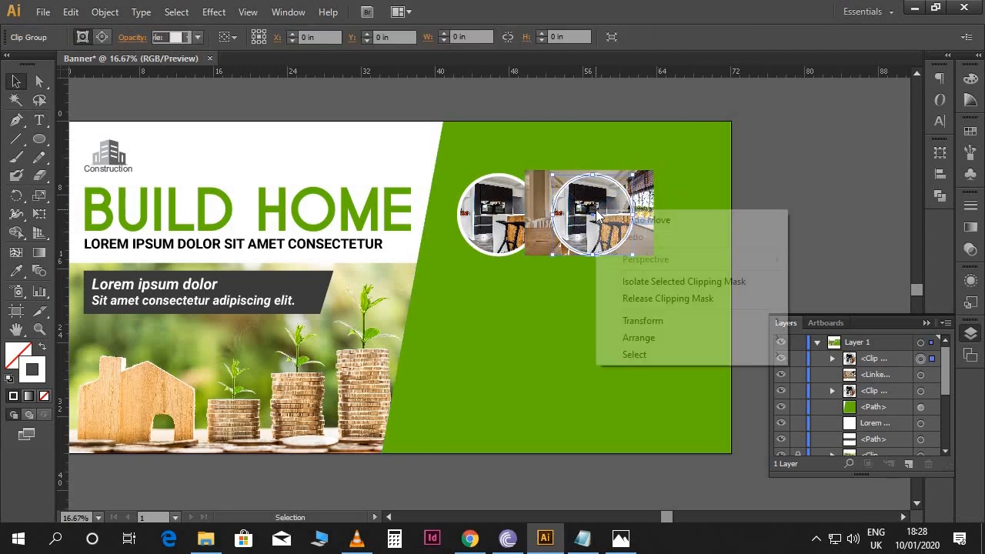
pyautogui.click(639, 299)
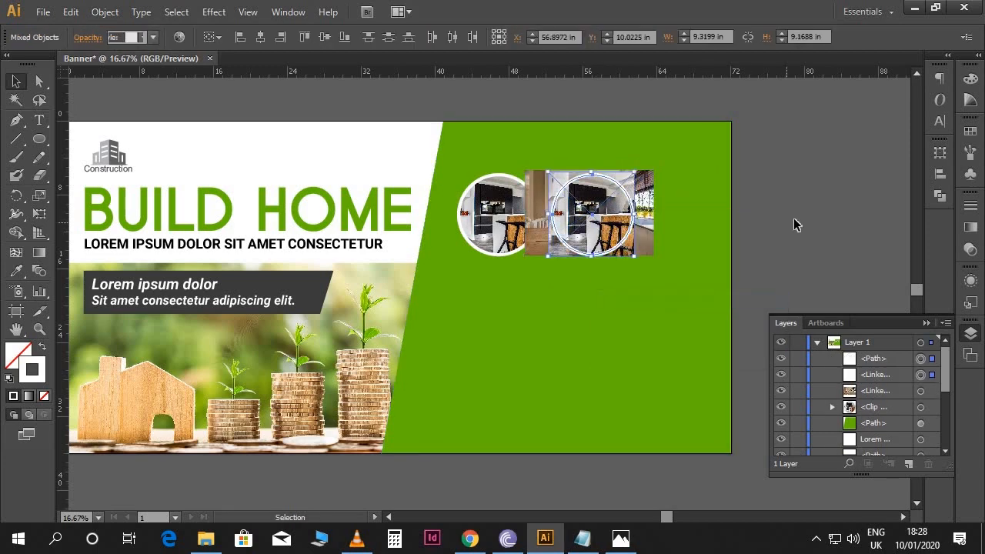
pyautogui.click(678, 190)
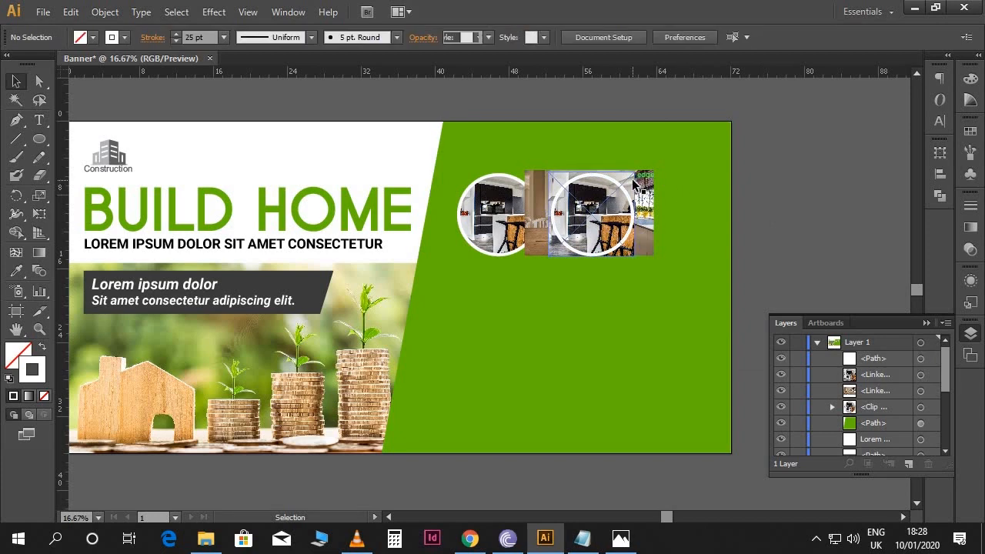
pyautogui.click(634, 182)
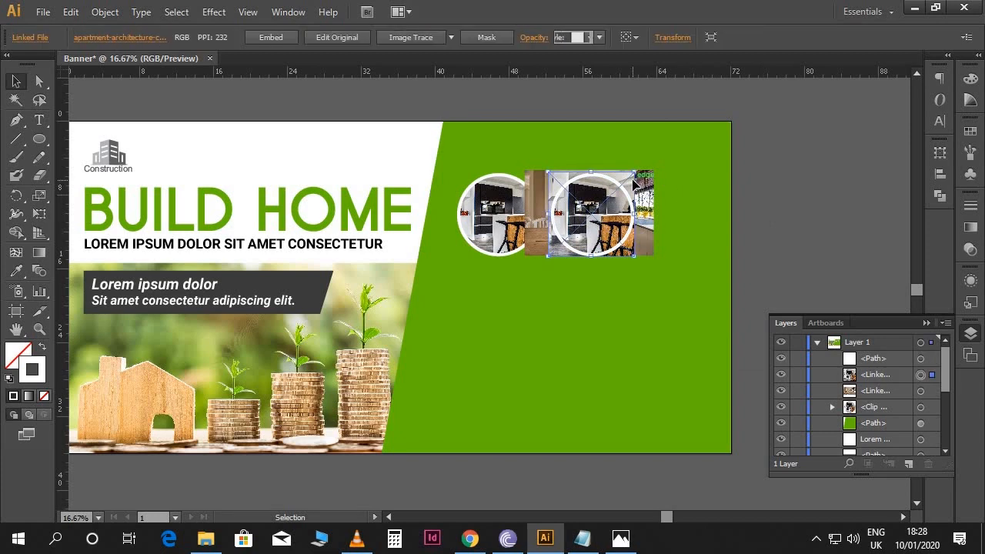
pyautogui.press('Delete')
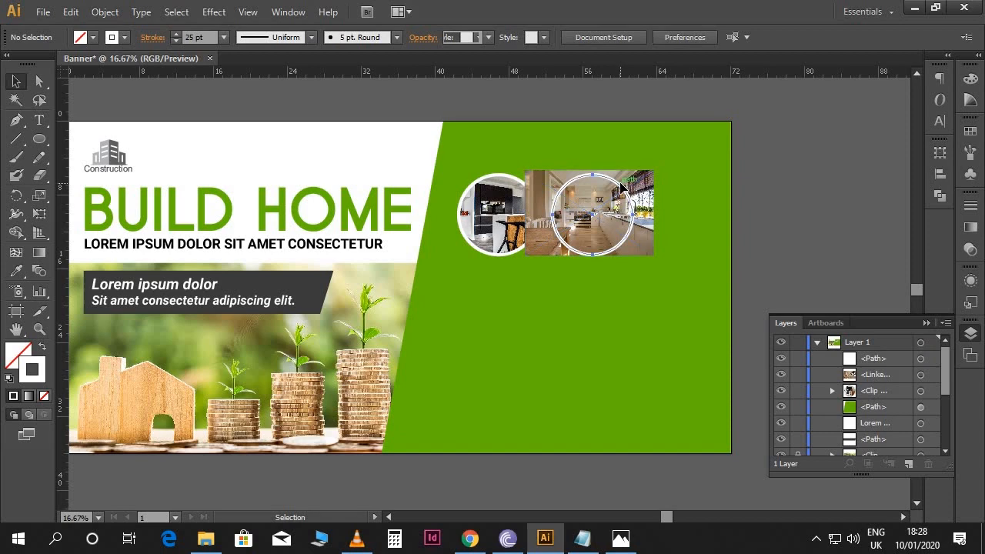
# - Make a clipping mask from the second circle and the apartment-blinds photo, and deselect the result
pyautogui.click(622, 186)
pyautogui.keyDown('shift'); pyautogui.click(650, 190); pyautogui.keyUp('shift')
pyautogui.rightClick(650, 190)
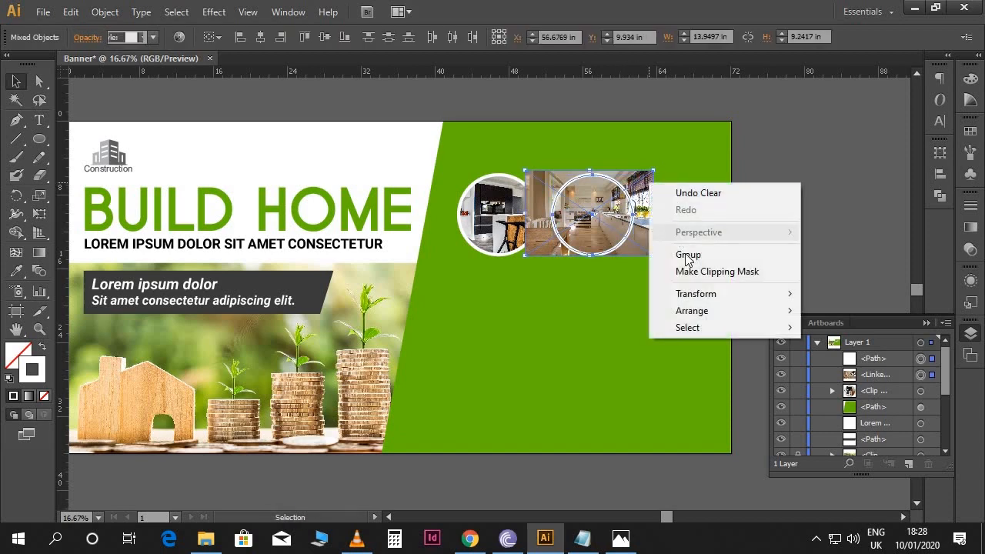
pyautogui.click(696, 271)
pyautogui.click(742, 231)
# - Copy the white outline of the first circular photo onto the second with the Eyedropper, and deselect it
pyautogui.click(616, 223)
pyautogui.press('i')
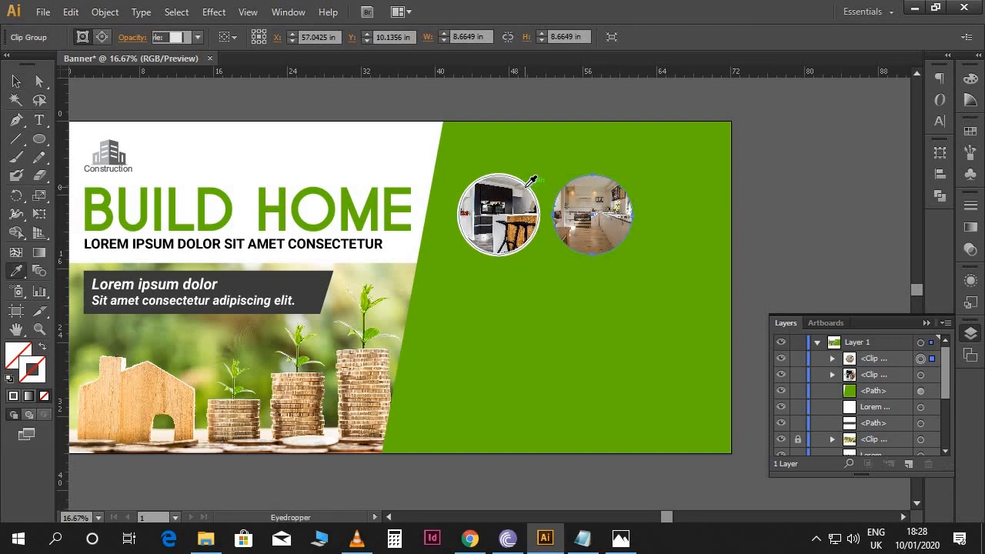
pyautogui.click(530, 184)
pyautogui.press('v')
pyautogui.click(756, 201)
# - Duplicate the second circular photo 9.25 in horizontally to the right
pyautogui.press('space')
pyautogui.moveTo(765, 224); pyautogui.dragTo(699, 229)
pyautogui.moveTo(533, 237); pyautogui.dragTo(613, 237)
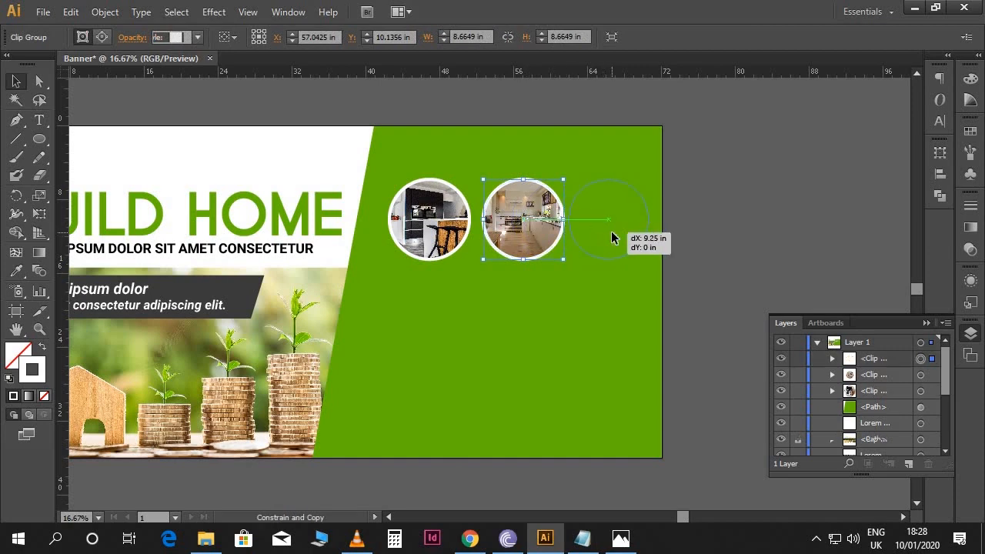
# - Place the two-chairs-with-glass-table photo from the banner folder into the document
pyautogui.click(43, 12)
pyautogui.click(88, 256)
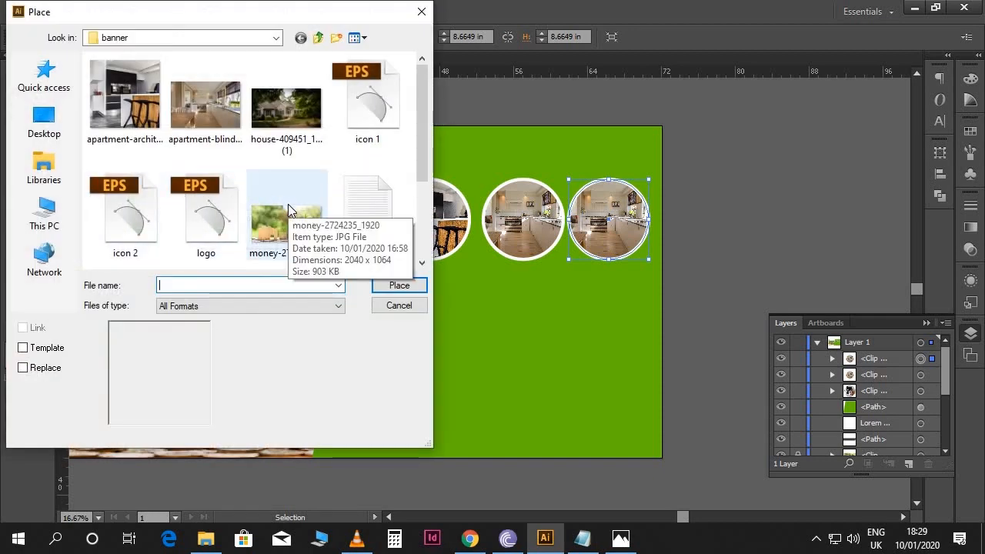
pyautogui.scroll(-2, 288, 207)
pyautogui.click(148, 213)
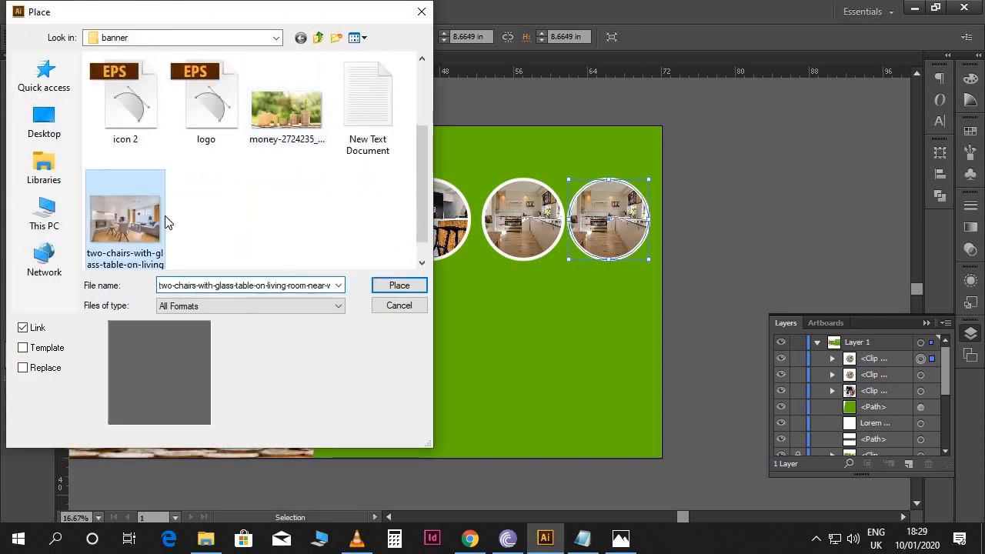
pyautogui.click(399, 286)
pyautogui.click(382, 278)
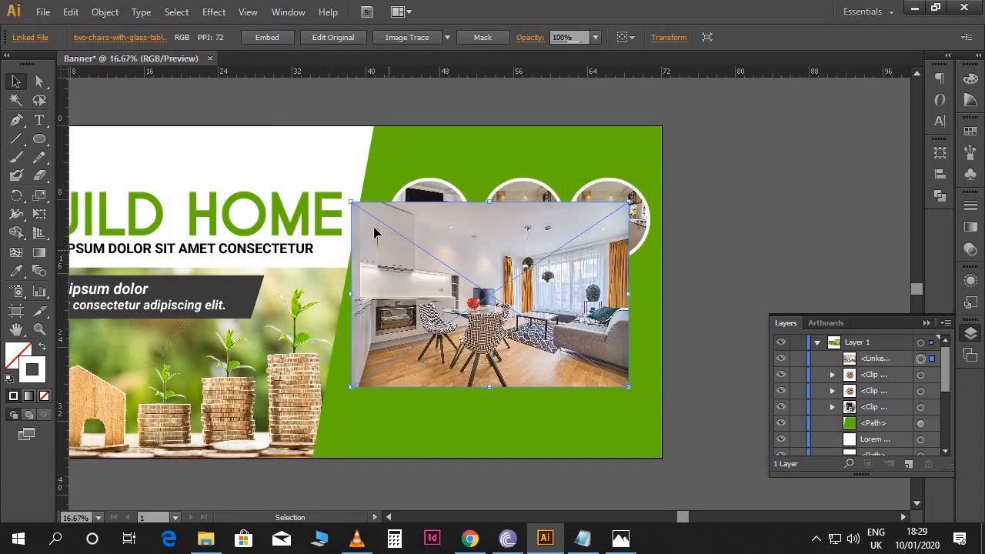
# - Shrink the living-room photo and position it so it just surrounds the third circle
pyautogui.moveTo(356, 206); pyautogui.dragTo(511, 310)
pyautogui.moveTo(575, 351); pyautogui.dragTo(614, 223)
pyautogui.moveTo(666, 181); pyautogui.dragTo(677, 175)
pyautogui.moveTo(633, 227); pyautogui.dragTo(636, 228)
# - Move the living-room photo beneath the third circular photo in the stacking order and deselect it
pyautogui.click(893, 358)
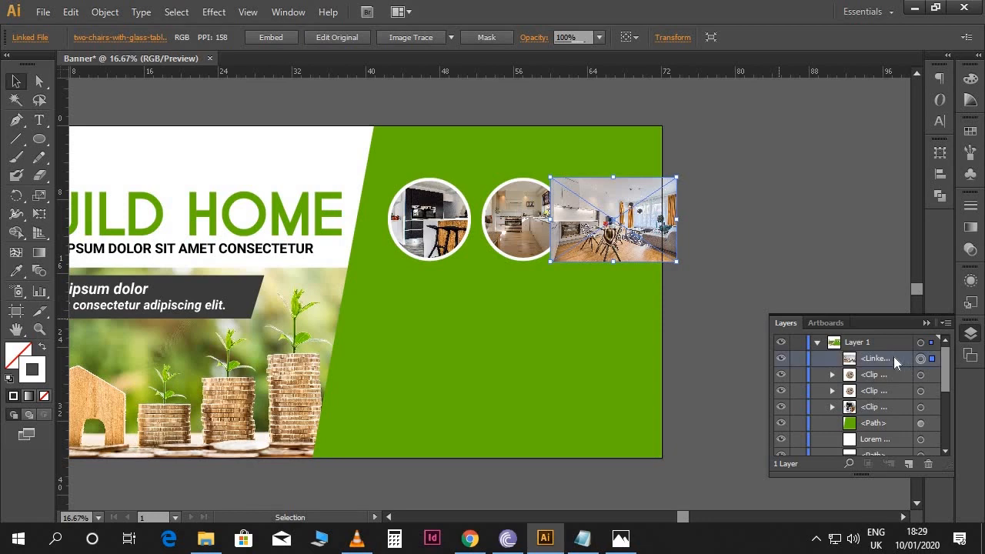
pyautogui.moveTo(893, 357); pyautogui.dragTo(893, 380)
pyautogui.click(765, 275)
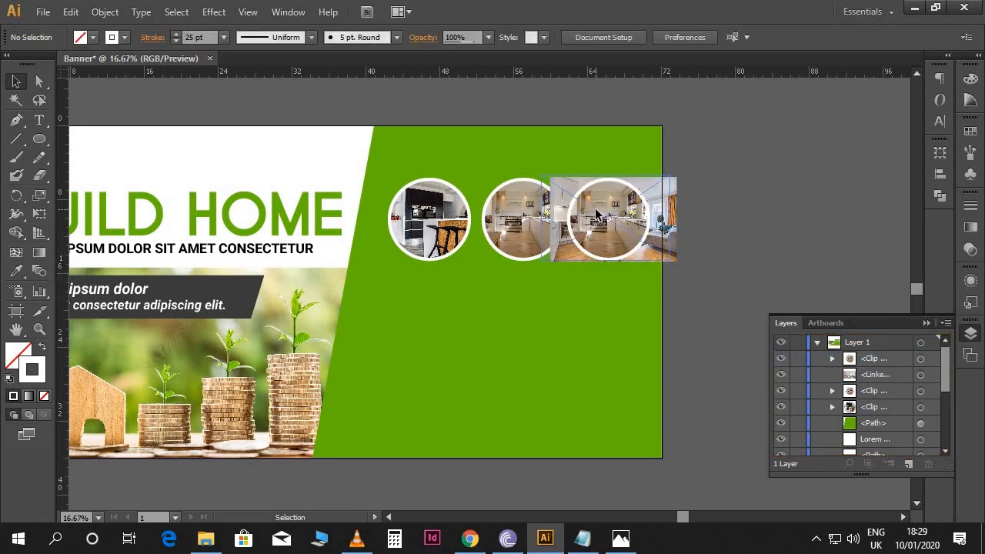
# - Release the third circle's clipping mask and delete the duplicated apartment-blinds photo that was inside it
pyautogui.rightClick(597, 217)
pyautogui.click(725, 298)
pyautogui.click(731, 254)
pyautogui.click(655, 198)
pyautogui.press('Delete')
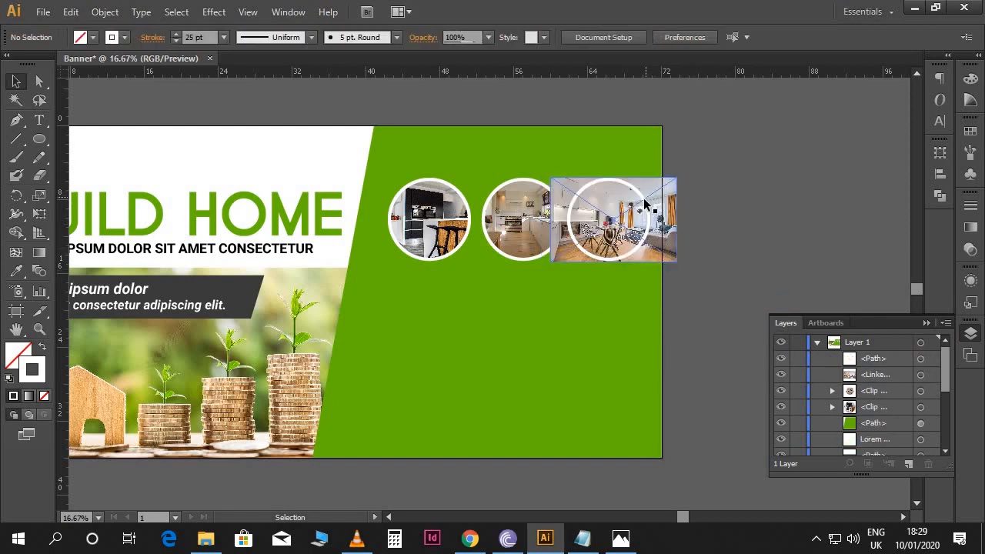
# - Make a clipping mask from the third circle and the living-room photo
pyautogui.click(644, 199)
pyautogui.keyDown('shift'); pyautogui.click(662, 202); pyautogui.keyUp('shift')
pyautogui.rightClick(662, 202)
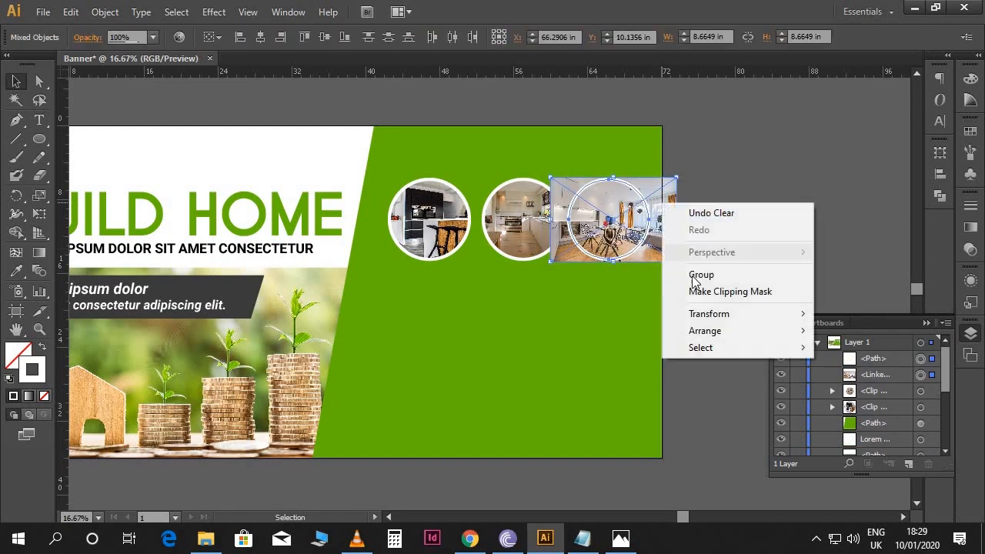
pyautogui.click(699, 293)
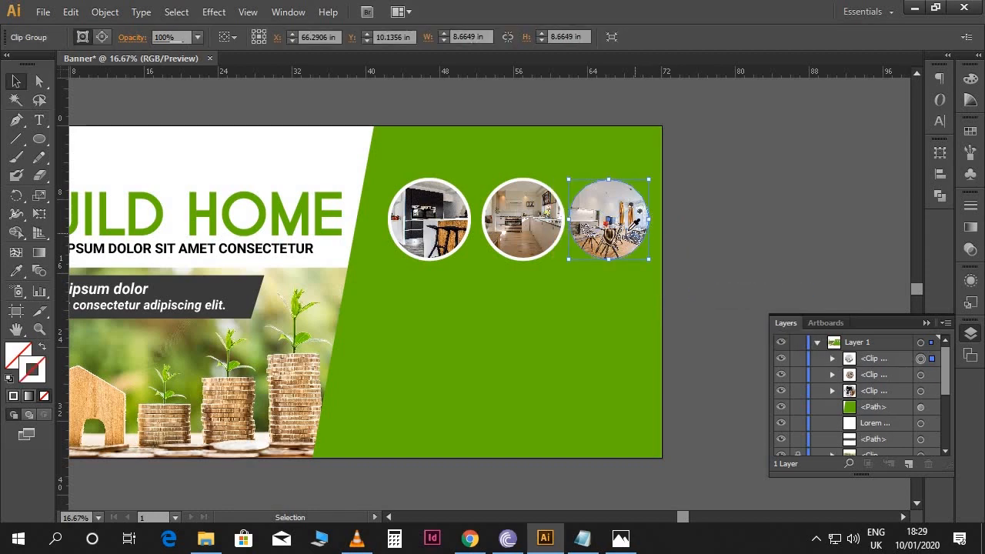
# - Copy the second circular photo's white outline onto the third with the Eyedropper, and deselect it
pyautogui.press('i')
pyautogui.click(560, 194)
pyautogui.press('v')
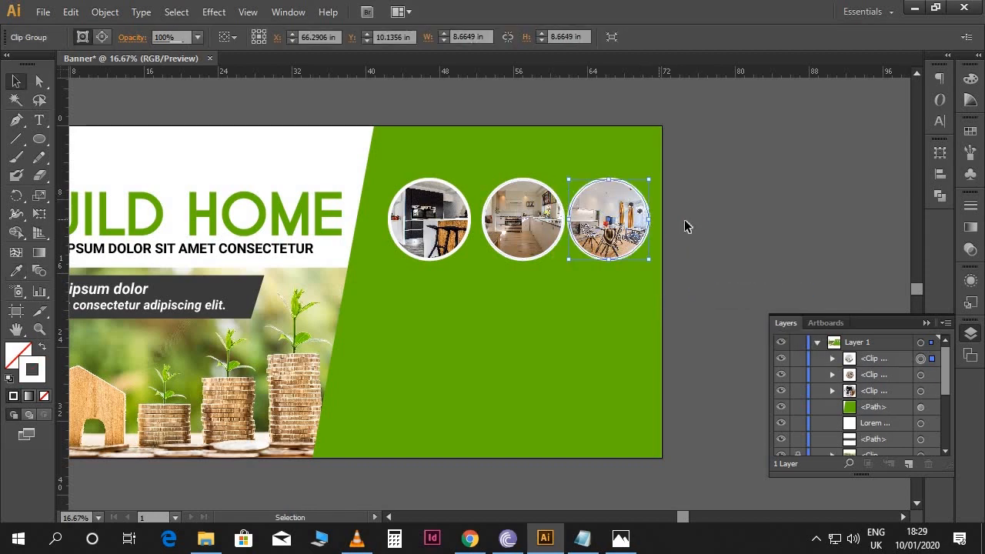
pyautogui.click(705, 222)
# - Show the guides and move all three circular photos left together until the third one meets the right-hand margin guide
pyautogui.hotkey('ctrl', ';')
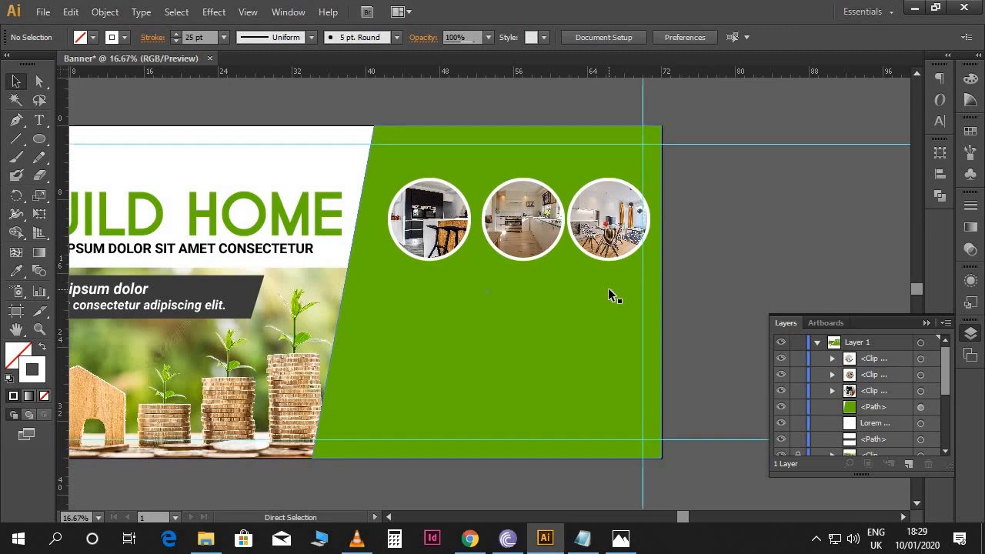
pyautogui.keyDown('shift'); pyautogui.click(602, 254); pyautogui.keyUp('shift')
pyautogui.keyDown('shift'); pyautogui.click(536, 247); pyautogui.keyUp('shift')
pyautogui.keyDown('shift'); pyautogui.click(426, 217); pyautogui.keyUp('shift')
pyautogui.moveTo(598, 238); pyautogui.dragTo(590, 238)
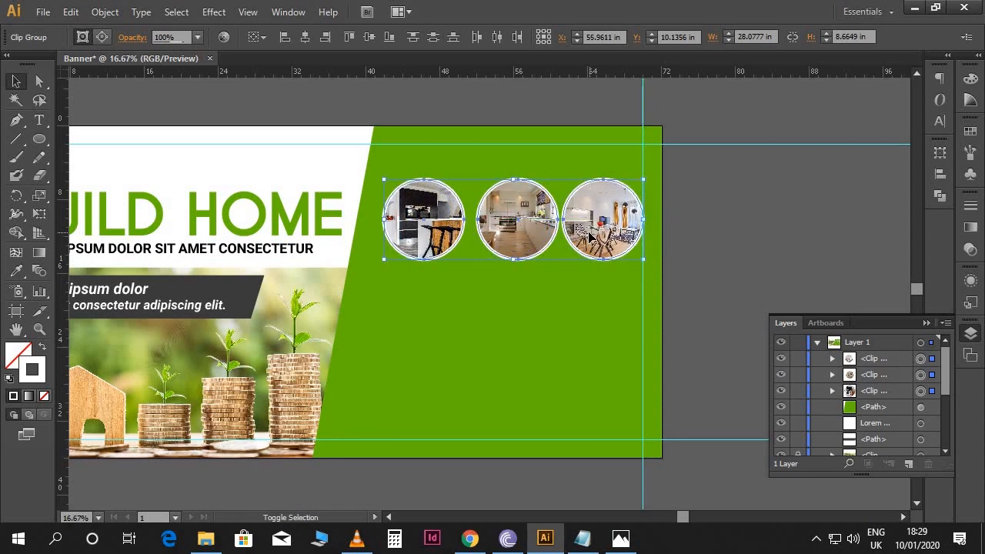
# - Set the stroke weight of all three circular photos to 19 pt and deselect them
pyautogui.click(969, 209)
pyautogui.click(847, 212)
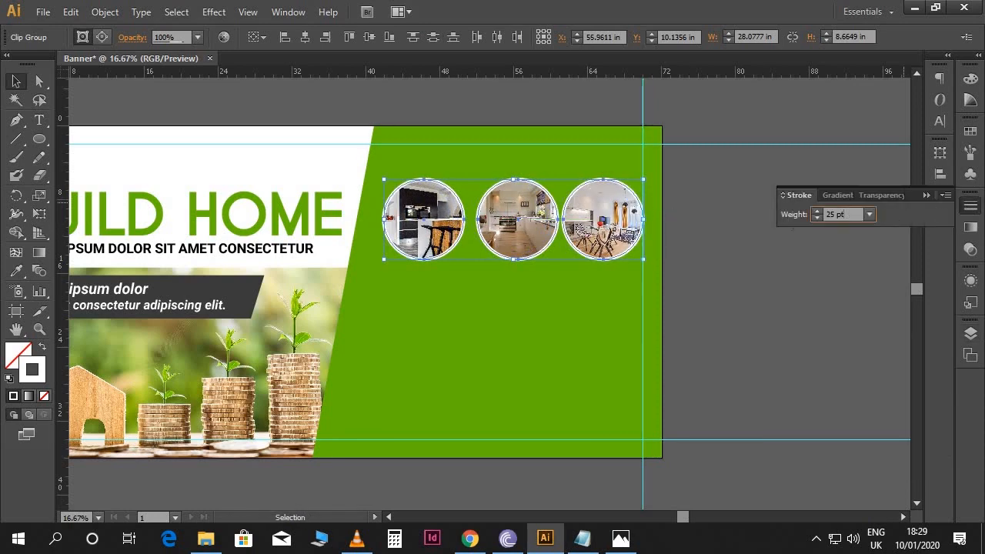
pyautogui.write('19')
pyautogui.press('Return')
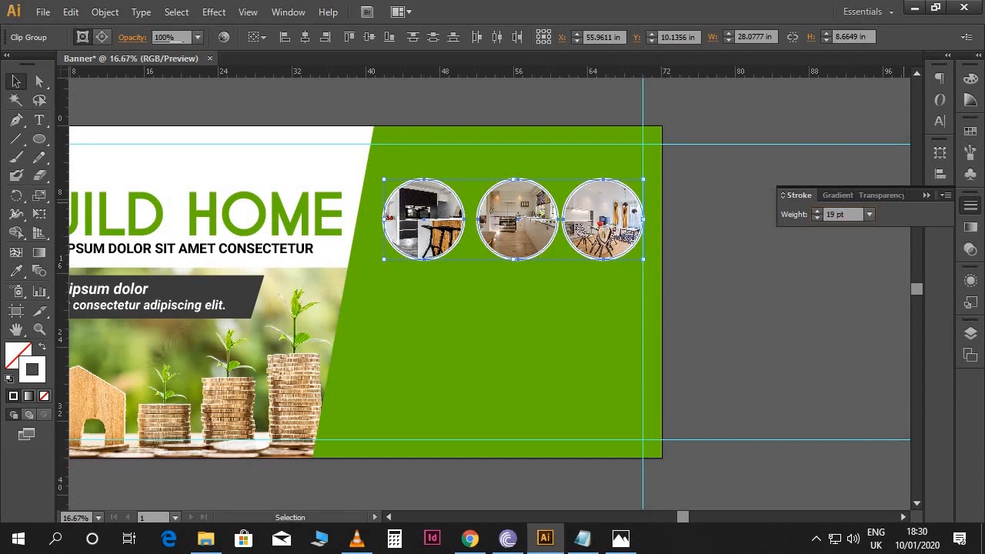
pyautogui.click(777, 240)
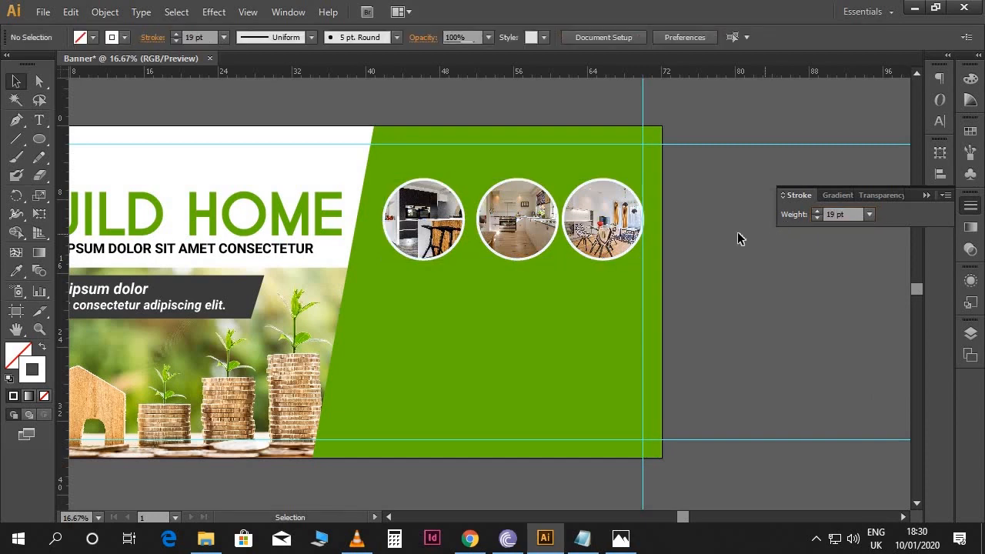
# - Nudge the middle circular photo left by a little under 1 in to widen its gap from the third one
pyautogui.keyDown('shift'); pyautogui.click(533, 223); pyautogui.keyUp('shift')
pyautogui.hotkey('shift', 'Left')
pyautogui.hotkey('shift', 'Left')
pyautogui.hotkey('shift', 'Left')
pyautogui.hotkey('shift', 'Left')
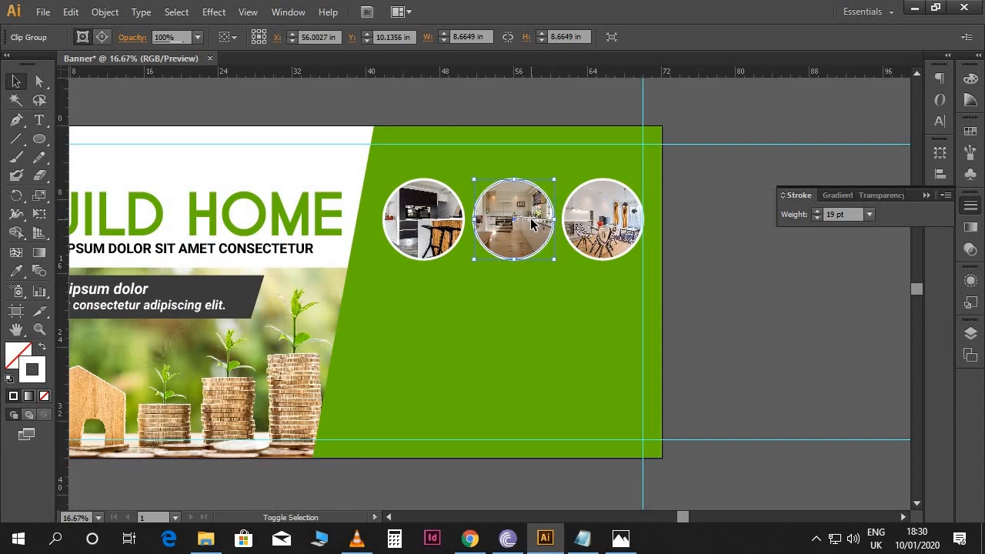
pyautogui.hotkey('shift', 'Left')
pyautogui.hotkey('shift', 'Left')
pyautogui.hotkey('shift', 'Left')
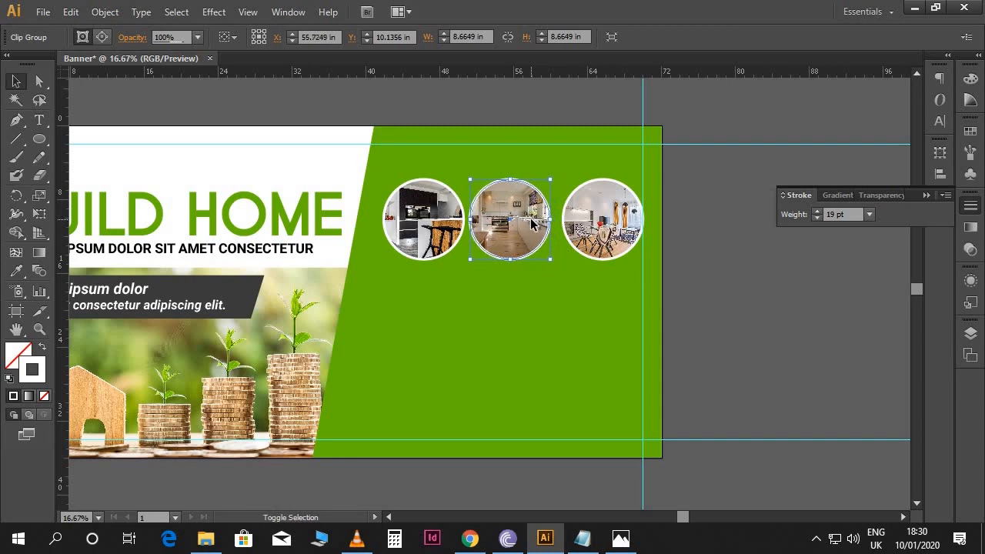
# - Nudge the first circular photo left to X about 45.4 in so the three are evenly spaced, and deselect it
pyautogui.click(448, 208)
pyautogui.hotkey('shift', 'Left')
pyautogui.hotkey('shift', 'Left')
pyautogui.hotkey('shift', 'Left')
pyautogui.hotkey('shift', 'Left')
pyautogui.hotkey('shift', 'Left')
pyautogui.hotkey('shift', 'Left')
pyautogui.hotkey('shift', 'Left')
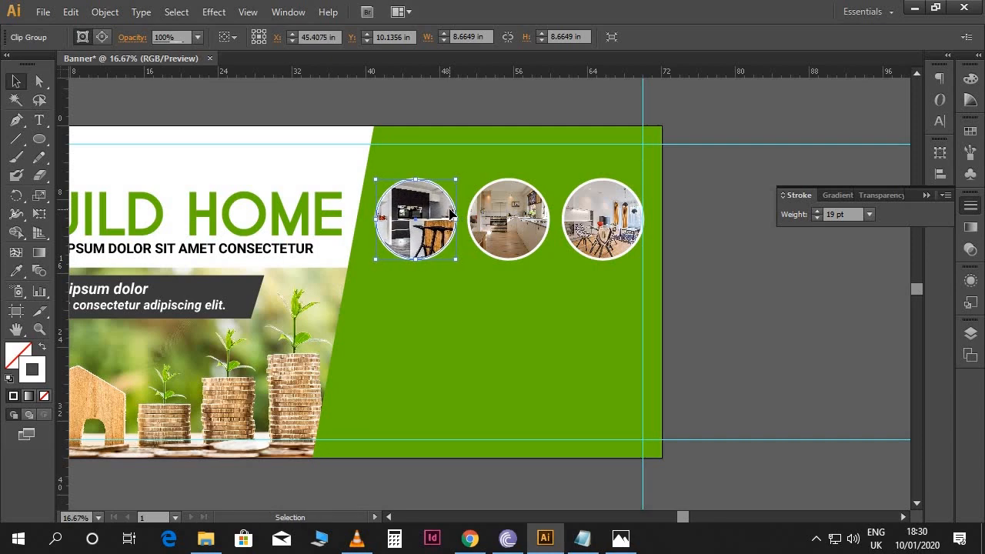
pyautogui.click(749, 328)
pyautogui.moveTo(711, 334); pyautogui.dragTo(738, 323)
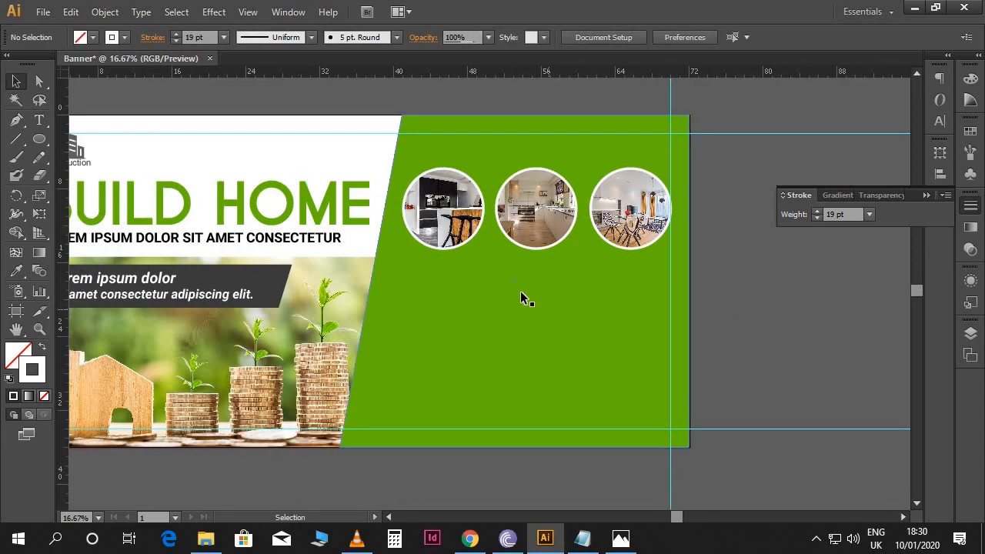
# - Copy the three-line paragraph starting "Lorem ipsum dolor sit consectetur" from the Notepad file and return to Illustrator
pyautogui.click(585, 538)
pyautogui.moveTo(349, 247); pyautogui.dragTo(122, 222)
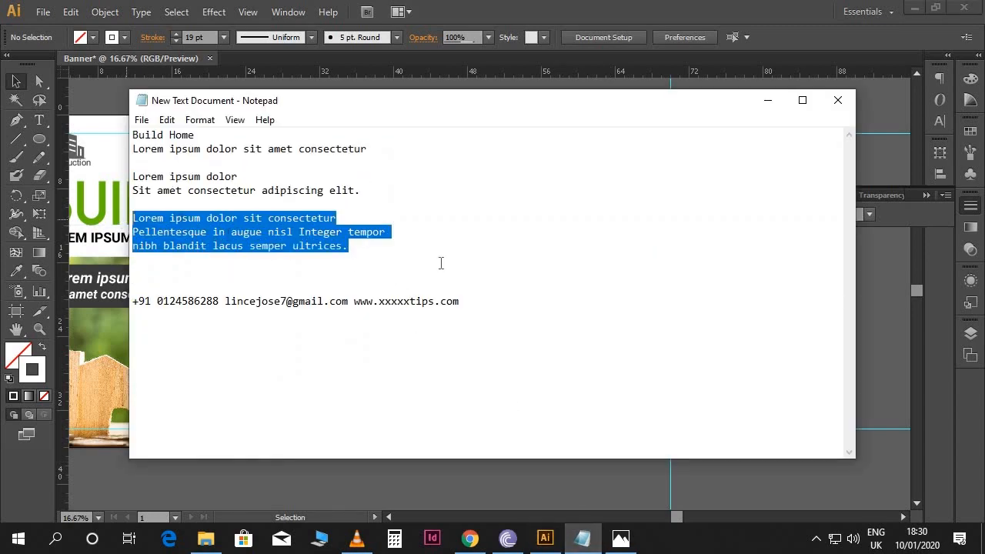
pyautogui.click(893, 391)
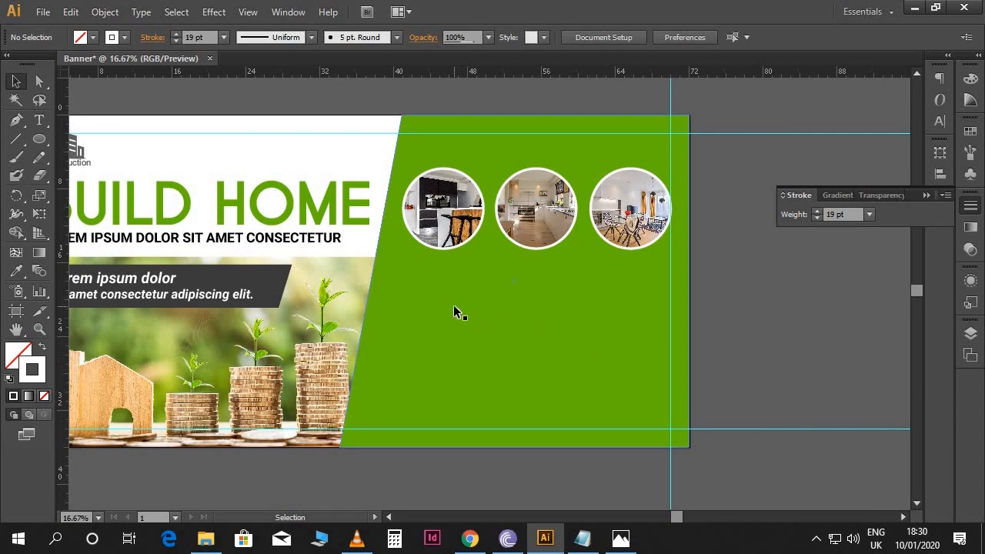
# - Paste the copied paragraph into a new text frame beneath the circular photos and format it as Roboto at 106 pt
pyautogui.press('t')
pyautogui.moveTo(443, 290); pyautogui.dragTo(675, 340)
pyautogui.write('LOREM')
pyautogui.hotkey('ctrl', 'a')
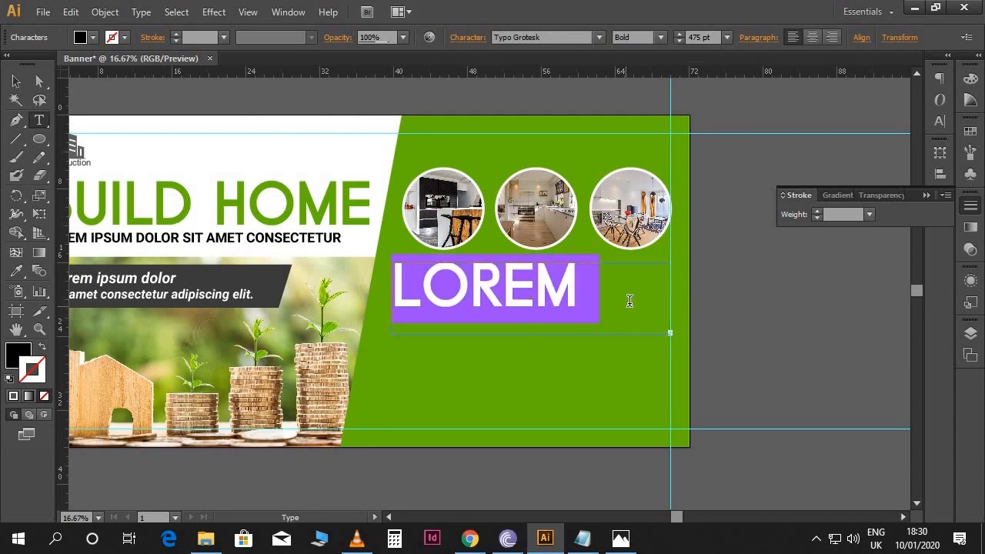
pyautogui.click(705, 37)
pyautogui.click(577, 37)
pyautogui.write('Rage Italic')
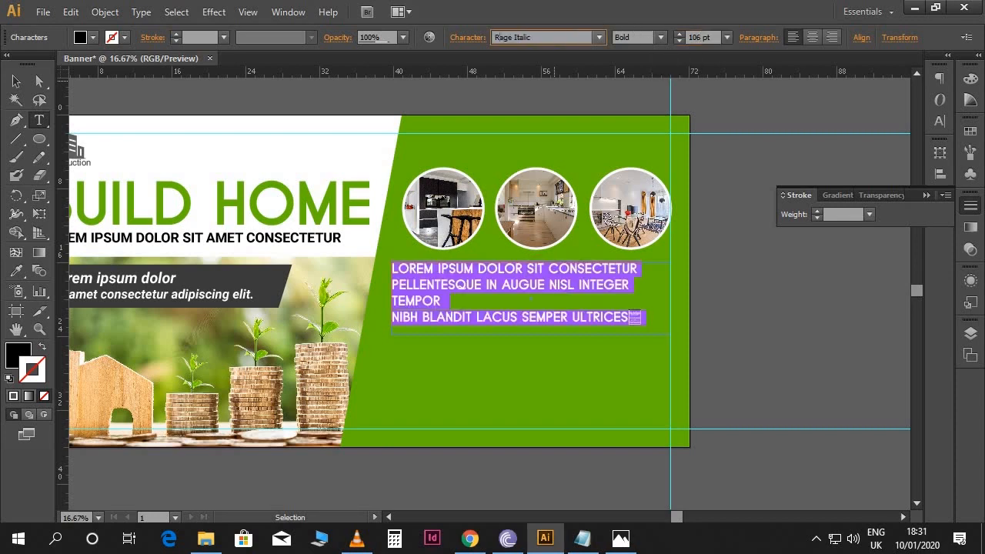
pyautogui.press('Return')
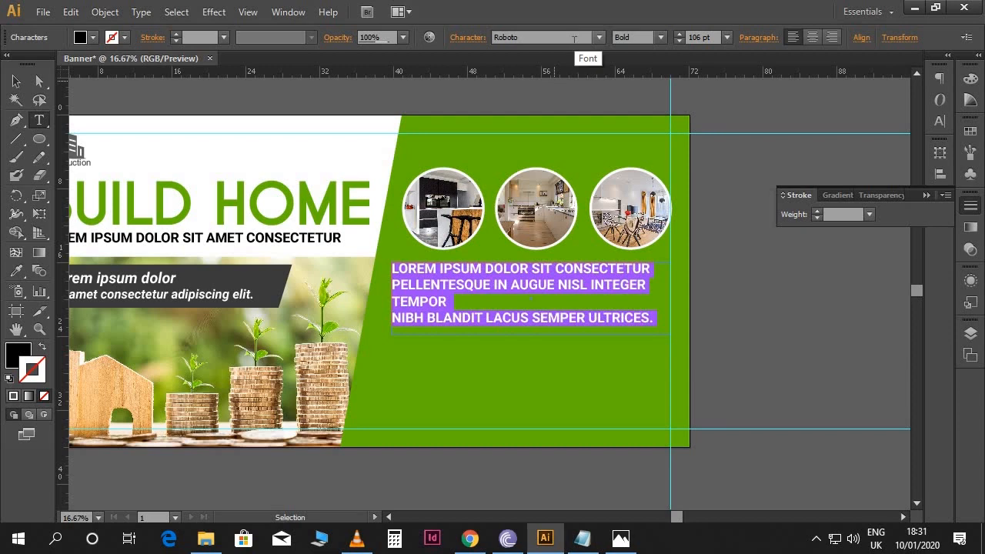
# - Set the paragraph text below the "Lorem ipsum dolor sit consectetur" heading to the Light weight at 110 pt
pyautogui.click(451, 289)
pyautogui.moveTo(394, 286); pyautogui.dragTo(659, 333)
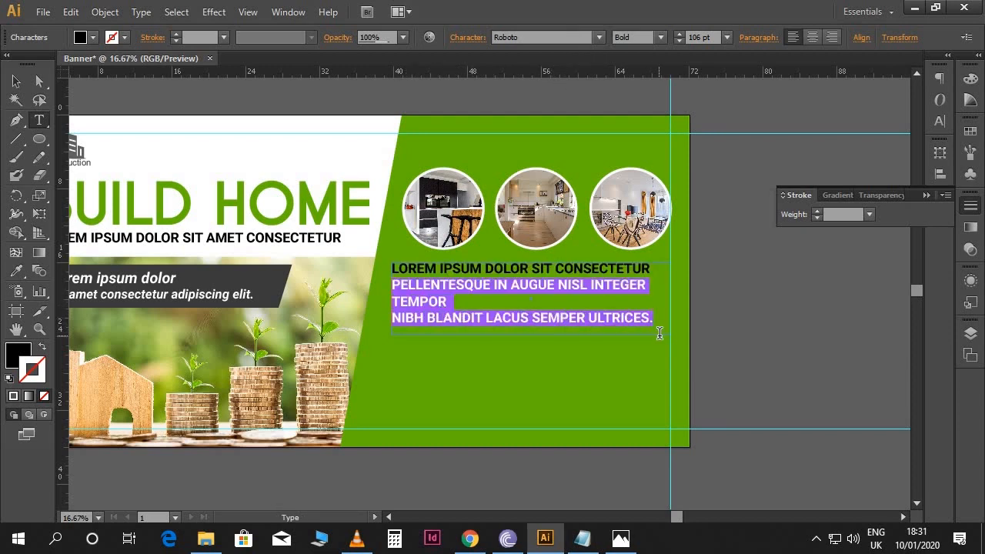
pyautogui.click(660, 38)
pyautogui.click(645, 83)
pyautogui.click(713, 37)
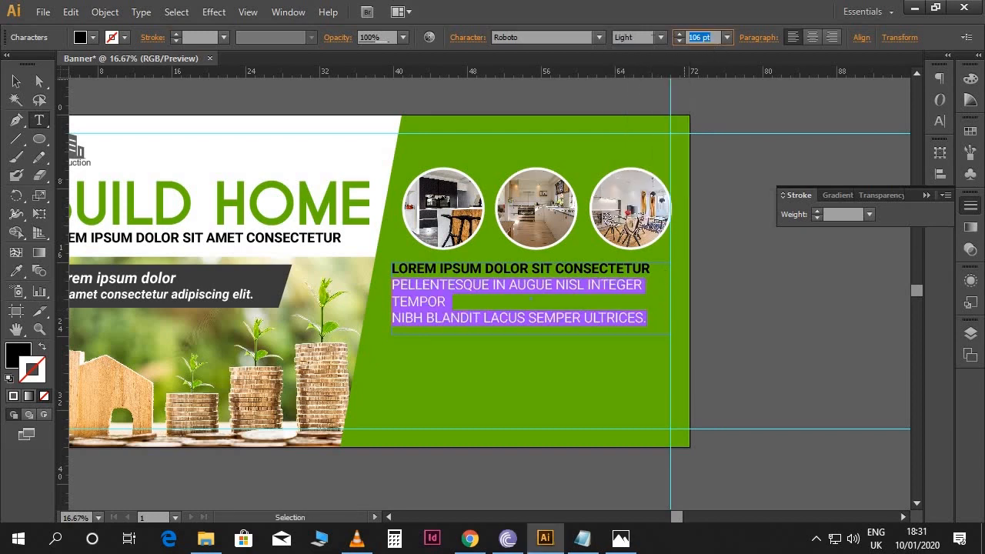
pyautogui.write('110')
pyautogui.press('Return')
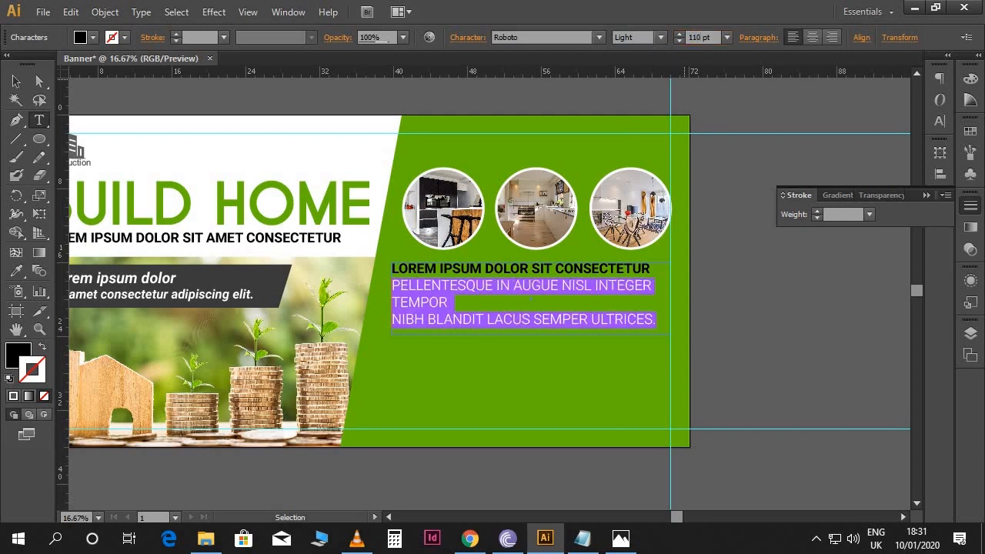
# - Turn off All Caps for the body lines beneath the paragraph heading
pyautogui.click(932, 121)
pyautogui.click(915, 69)
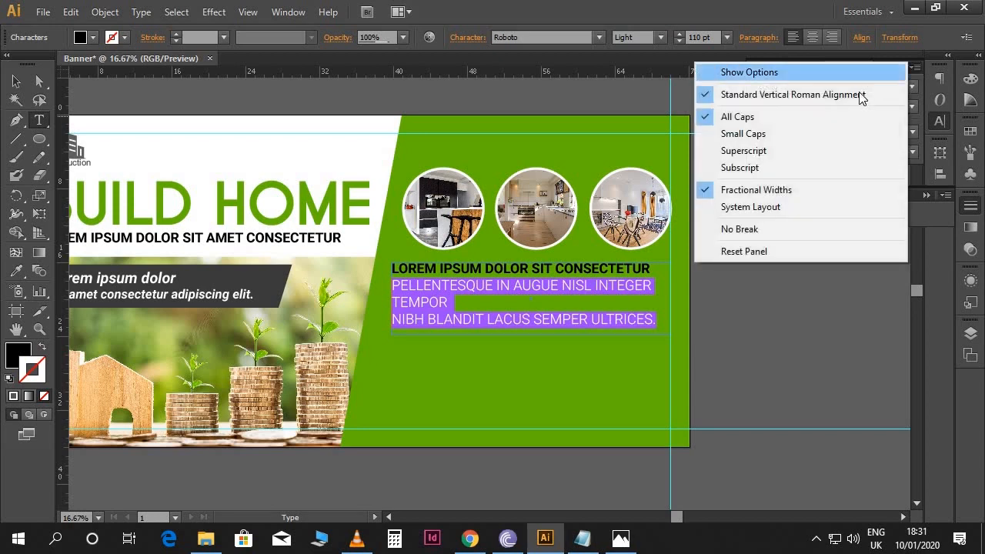
pyautogui.click(804, 114)
pyautogui.click(895, 70)
# - Fill the "Lorem ipsum dolor sit consectetur" heading above the body lines with white
pyautogui.moveTo(653, 270); pyautogui.dragTo(384, 271)
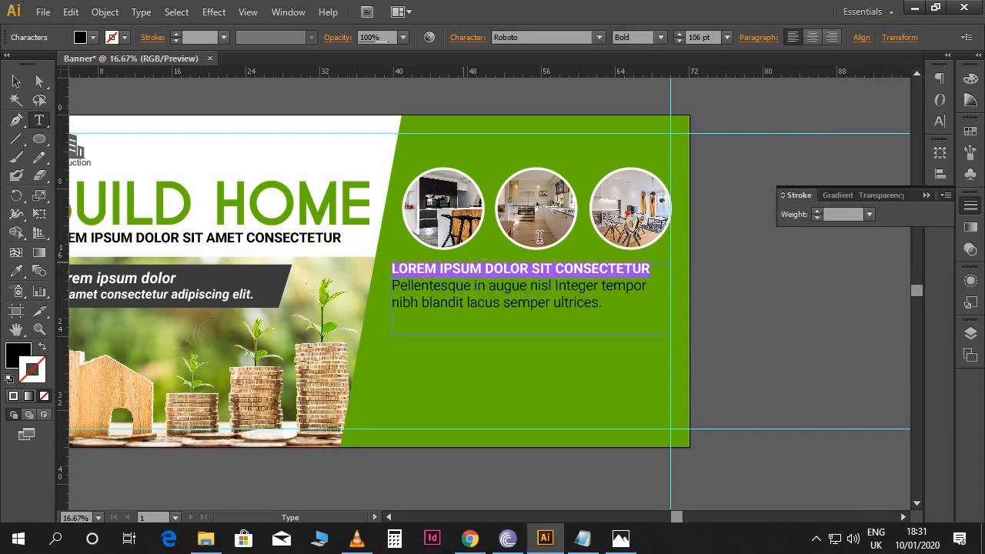
pyautogui.click(971, 79)
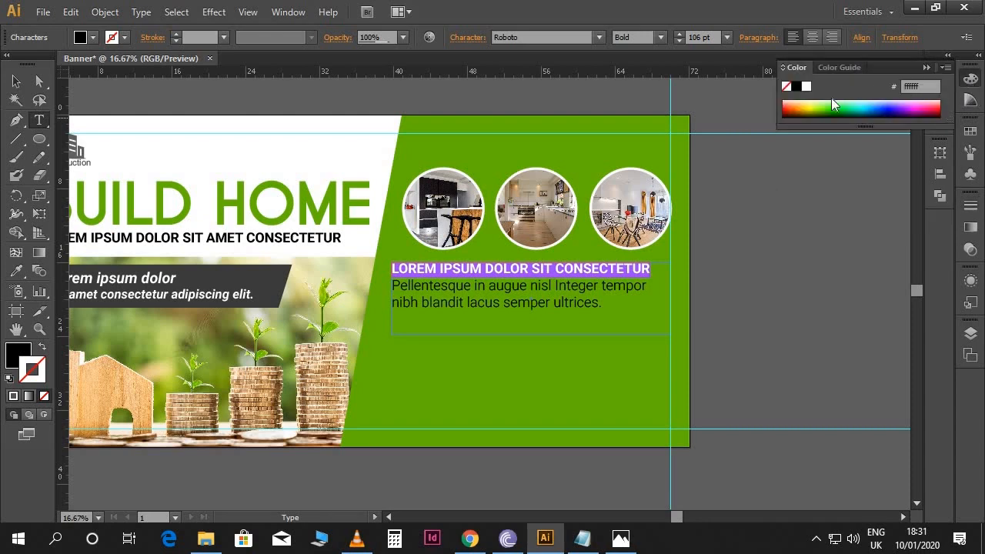
pyautogui.click(806, 90)
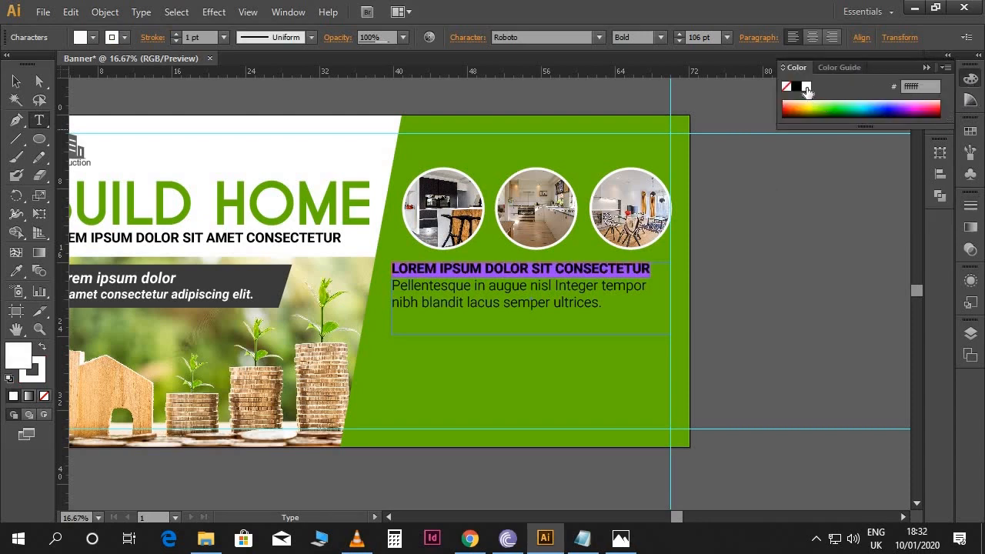
pyautogui.click(622, 264)
pyautogui.click(927, 67)
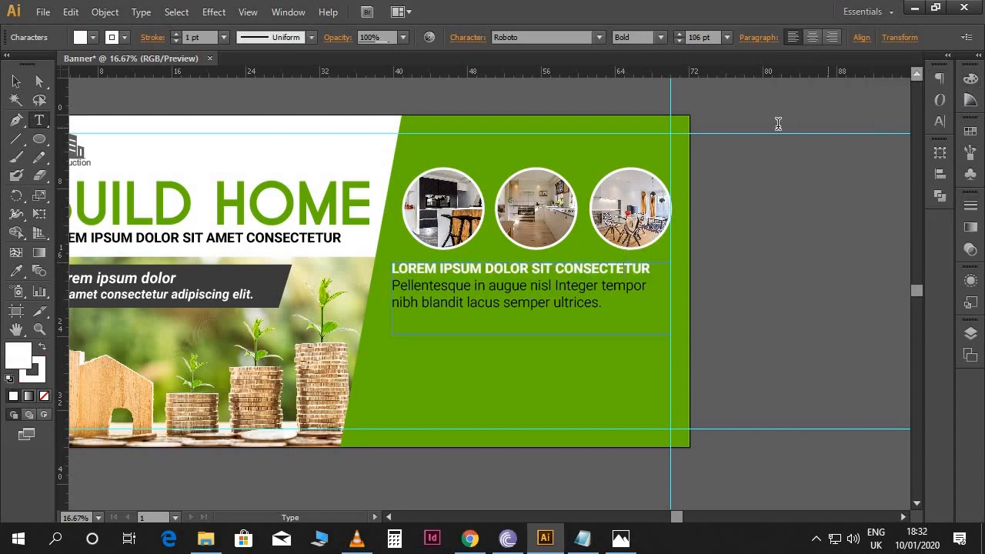
# - Shorten the paragraph's text frame to fit its lines and move it right until the heading ends at the right-hand margin guide
pyautogui.click(16, 81)
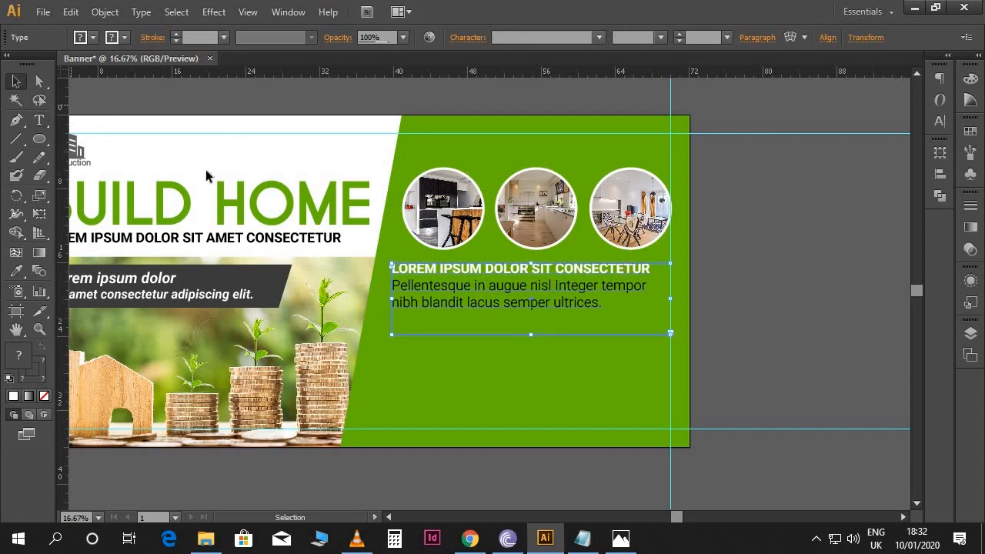
pyautogui.moveTo(531, 335); pyautogui.dragTo(531, 315)
pyautogui.click(789, 308)
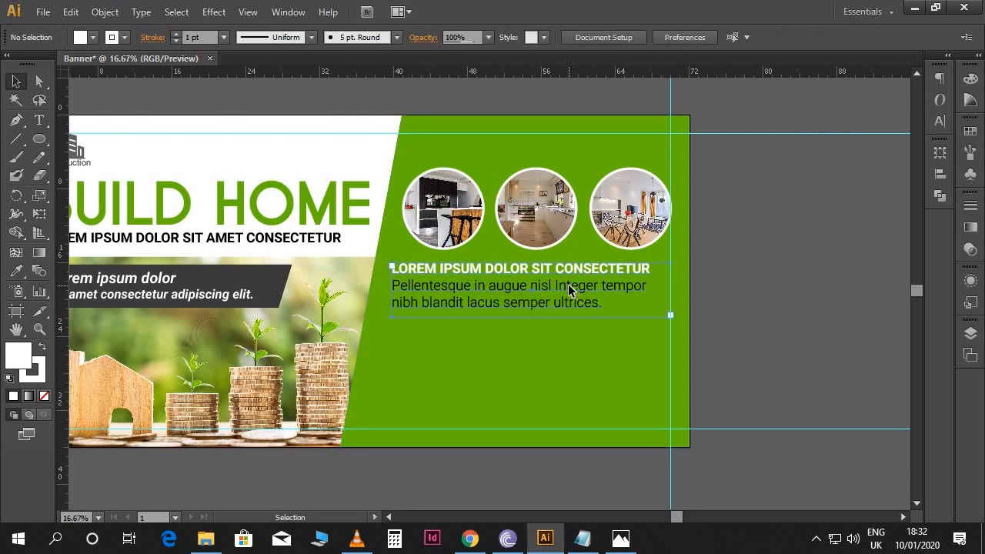
pyautogui.moveTo(570, 286)
pyautogui.mouseDown()
pyautogui.moveTo(571, 277)
pyautogui.moveTo(550, 296)
pyautogui.moveTo(559, 295)
pyautogui.mouseUp()
pyautogui.click(832, 300)
pyautogui.moveTo(671, 447); pyautogui.dragTo(668, 362)
pyautogui.moveTo(512, 213); pyautogui.dragTo(510, 225)
pyautogui.click(744, 211)
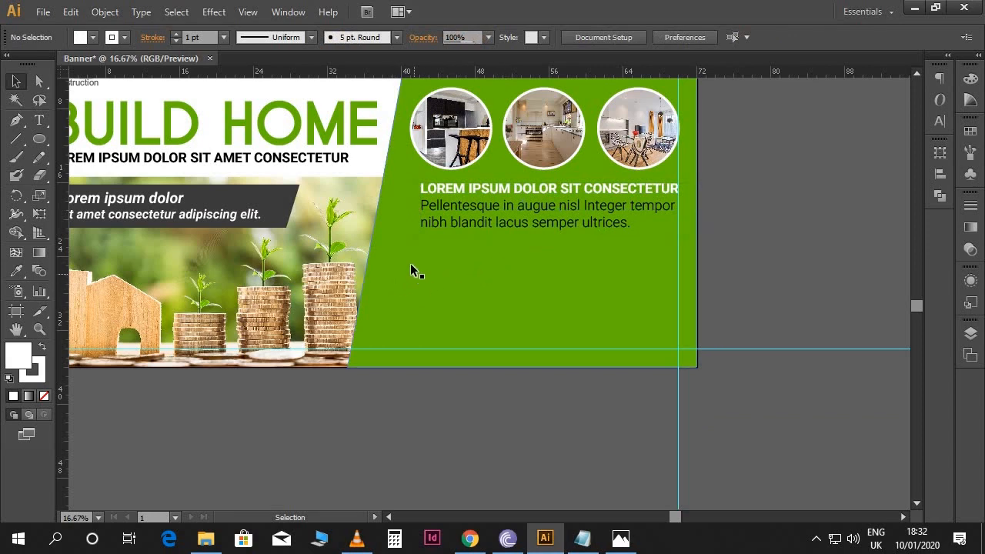
# - Place the icon 1 EPS file and position it below the paragraph near the slanted edge, at about X 40 in, Y 24 in
pyautogui.click(43, 12)
pyautogui.click(70, 262)
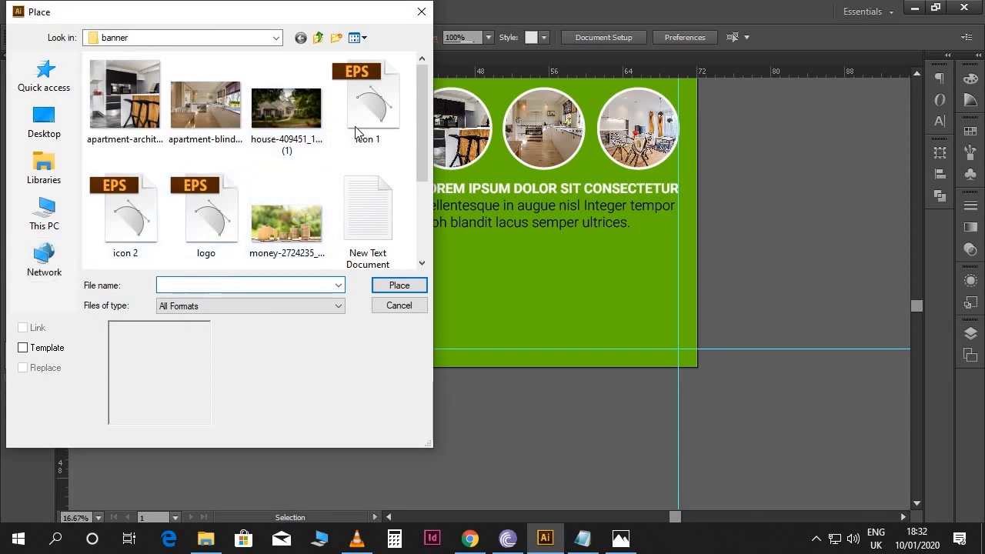
pyautogui.click(367, 116)
pyautogui.click(398, 285)
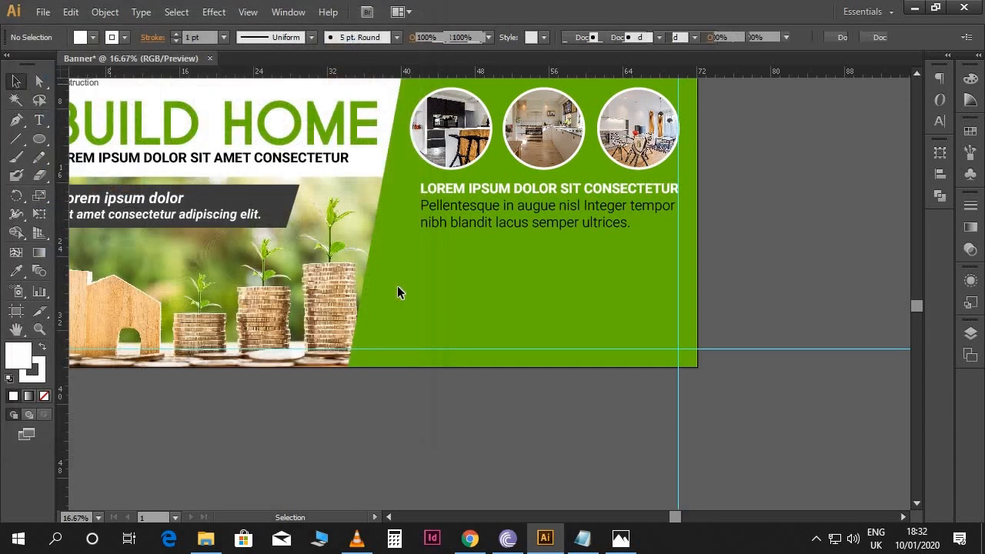
pyautogui.moveTo(487, 299); pyautogui.dragTo(399, 267)
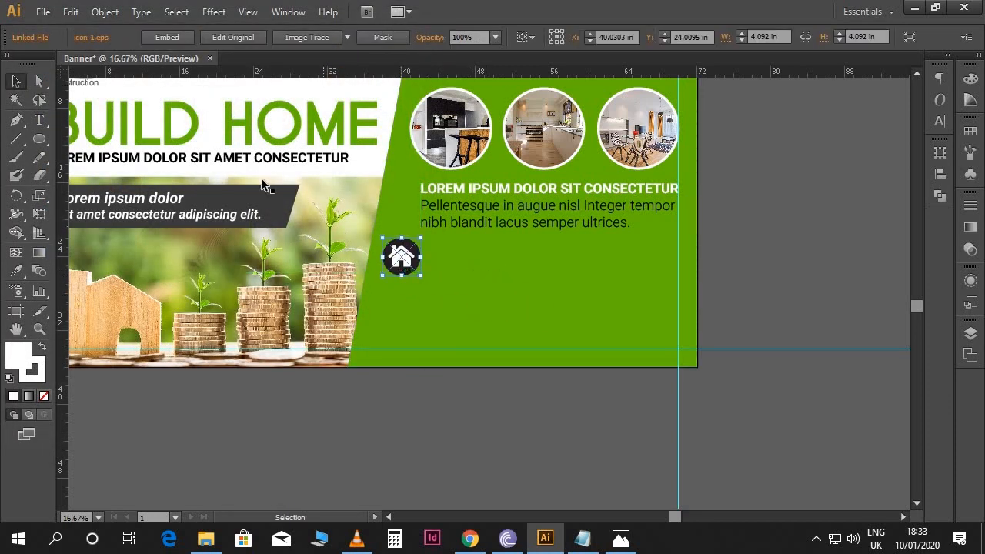
# - Place the icon 2 EPS file, position it directly below the house icon and deselect it
pyautogui.click(42, 12)
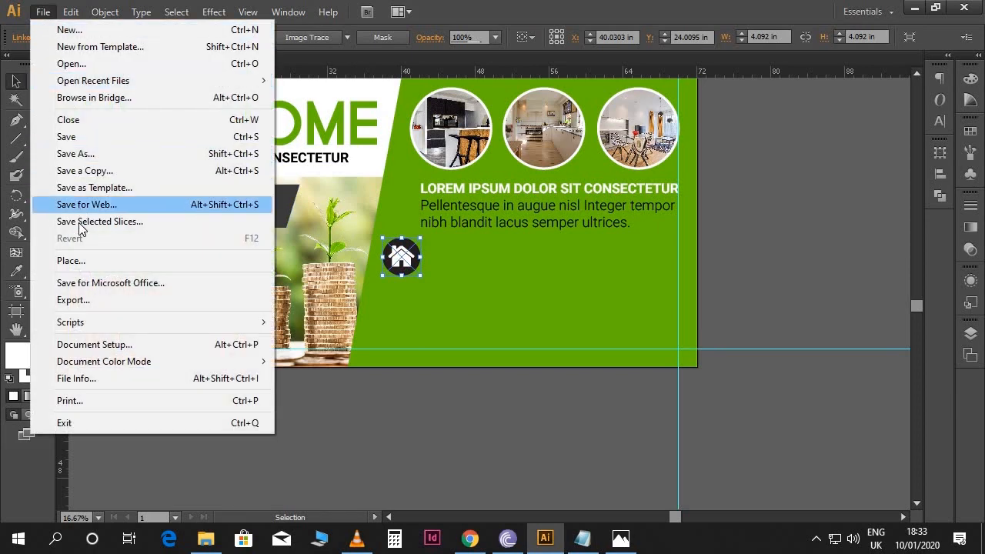
pyautogui.click(83, 261)
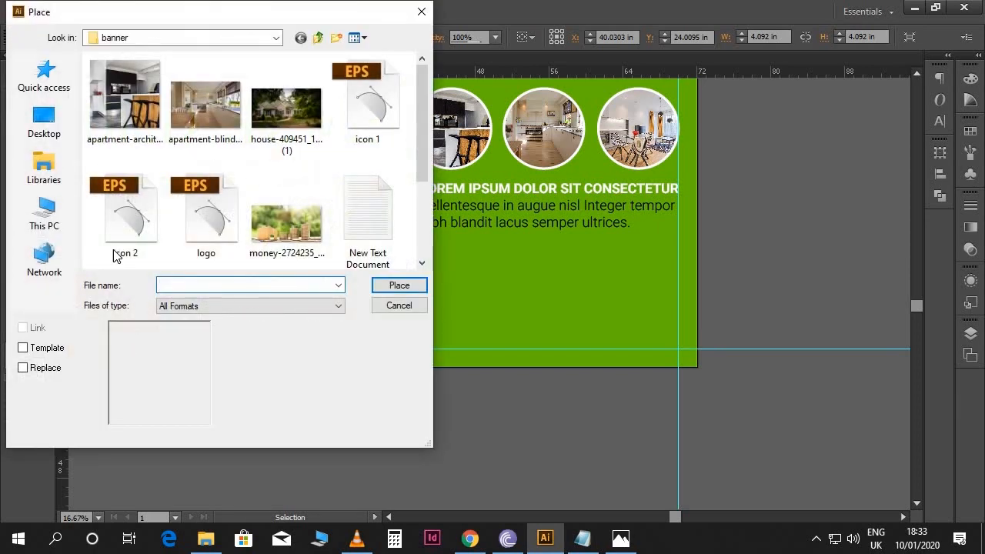
pyautogui.click(124, 223)
pyautogui.click(399, 285)
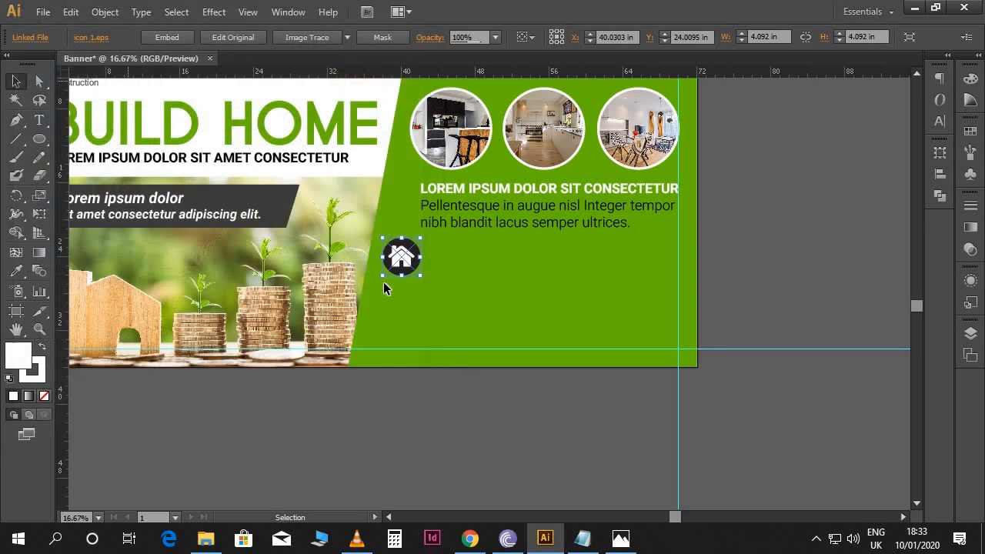
pyautogui.moveTo(487, 303); pyautogui.dragTo(399, 305)
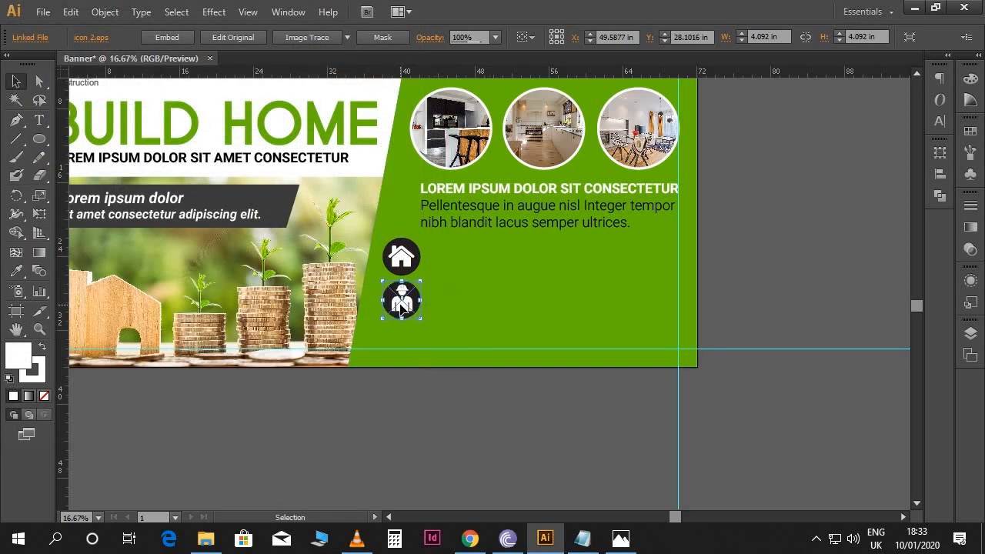
pyautogui.click(495, 406)
# - Duplicate the two-line white italic text from the dark slanted bar and position the copy beside the house icon
pyautogui.press('space')
pyautogui.moveTo(509, 322); pyautogui.dragTo(539, 332)
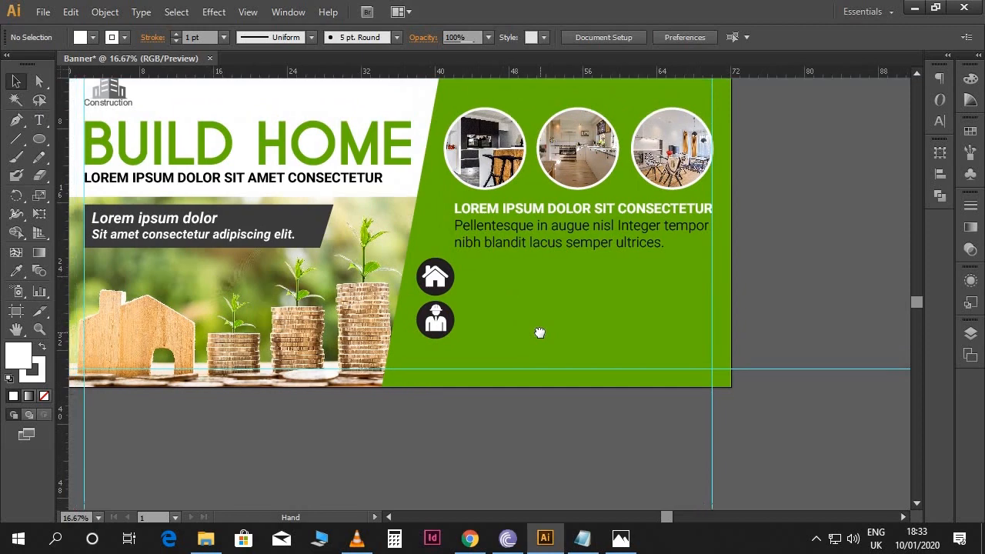
pyautogui.click(246, 238)
pyautogui.moveTo(246, 238); pyautogui.dragTo(611, 284)
pyautogui.click(768, 313)
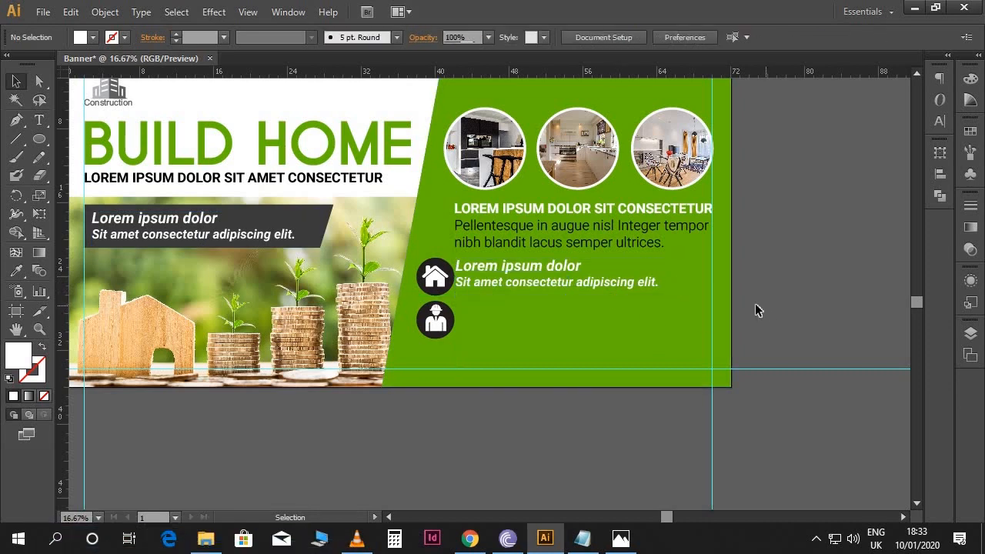
# - Duplicate the house icon's two-line text straight down so the copy sits beside the worker icon
pyautogui.click(506, 285)
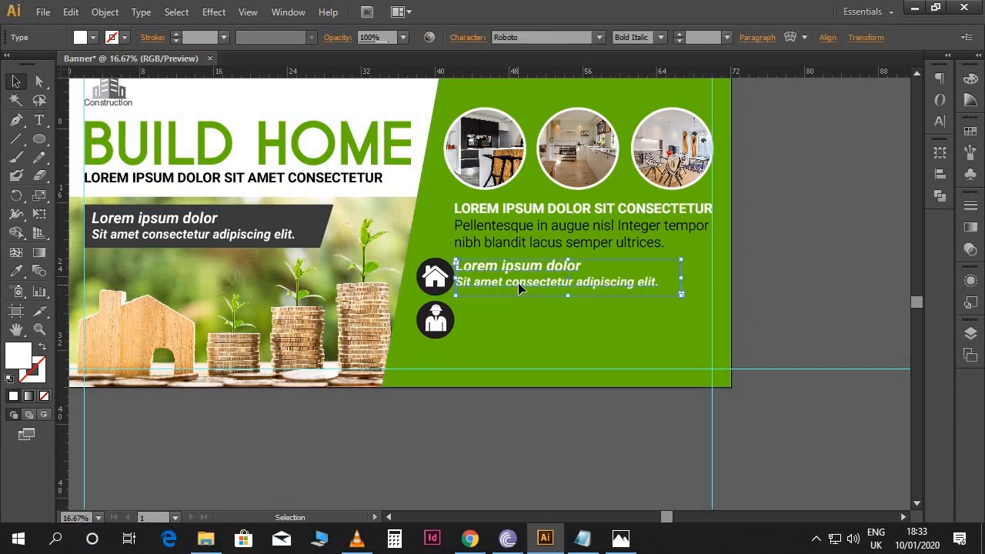
pyautogui.moveTo(523, 286); pyautogui.dragTo(524, 329)
pyautogui.click(776, 304)
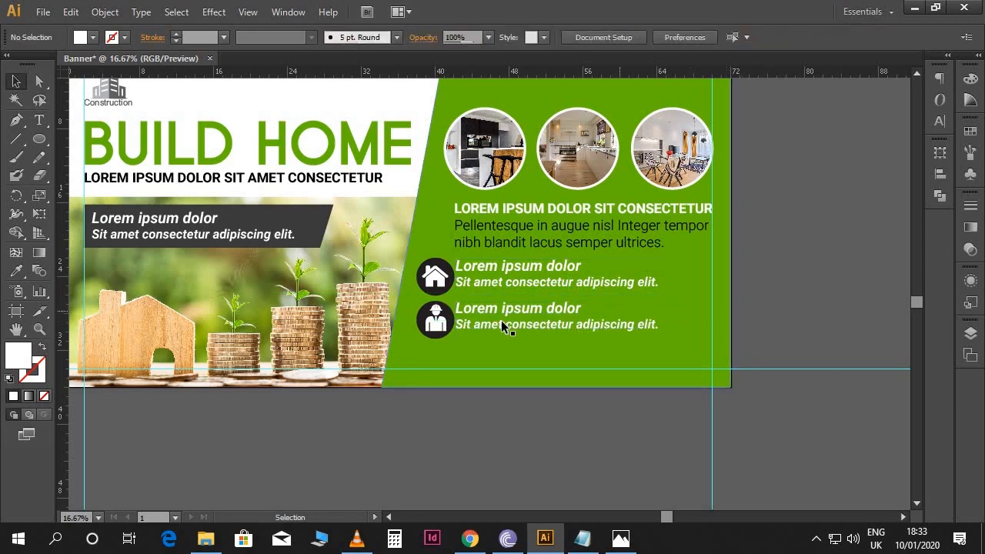
# - Nudge the house and worker icons together left and slightly up to widen their gap from the captions, and deselect them
pyautogui.click(444, 330)
pyautogui.keyDown('shift'); pyautogui.click(446, 284); pyautogui.keyUp('shift')
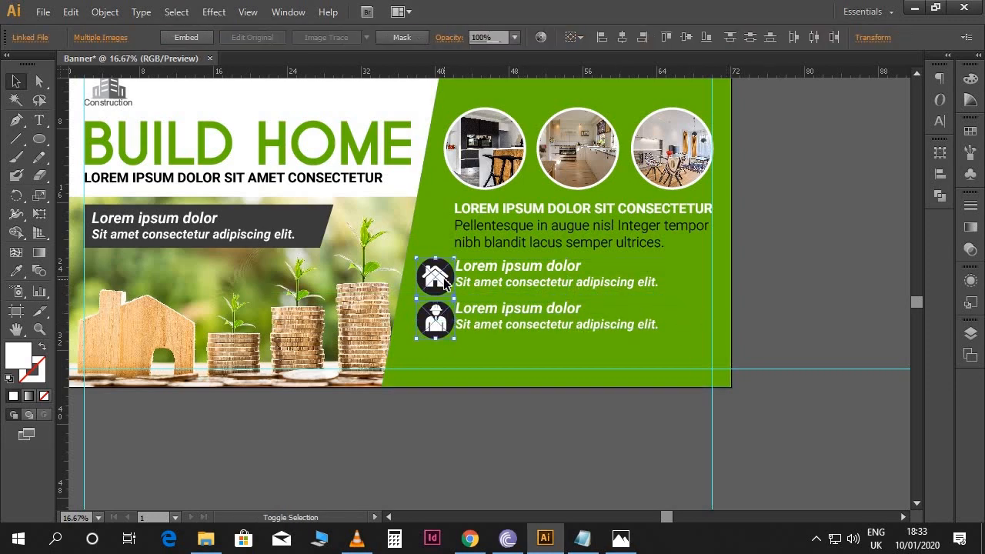
pyautogui.hotkey('shift', 'Left')
pyautogui.hotkey('shift', 'Left')
pyautogui.hotkey('shift', 'Left')
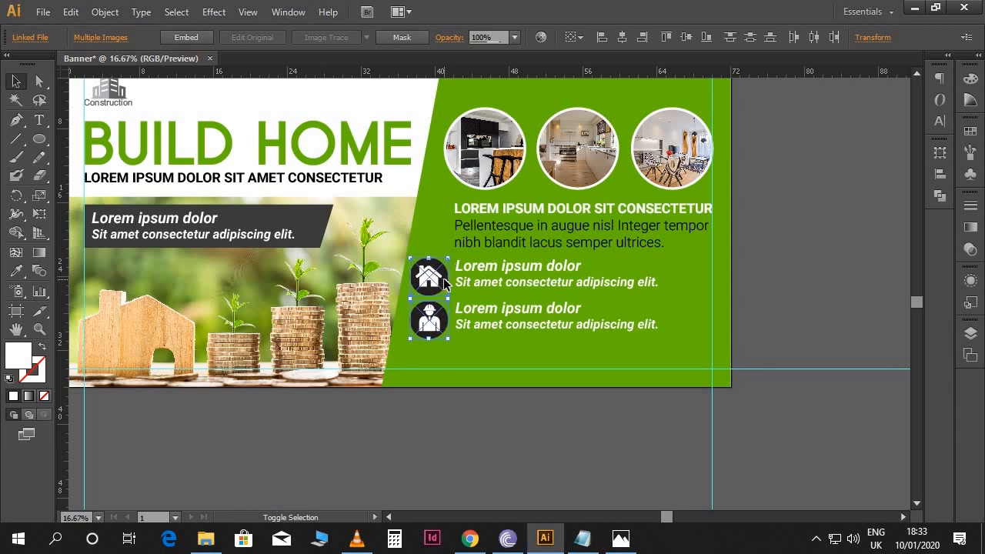
pyautogui.hotkey('shift', 'Up')
pyautogui.click(680, 334)
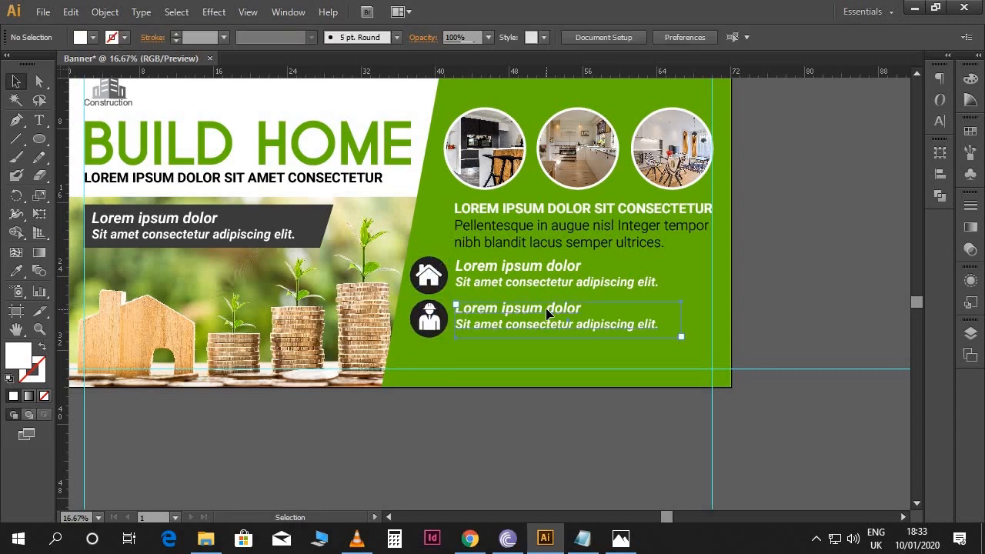
pyautogui.click(545, 310)
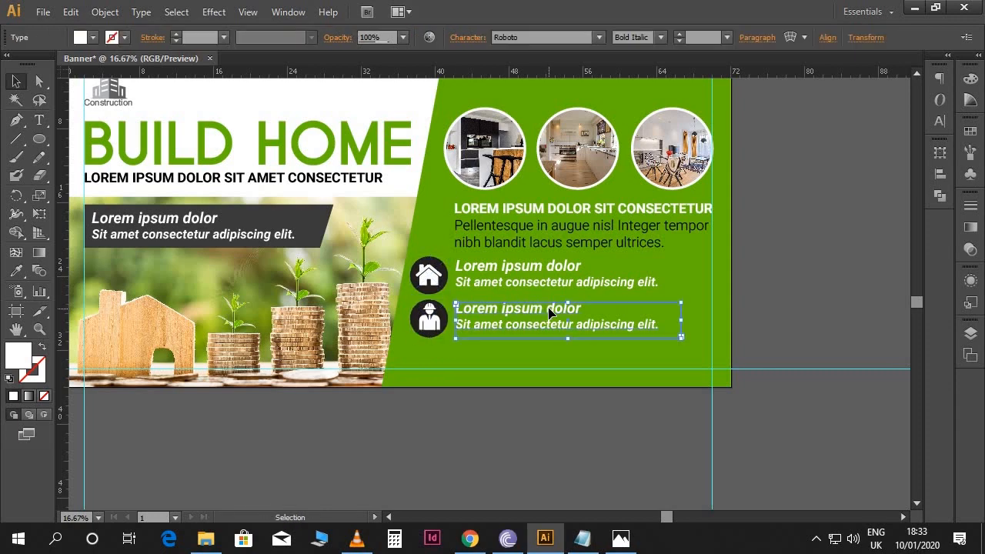
pyautogui.click(796, 270)
pyautogui.moveTo(796, 270); pyautogui.dragTo(774, 274)
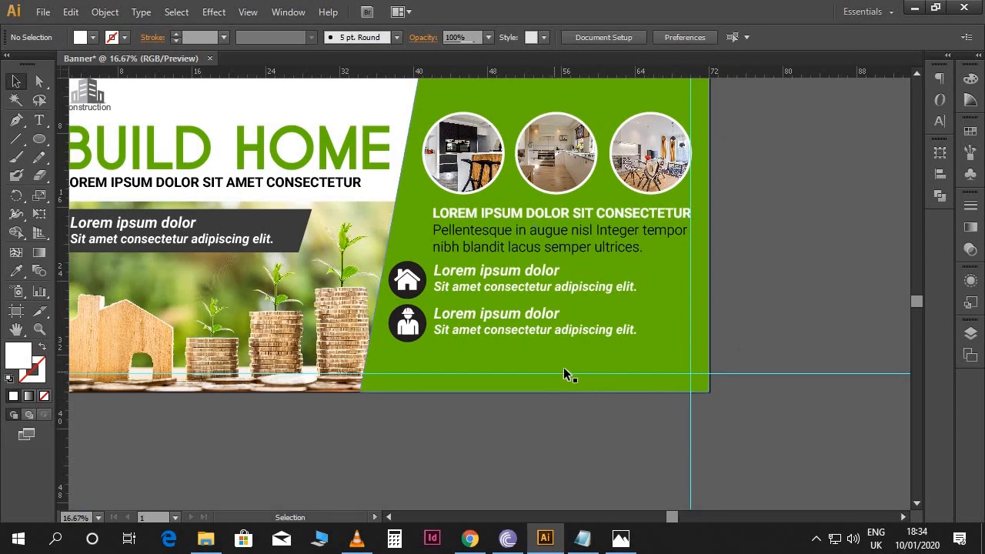
# - Copy the contact line with the phone number, e-mail and website from the Notepad file and return to Illustrator
pyautogui.click(582, 538)
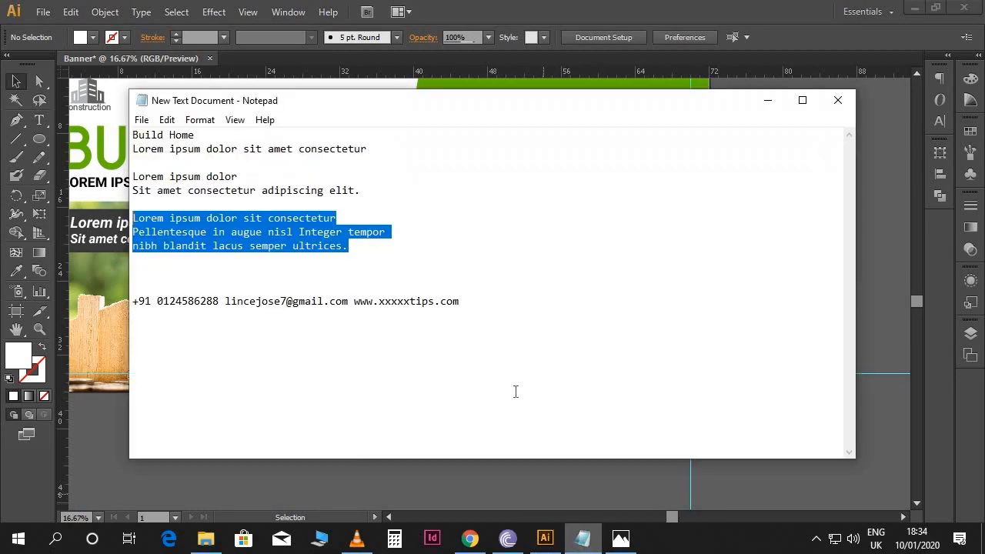
pyautogui.moveTo(462, 304); pyautogui.dragTo(128, 324)
pyautogui.hotkey('ctrl', 'c')
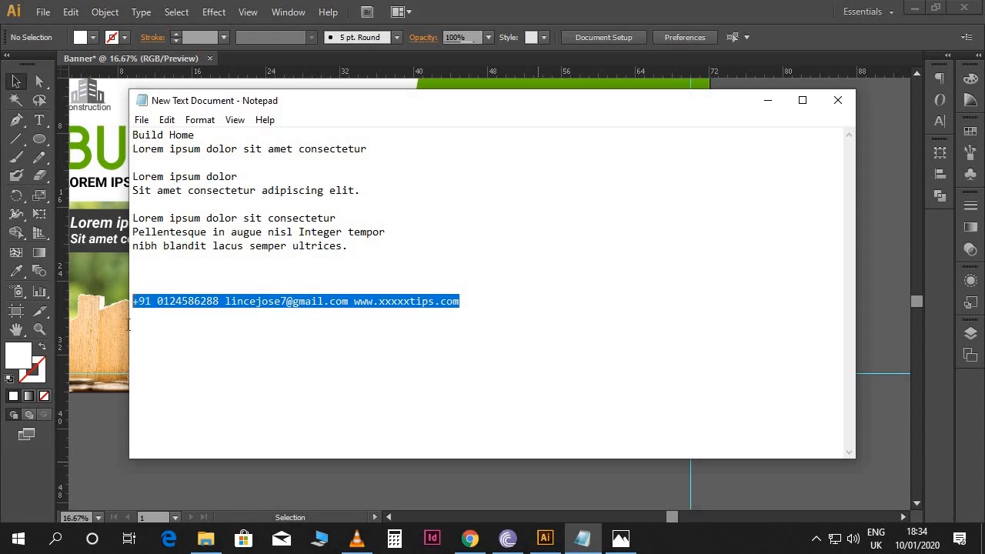
pyautogui.click(768, 100)
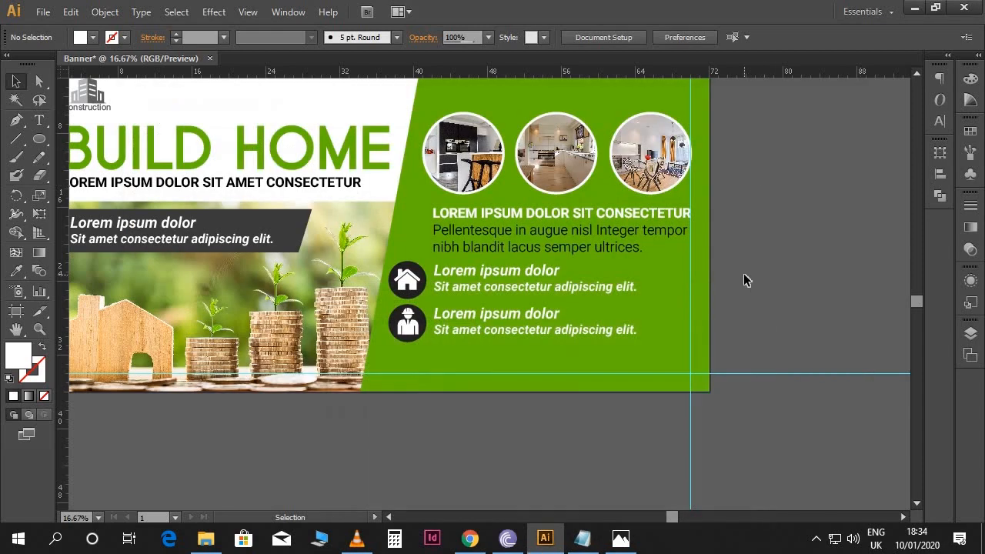
# - Paste the copied contact line as new text on the green area below the worker icon's caption
pyautogui.press('t')
pyautogui.click(460, 354)
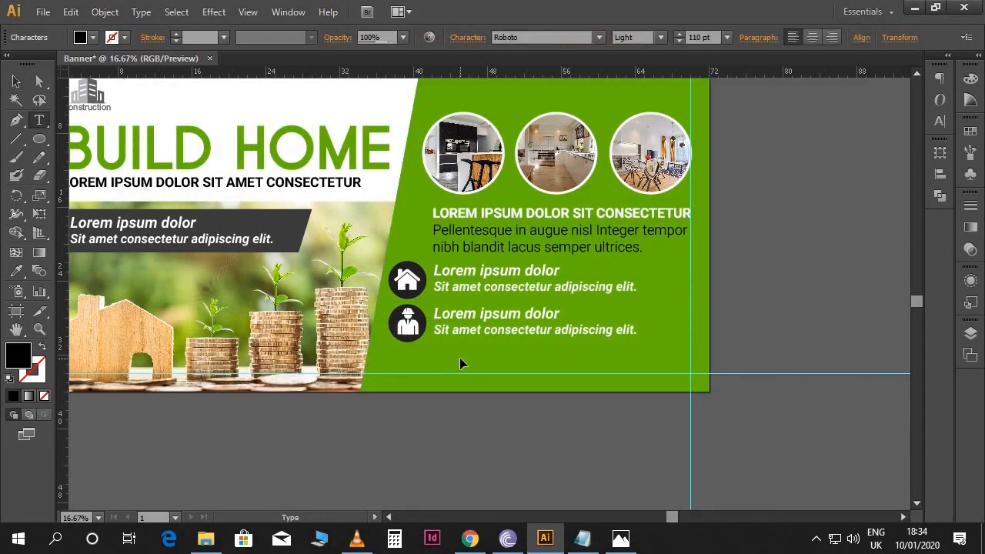
pyautogui.hotkey('ctrl', 'v')
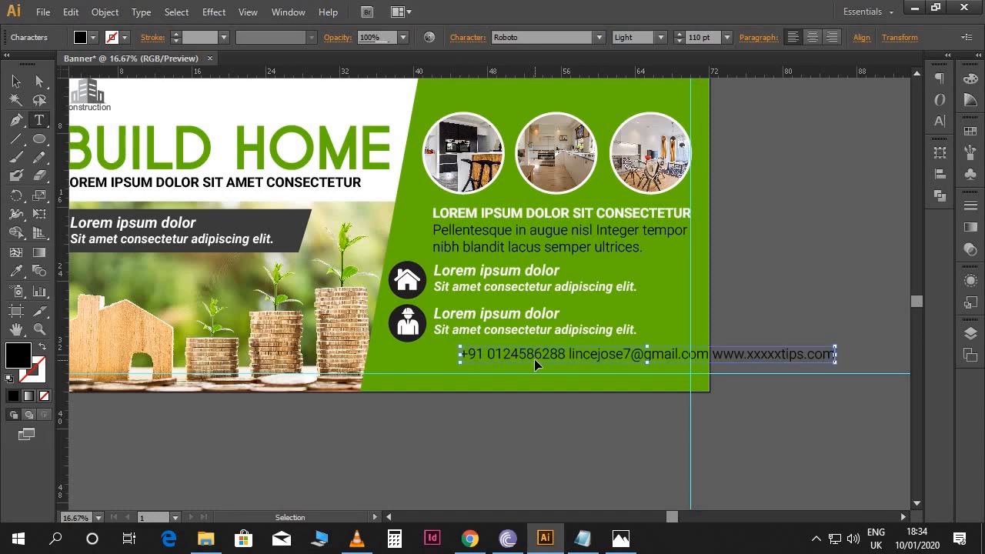
# - Set the whole contact line to Arial Regular at 70 pt and move it slightly left and down, inside the right guide
pyautogui.hotkey('ctrl', 'a')
pyautogui.click(520, 37)
pyautogui.write('Ag')
pyautogui.press('Return')
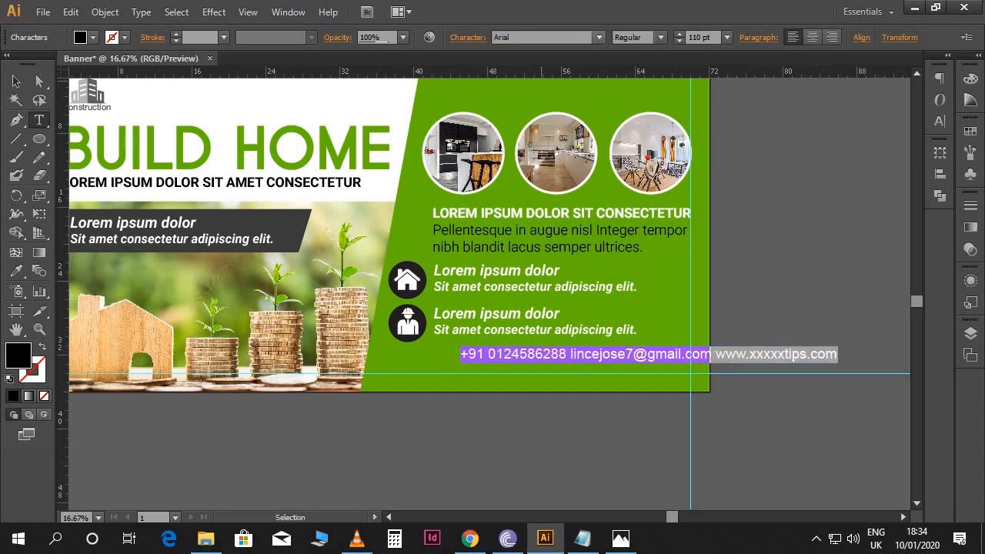
pyautogui.tripleClick(690, 37)
pyautogui.write('70')
pyautogui.press('Return')
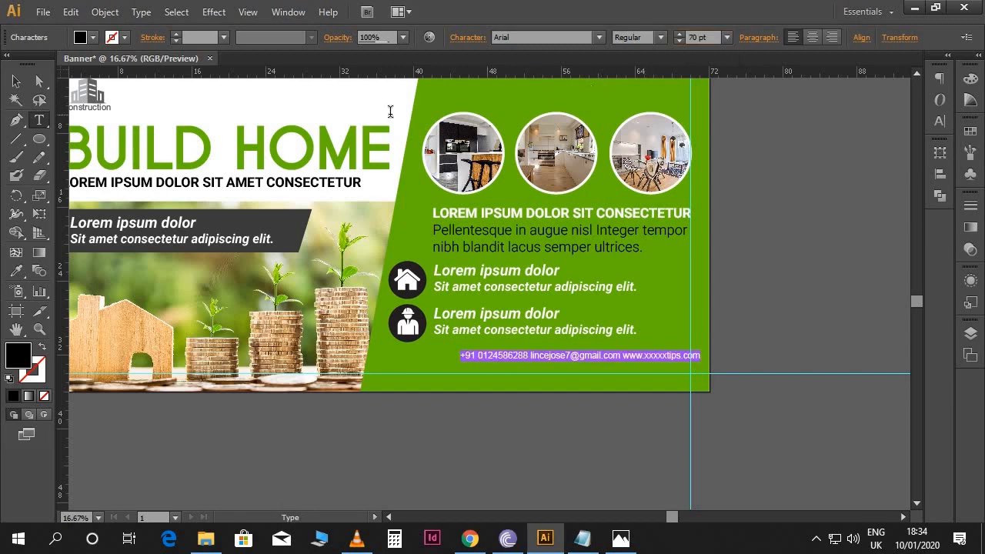
pyautogui.click(16, 81)
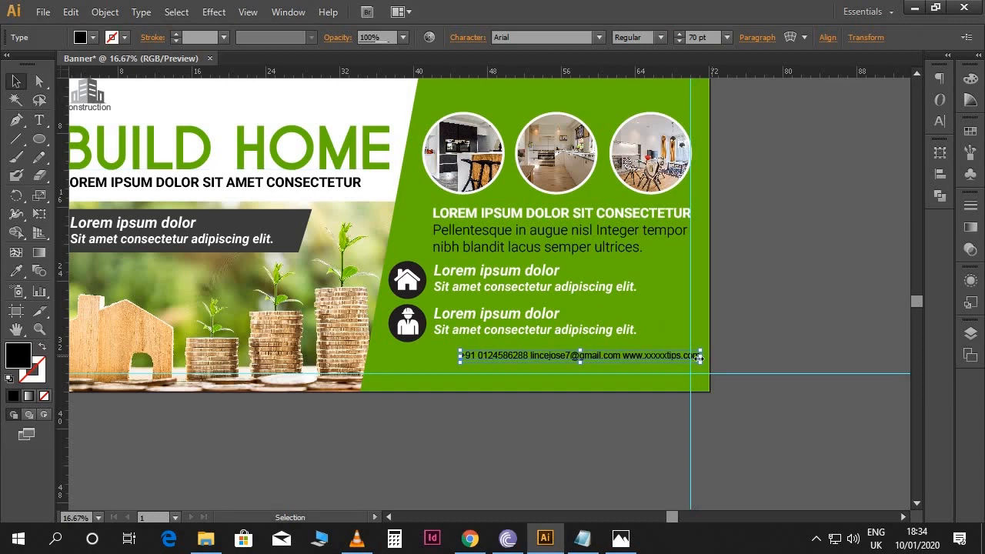
pyautogui.moveTo(676, 359); pyautogui.dragTo(661, 366)
# - Insert extra spaces between the phone number, e-mail and website in the contact line to make room for dividers
pyautogui.hotkey('ctrl', '+')
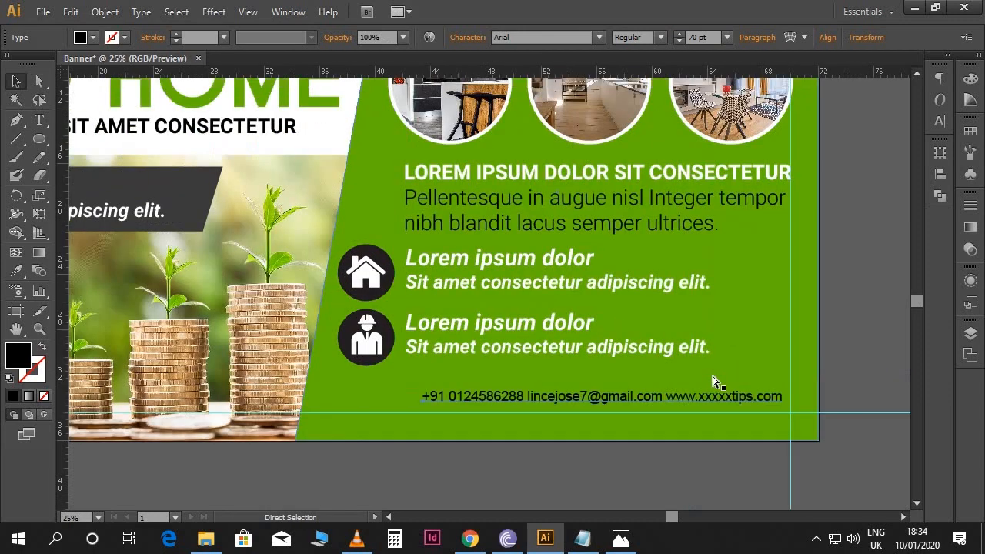
pyautogui.hotkey('ctrl', '+')
pyautogui.press('space')
pyautogui.moveTo(699, 378); pyautogui.dragTo(602, 282)
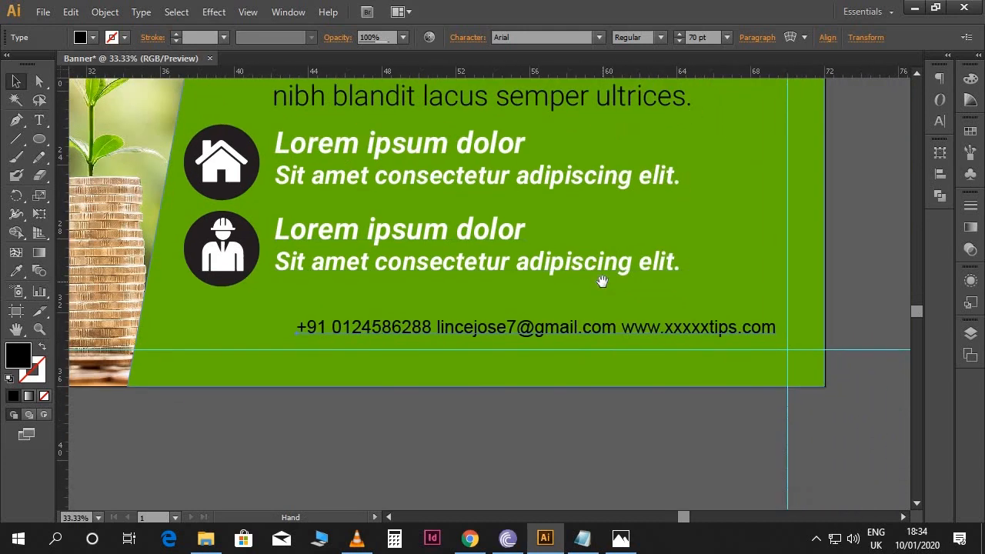
pyautogui.click(583, 396)
pyautogui.press('t')
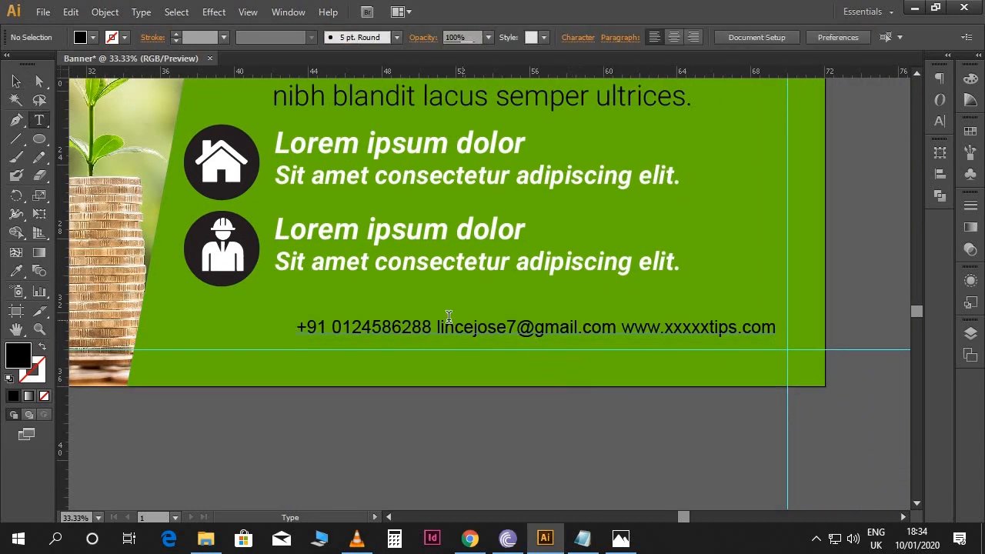
pyautogui.click(431, 322)
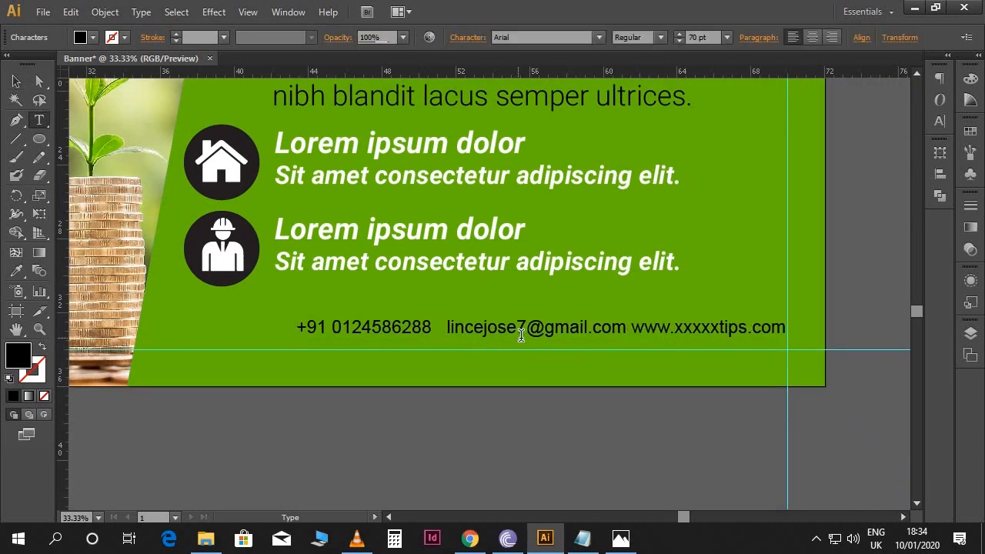
pyautogui.click(642, 329)
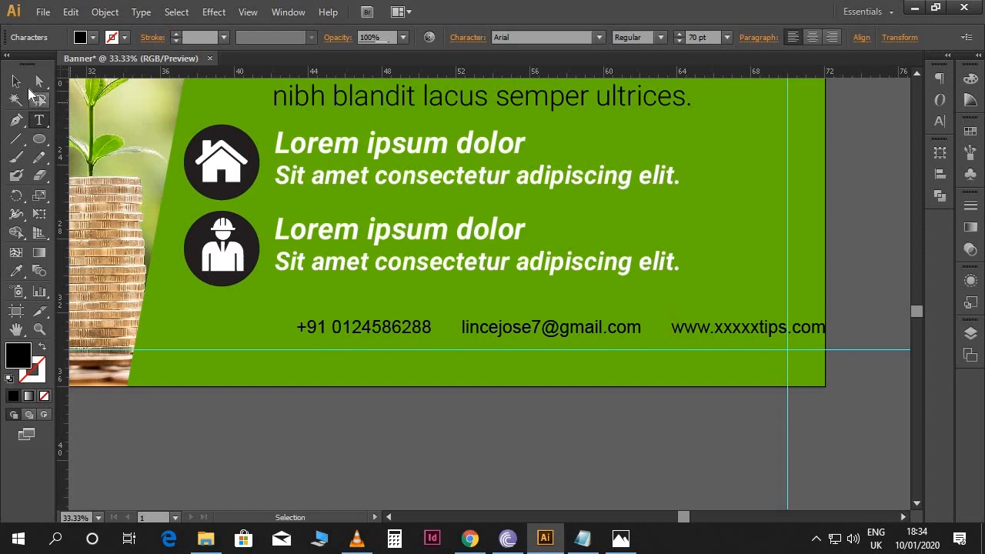
pyautogui.click(17, 81)
# - Draw a short vertical divider line between the phone number and e-mail with a 5 pt black stroke
pyautogui.click(21, 141)
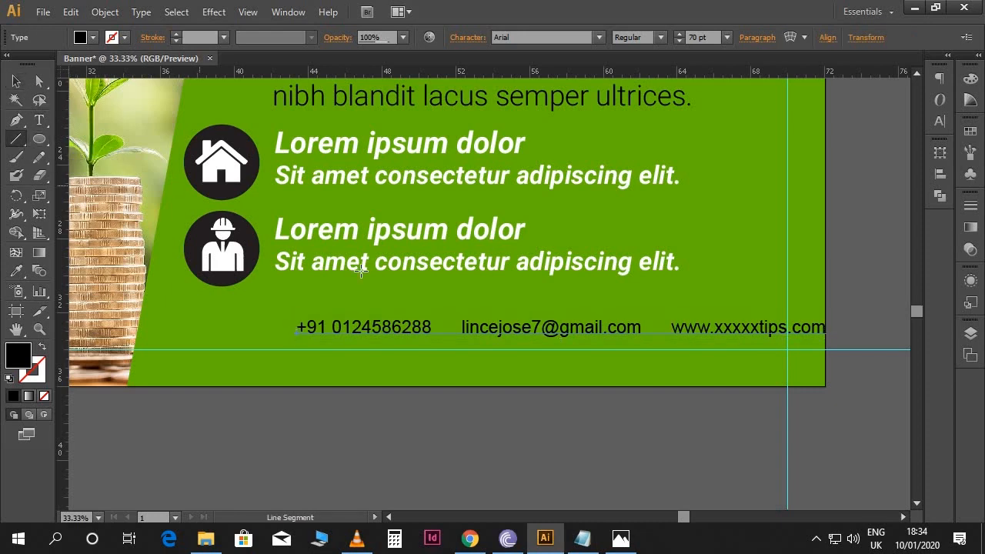
pyautogui.moveTo(444, 324); pyautogui.dragTo(444, 339)
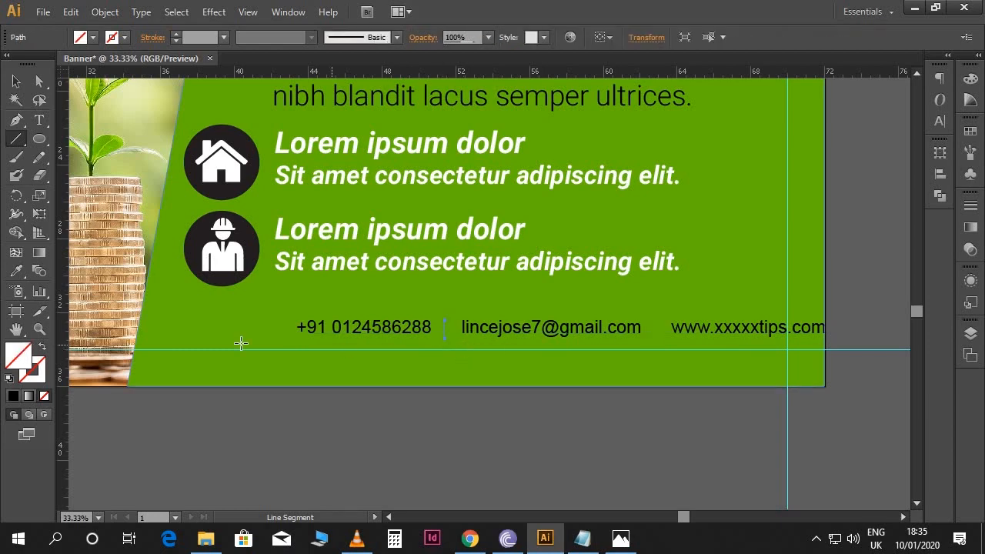
pyautogui.click(40, 375)
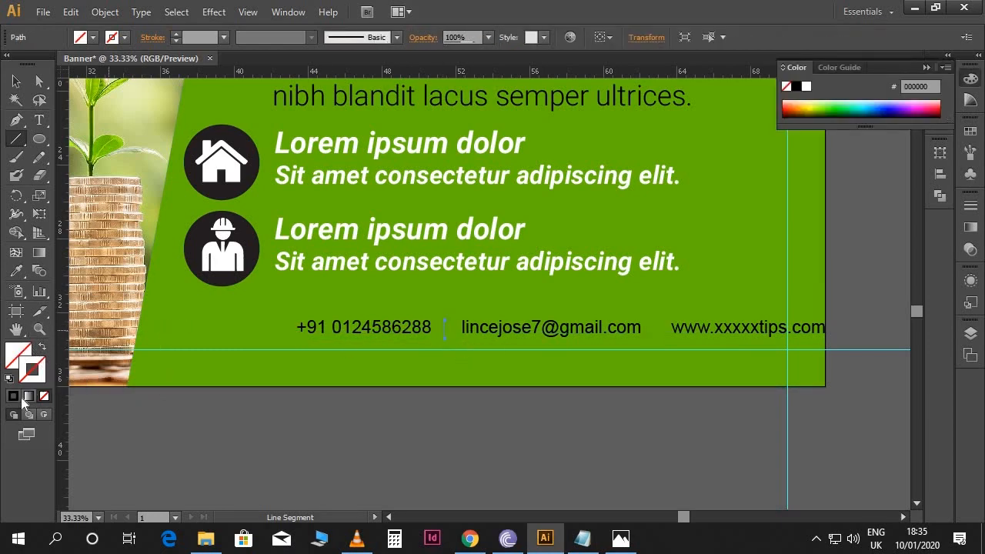
pyautogui.click(14, 397)
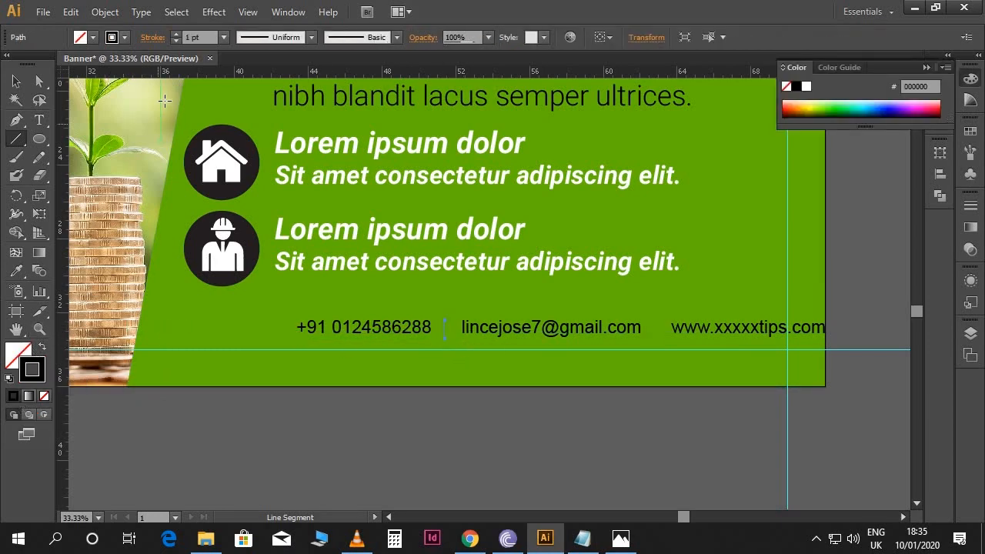
pyautogui.click(209, 37)
pyautogui.write('5')
pyautogui.press('Return')
pyautogui.press('v')
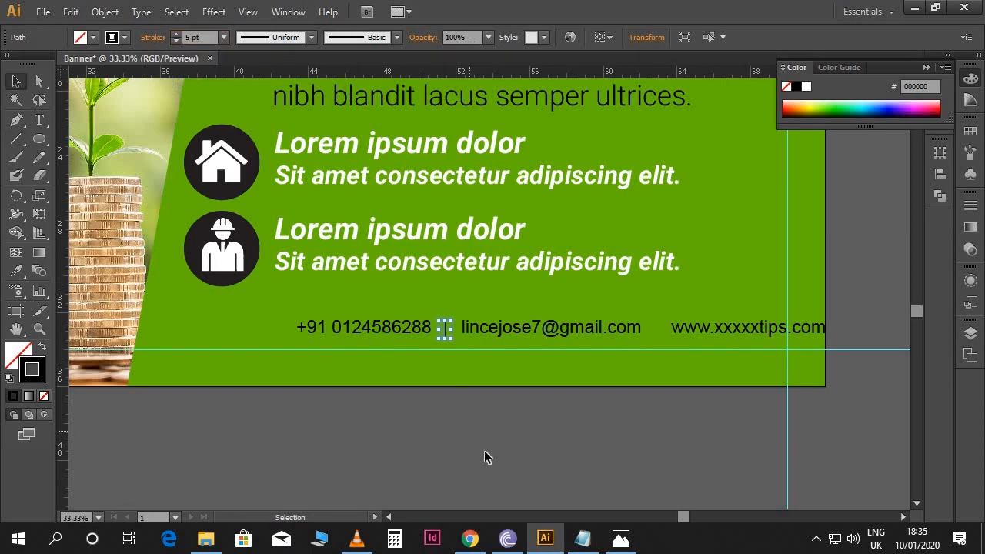
# - Duplicate the divider line into the gap between the e-mail and the website, and deselect it
pyautogui.click(529, 402)
pyautogui.moveTo(531, 402); pyautogui.dragTo(484, 401)
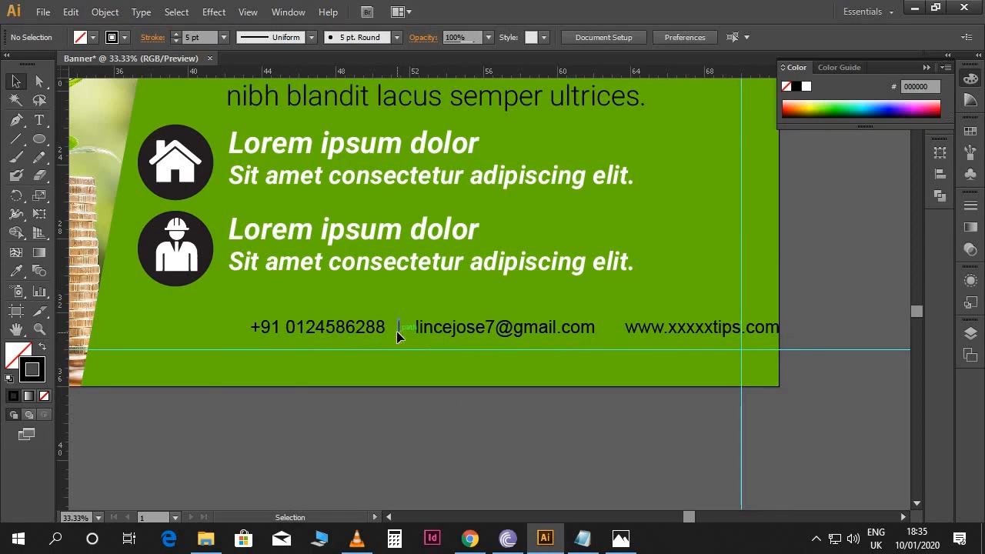
pyautogui.click(399, 335)
pyautogui.moveTo(398, 335); pyautogui.dragTo(610, 348)
pyautogui.click(639, 391)
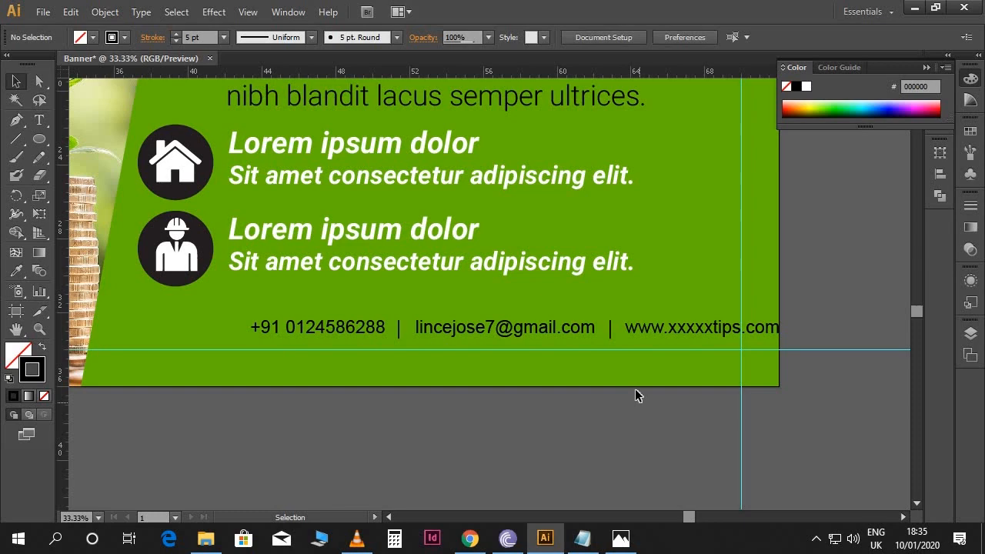
# - Group both divider lines with the contact text and move the group left and slightly up, inside the right guide
pyautogui.click(611, 334)
pyautogui.keyDown('shift'); pyautogui.click(399, 329); pyautogui.keyUp('shift')
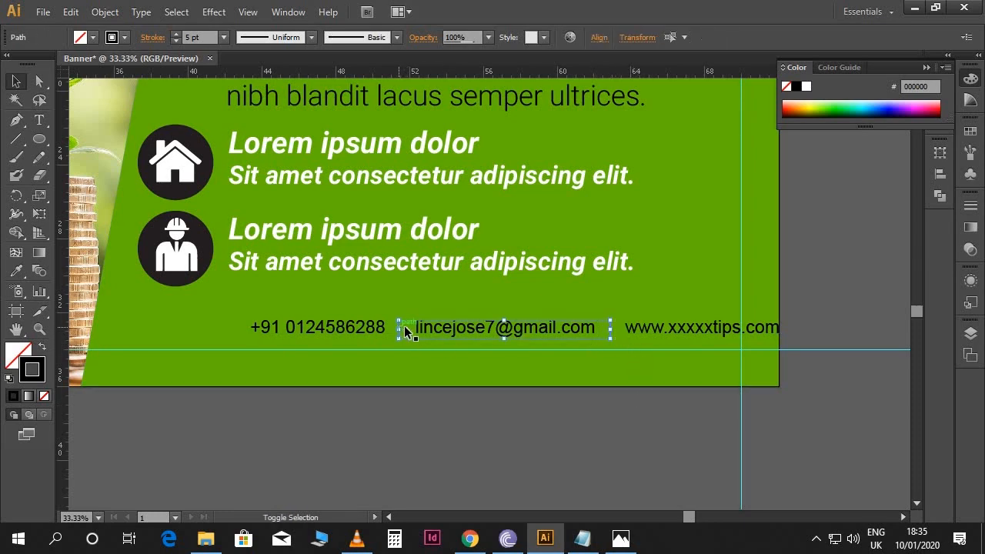
pyautogui.keyDown('shift'); pyautogui.click(354, 329); pyautogui.keyUp('shift')
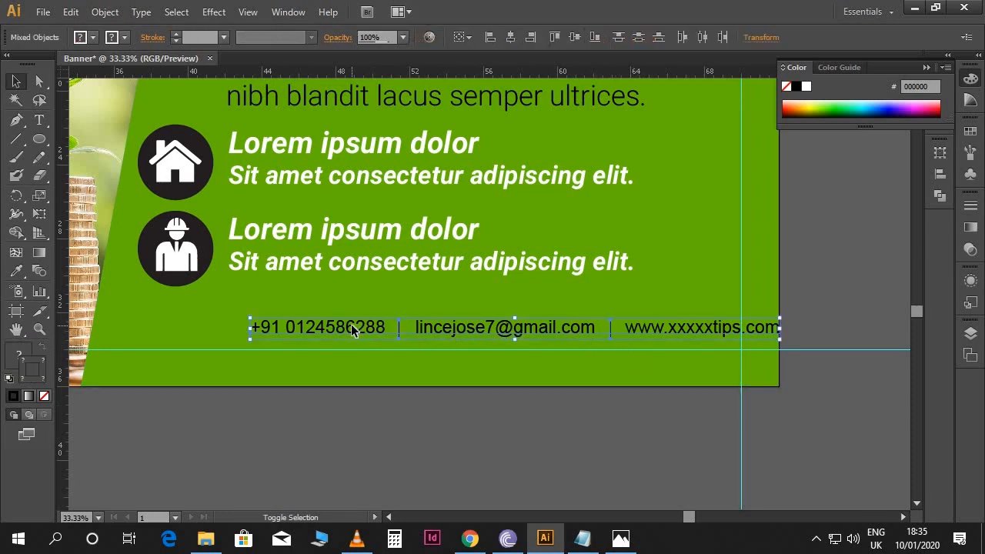
pyautogui.rightClick(456, 327)
pyautogui.click(519, 396)
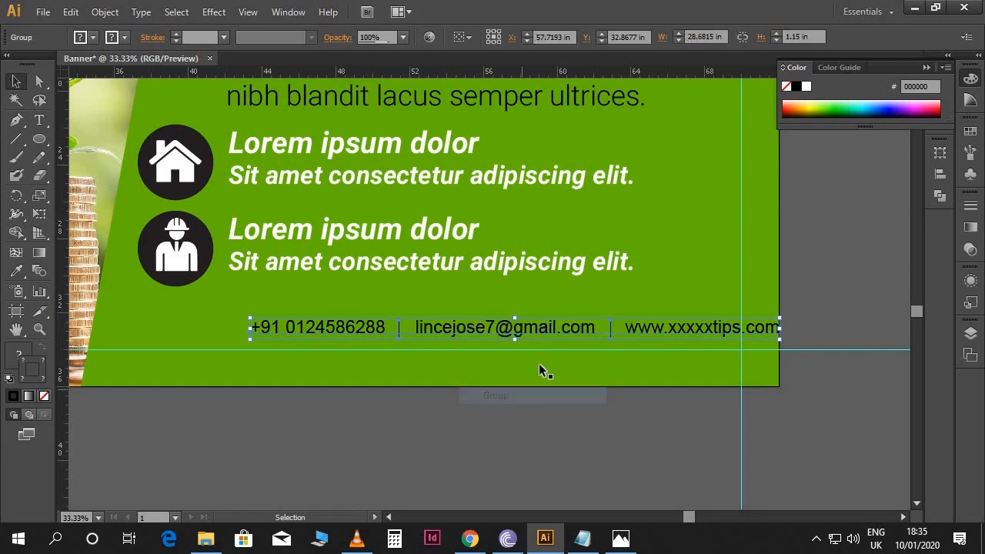
pyautogui.moveTo(539, 333); pyautogui.dragTo(491, 323)
pyautogui.click(452, 407)
pyautogui.moveTo(514, 397); pyautogui.dragTo(531, 401)
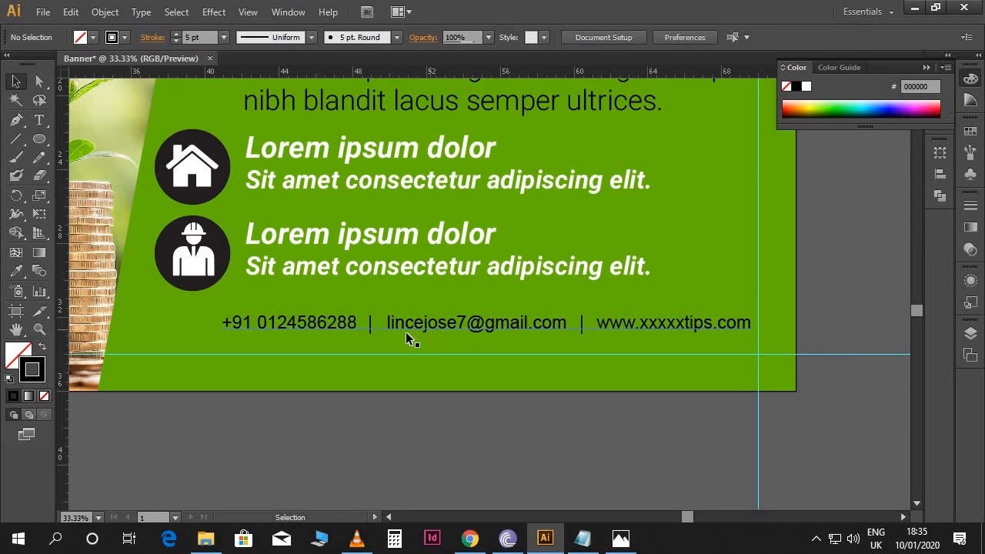
# - Draw a white rounded rectangle without stroke over the contact line, reaching the right guide
pyautogui.moveTo(42, 146); pyautogui.dragTo(74, 158)
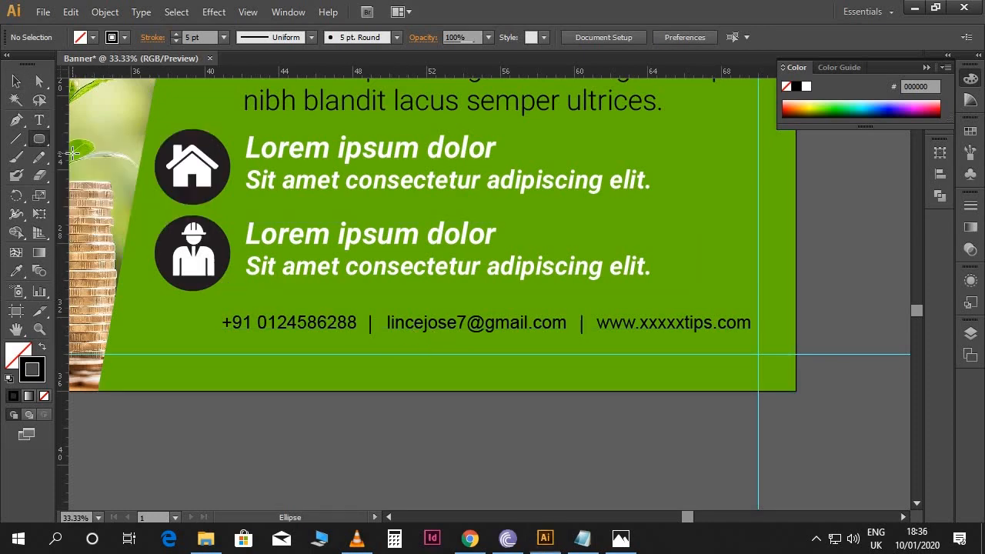
pyautogui.click(43, 348)
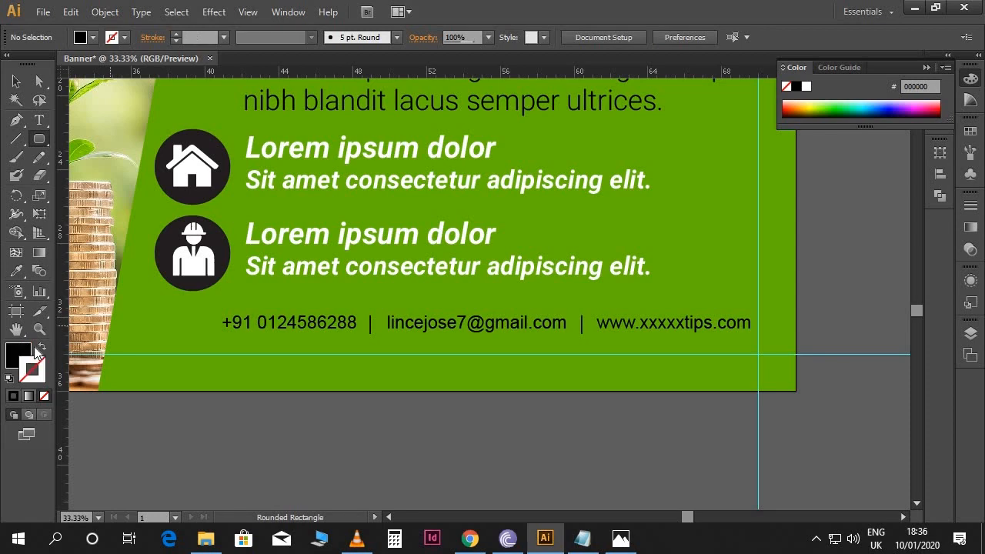
pyautogui.click(805, 89)
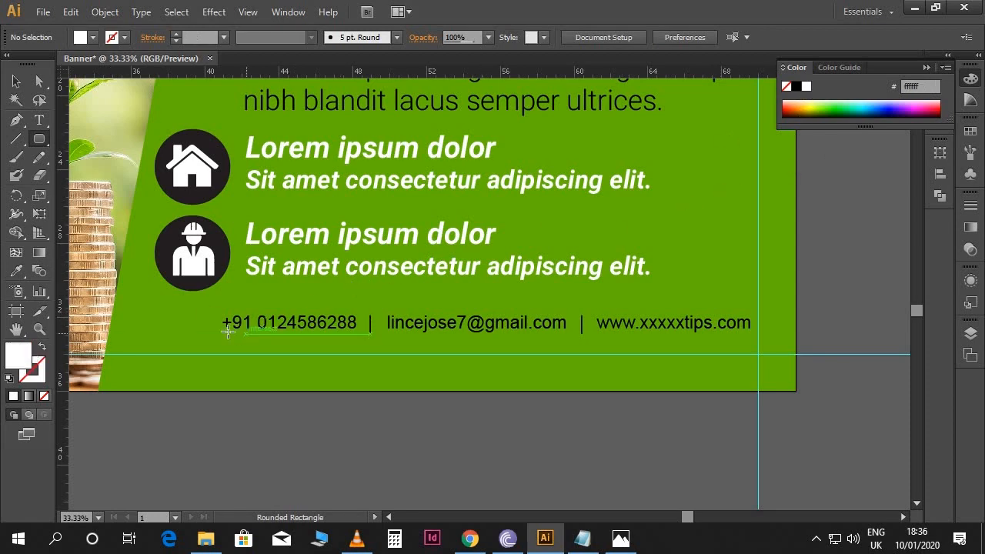
pyautogui.moveTo(207, 304); pyautogui.dragTo(757, 339)
pyautogui.press('v')
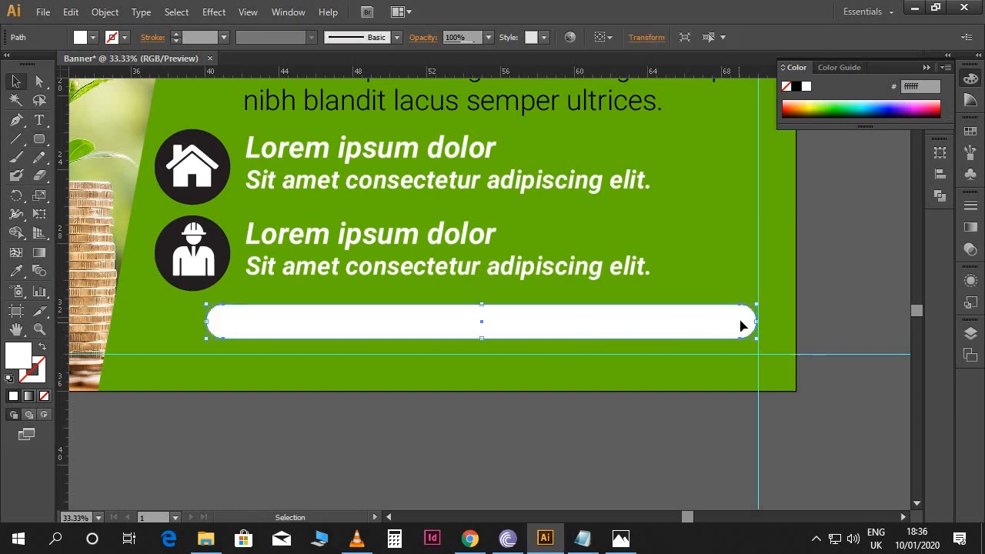
# - Move the white rounded bar beneath the contact group in the layer order, nudge it slightly down, and deselect it
pyautogui.click(971, 333)
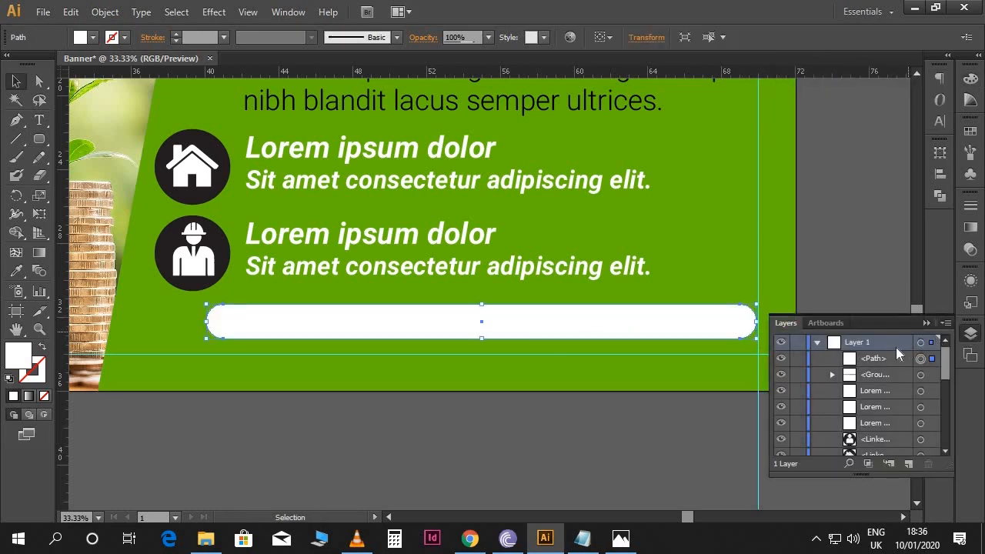
pyautogui.moveTo(889, 358); pyautogui.dragTo(889, 384)
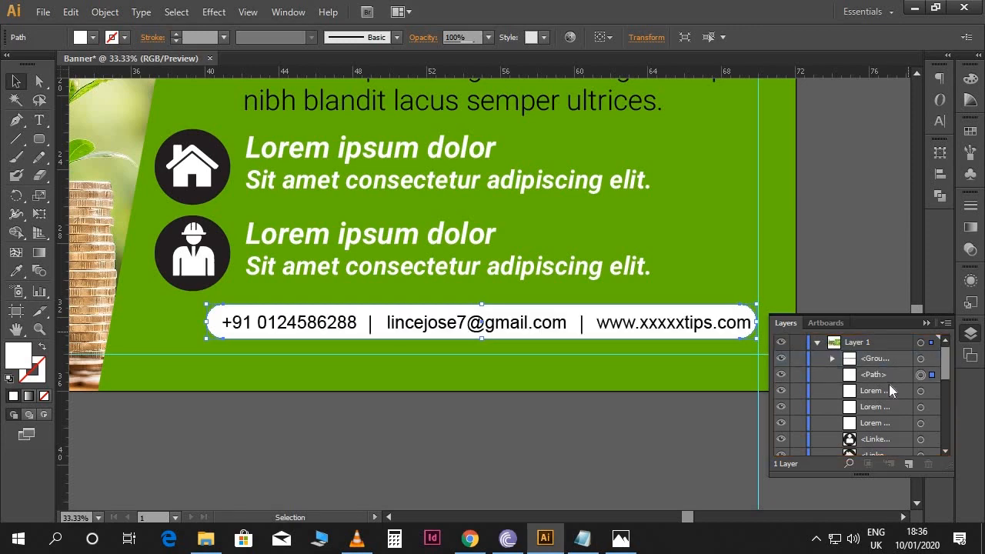
pyautogui.click(926, 324)
pyautogui.press('Down')
pyautogui.press('Down')
pyautogui.press('Down')
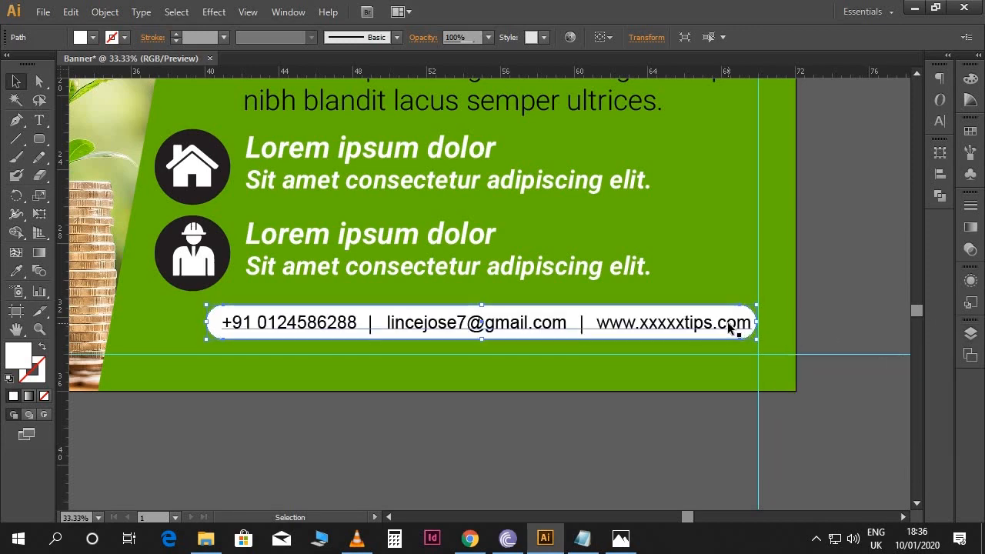
pyautogui.press('Down')
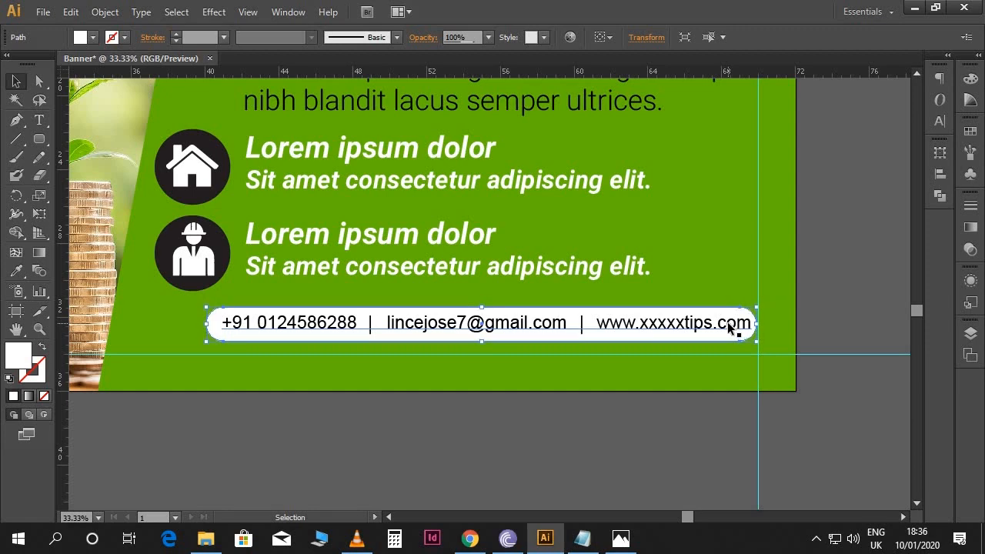
pyautogui.click(824, 341)
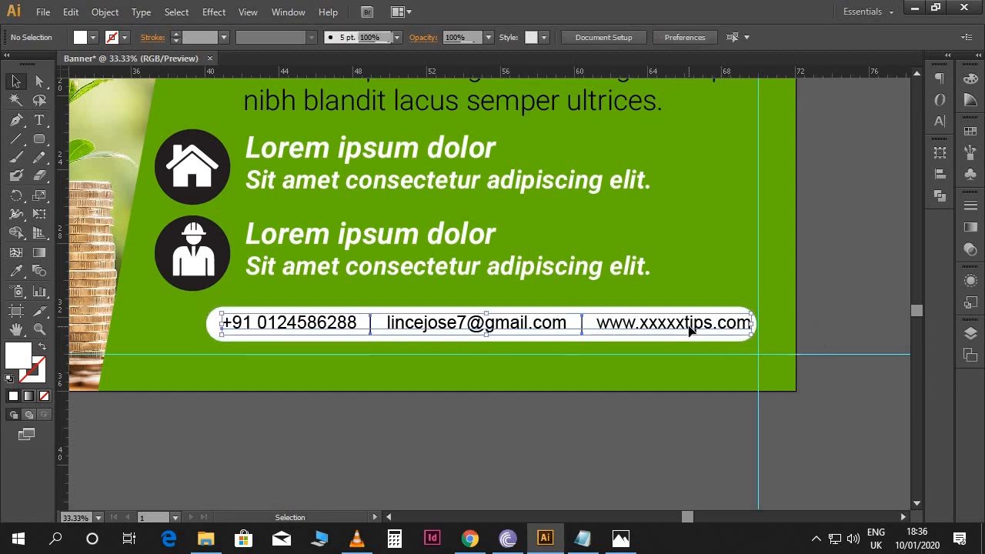
# - Nudge the contact group slightly left to centre it horizontally on the white rounded bar
pyautogui.click(688, 327)
pyautogui.press('Left')
pyautogui.press('Left')
pyautogui.press('Left')
pyautogui.press('Left')
pyautogui.press('Left')
pyautogui.press('Left')
pyautogui.press('Left')
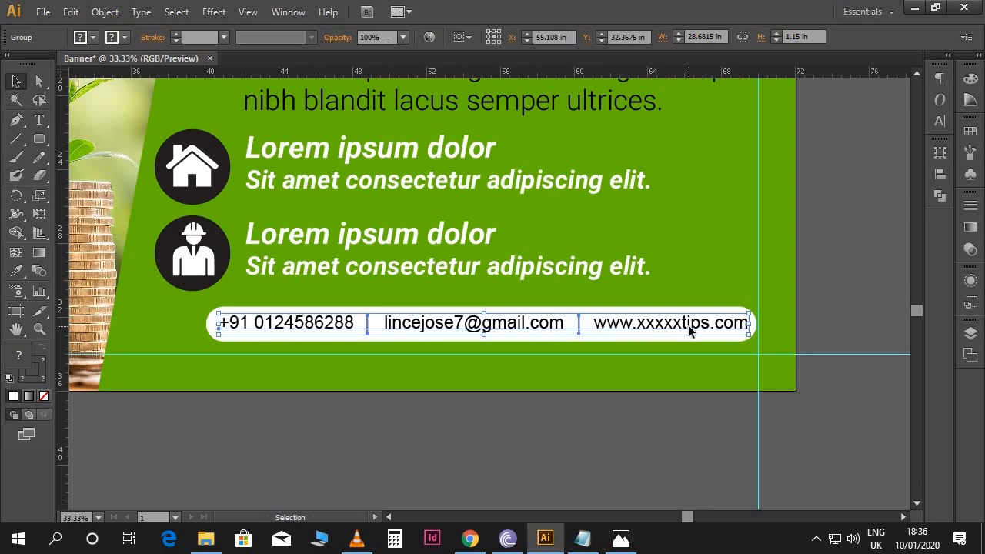
# - Nudge the contact group and white bar together down to the bottom guide and slightly right to the right guide, and deselect them
pyautogui.keyDown('shift'); pyautogui.click(682, 337); pyautogui.keyUp('shift')
pyautogui.press('Down')
pyautogui.press('Down')
pyautogui.press('Down')
pyautogui.press('Down')
pyautogui.press('Down')
pyautogui.press('Down')
pyautogui.press('Down')
pyautogui.press('Down')
pyautogui.press('Down')
pyautogui.press('Down')
pyautogui.press('Down')
pyautogui.press('Down')
pyautogui.press('Down')
pyautogui.press('Down')
pyautogui.press('Down')
pyautogui.press('Down')
pyautogui.press('Right')
pyautogui.press('Right')
pyautogui.hotkey('ctrl', 'shift', 'a')
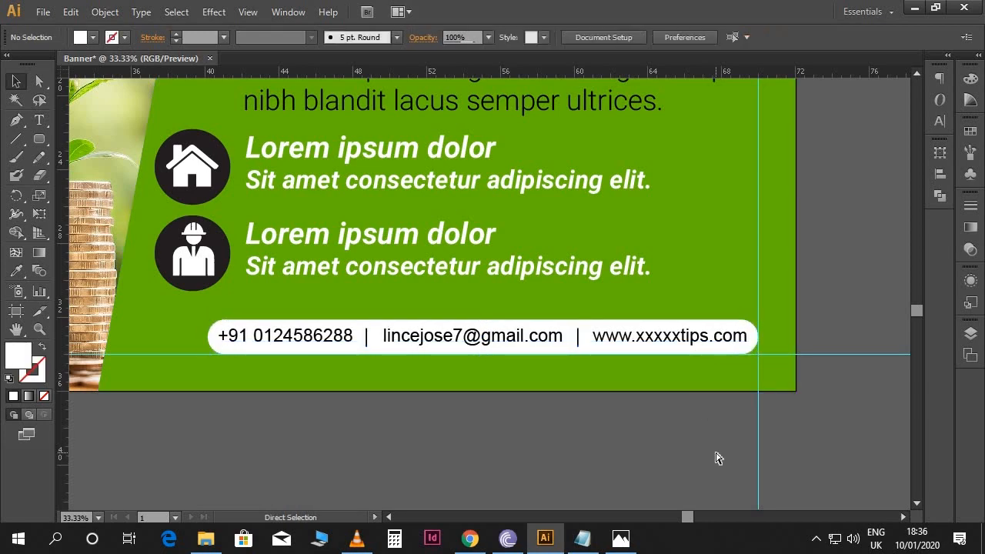
pyautogui.hotkey('ctrl', '-')
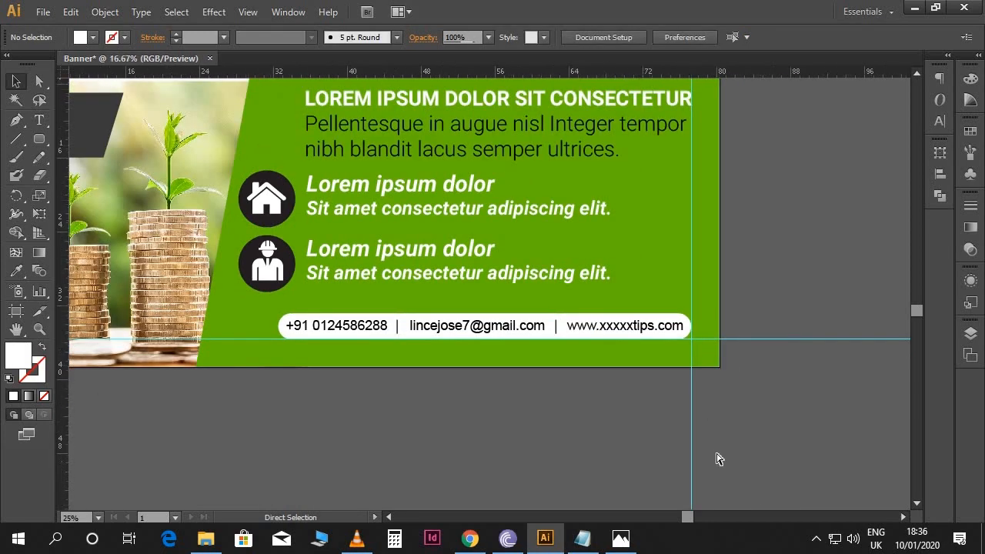
pyautogui.hotkey('ctrl', '-')
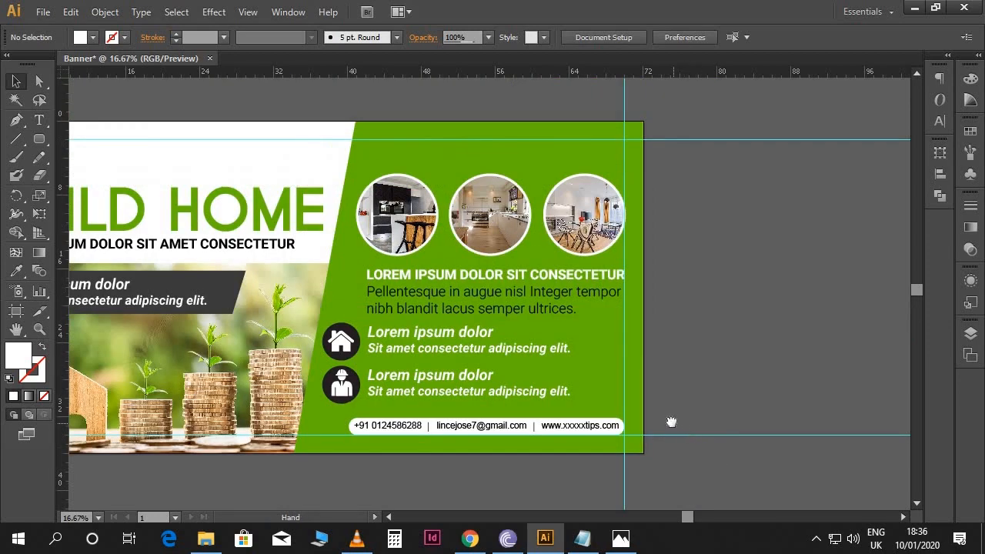
pyautogui.moveTo(670, 423); pyautogui.dragTo(775, 391)
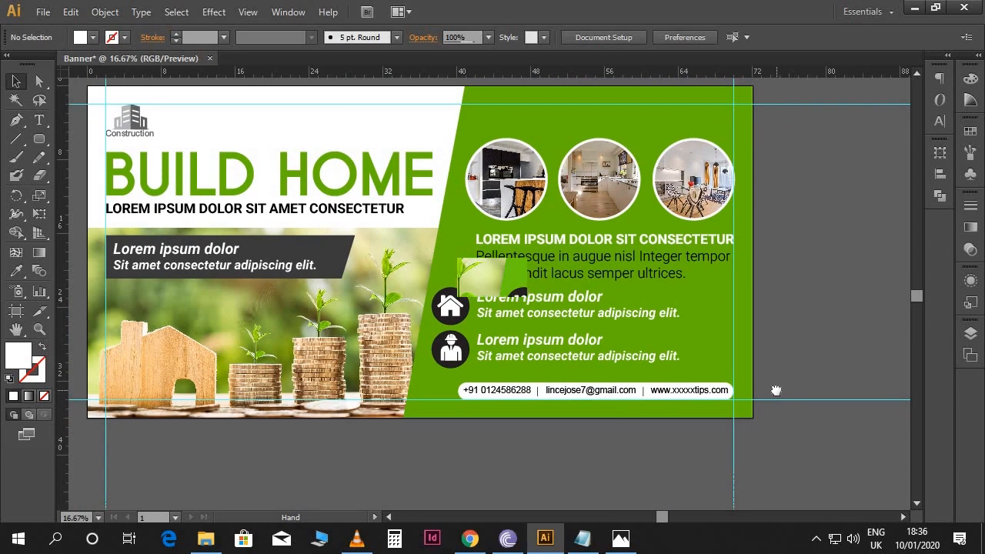